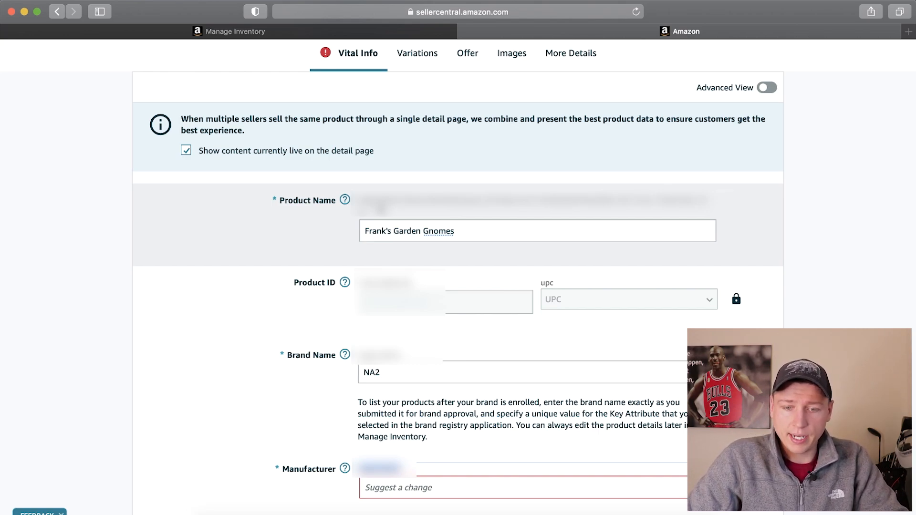
Step: Review the Product Name, Brand Name and Manufacturer fields in the listing's Vital Info
left_click_drag(459, 229, 364, 226)
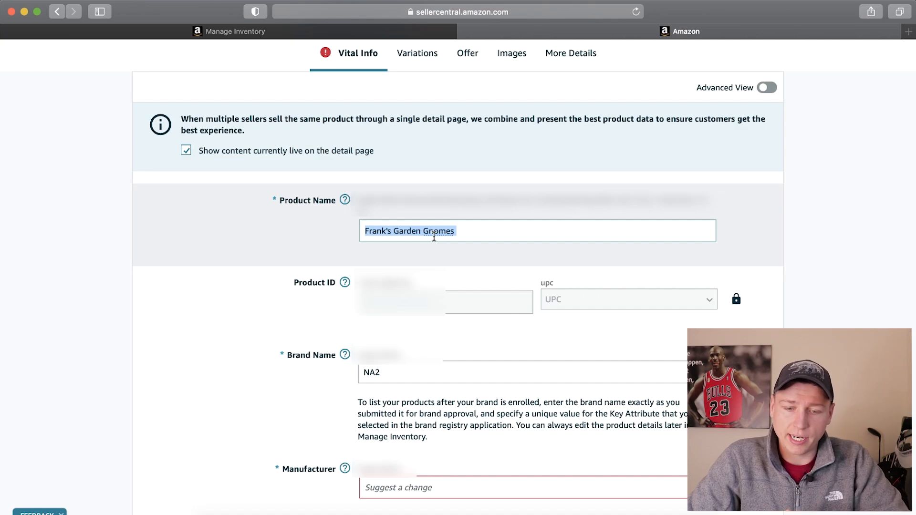
left_click(393, 233)
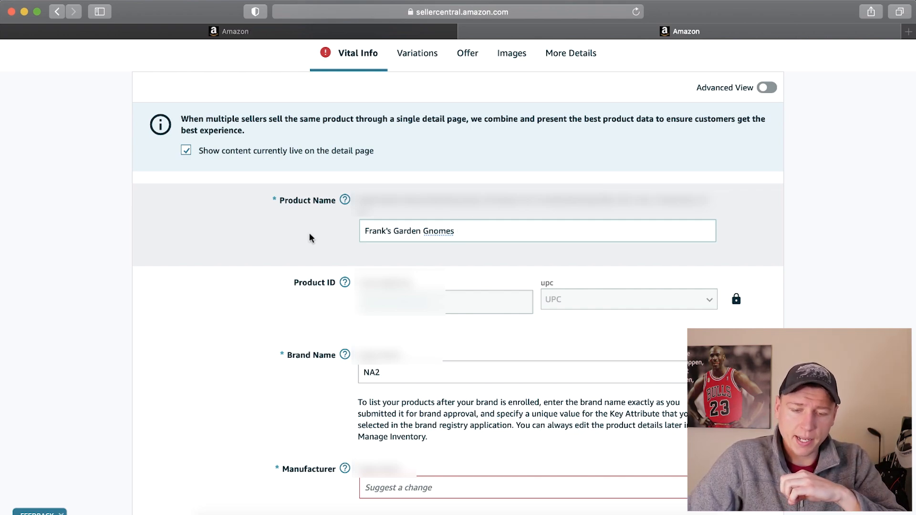
left_click_drag(290, 357, 334, 358)
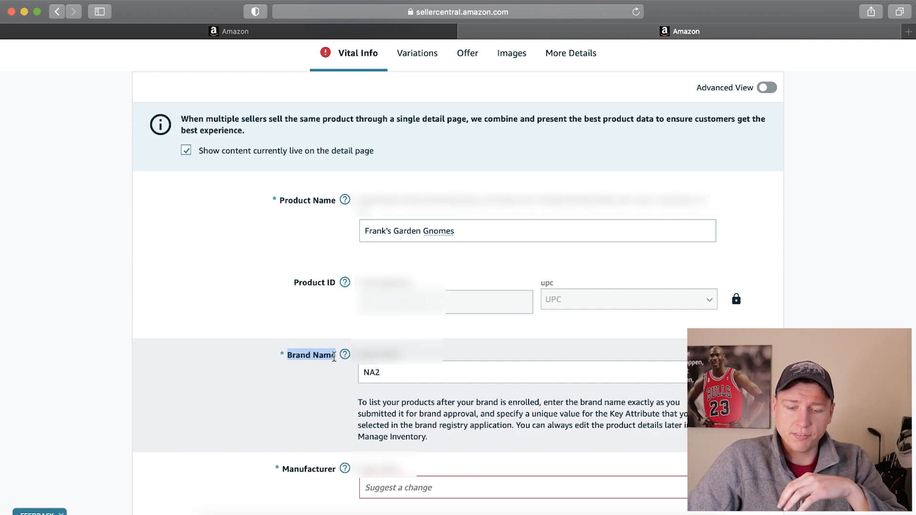
left_click_drag(282, 469, 334, 465)
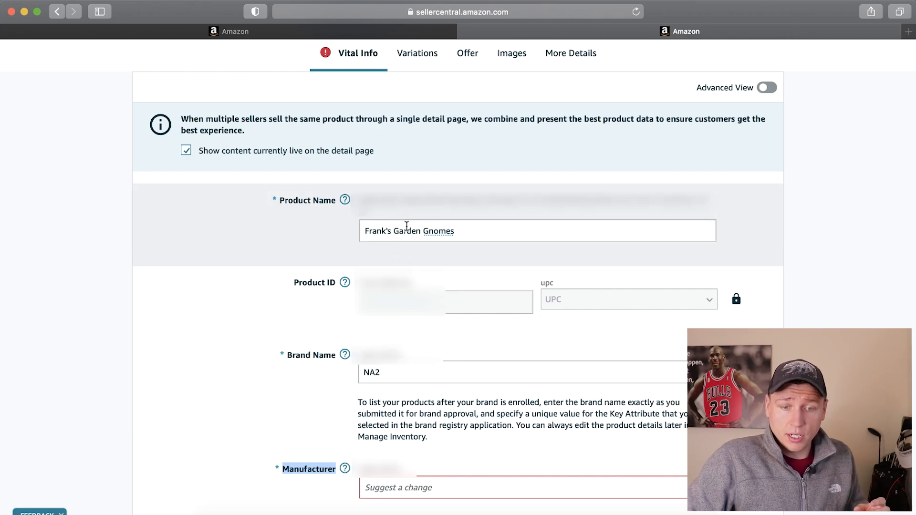
Step: Search Seller Central for "case log" from the home page and open the full Help page
left_click(256, 34)
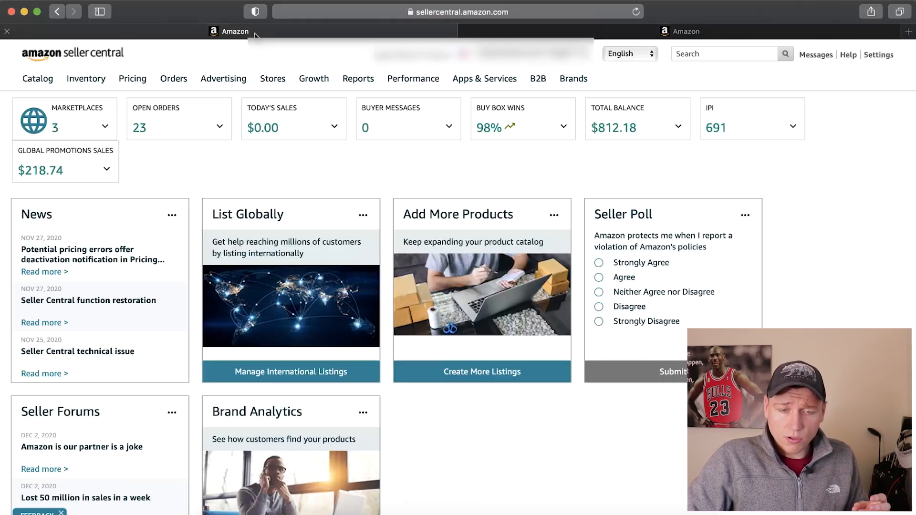
left_click(723, 53)
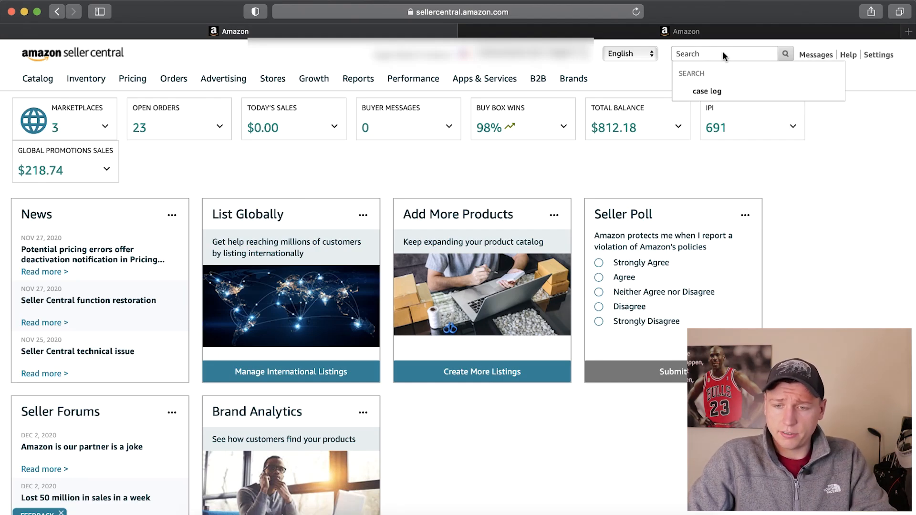
left_click(707, 91)
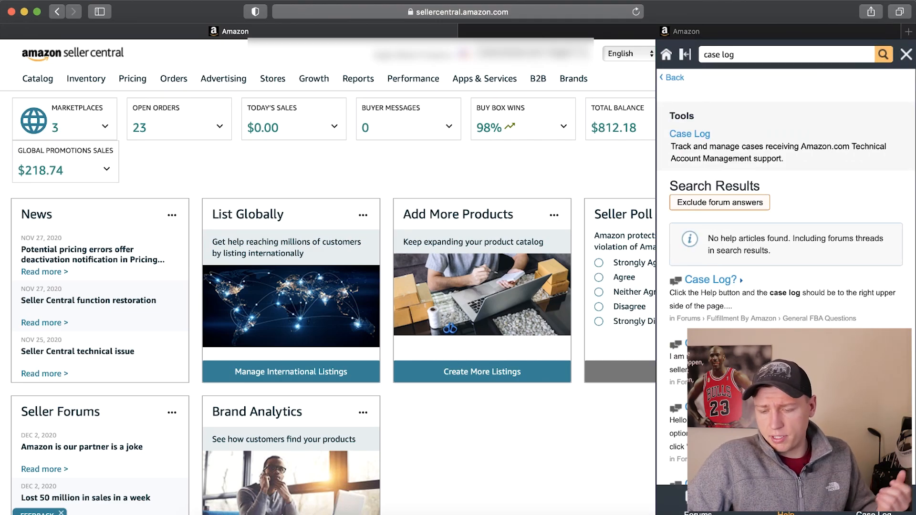
left_click(789, 506)
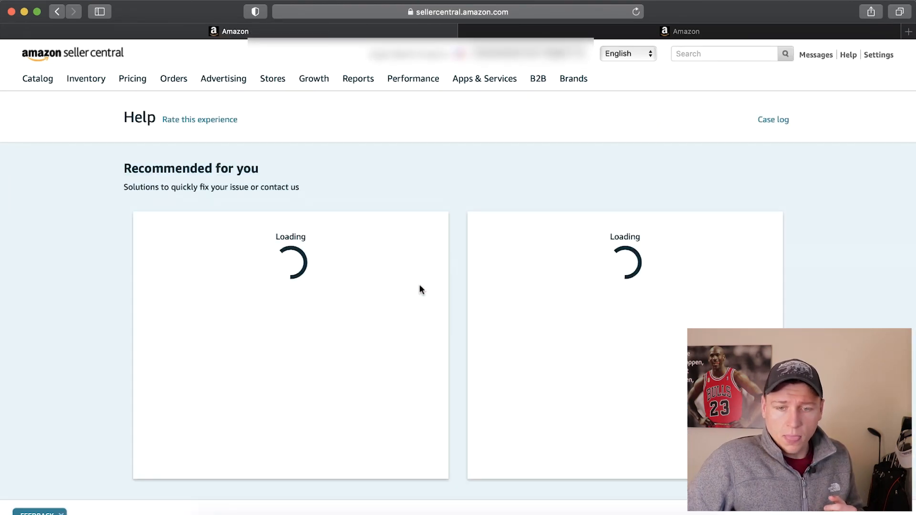
Step: Open Get Support from the Help page and choose Selling on Amazon as the service
scroll(419, 286, "down", 2)
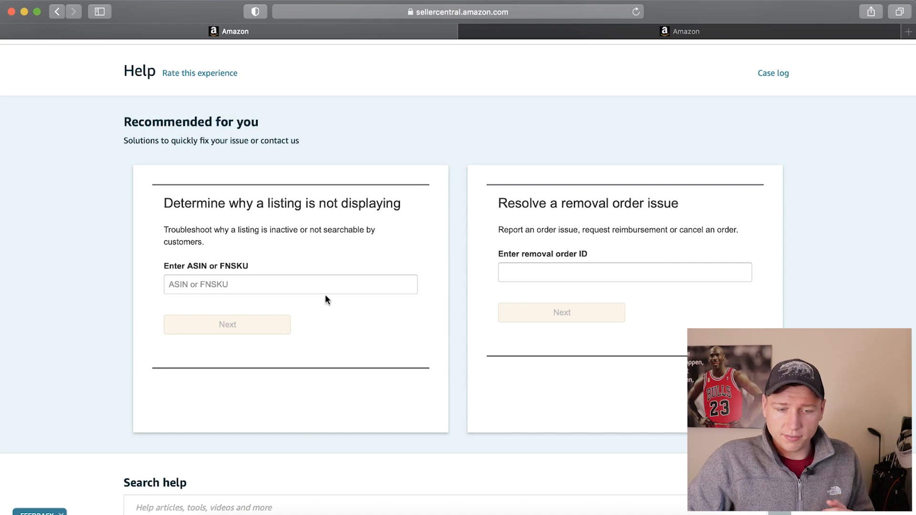
scroll(324, 299, "down", 1)
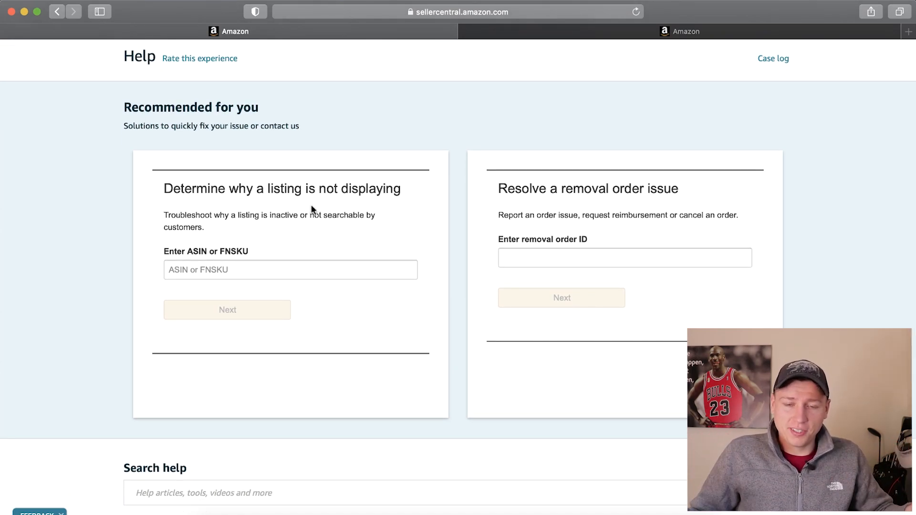
scroll(311, 208, "down", 5)
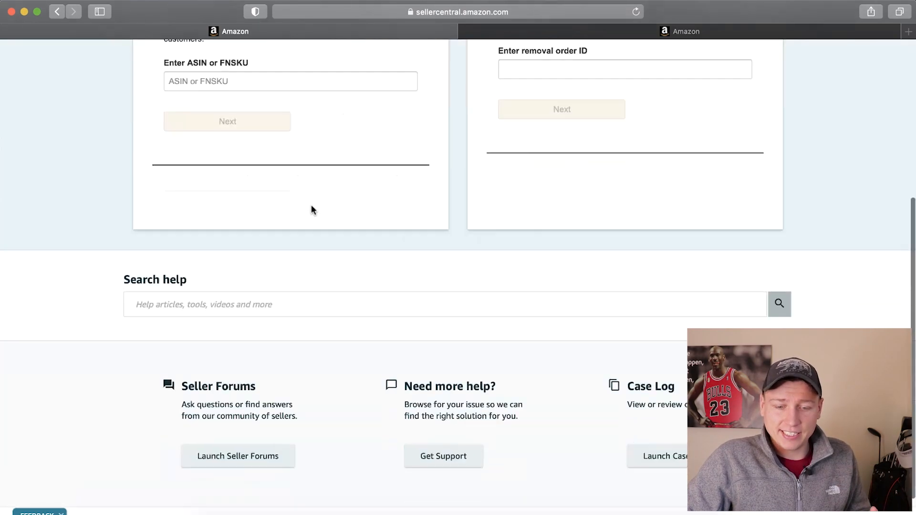
scroll(311, 209, "up", 3)
scroll(311, 206, "down", 3)
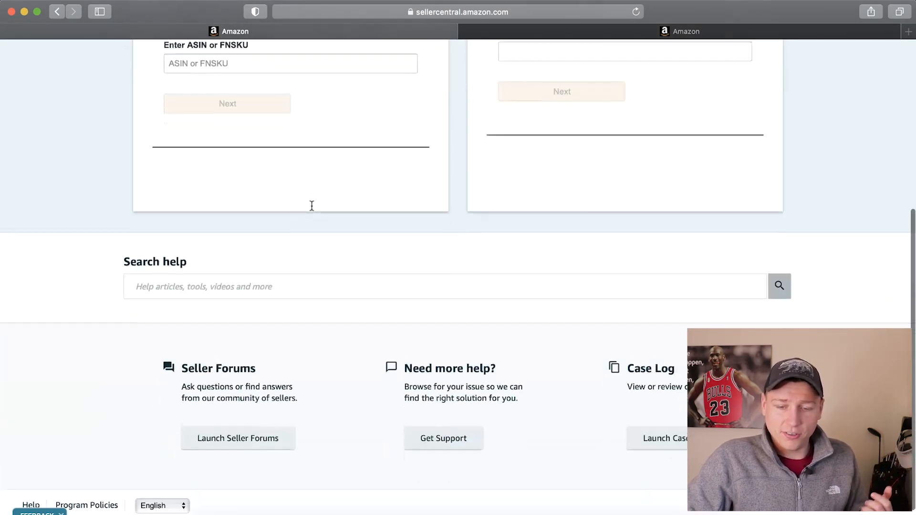
scroll(311, 205, "up", 4)
scroll(325, 198, "down", 5)
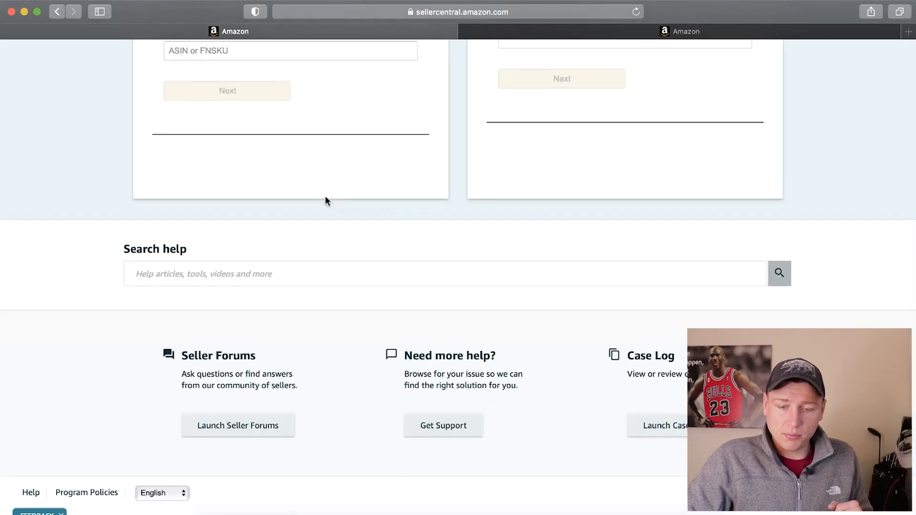
left_click(429, 428)
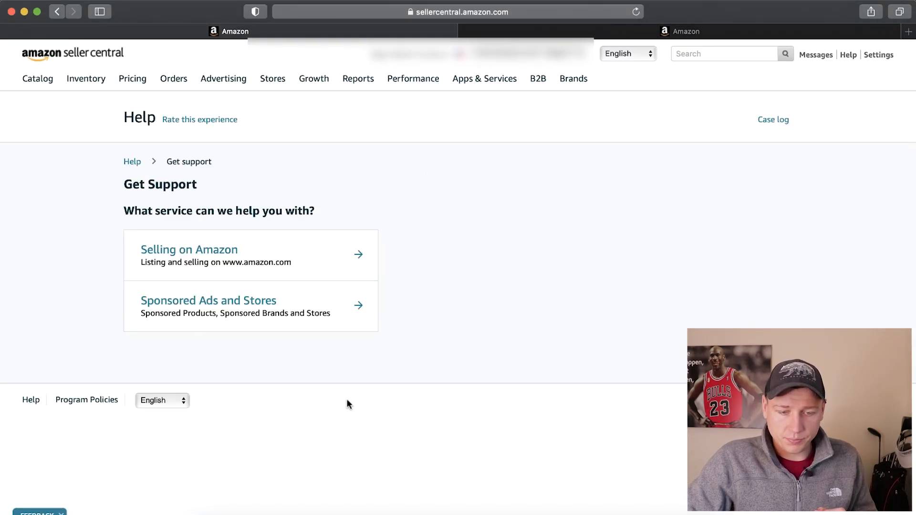
left_click(256, 252)
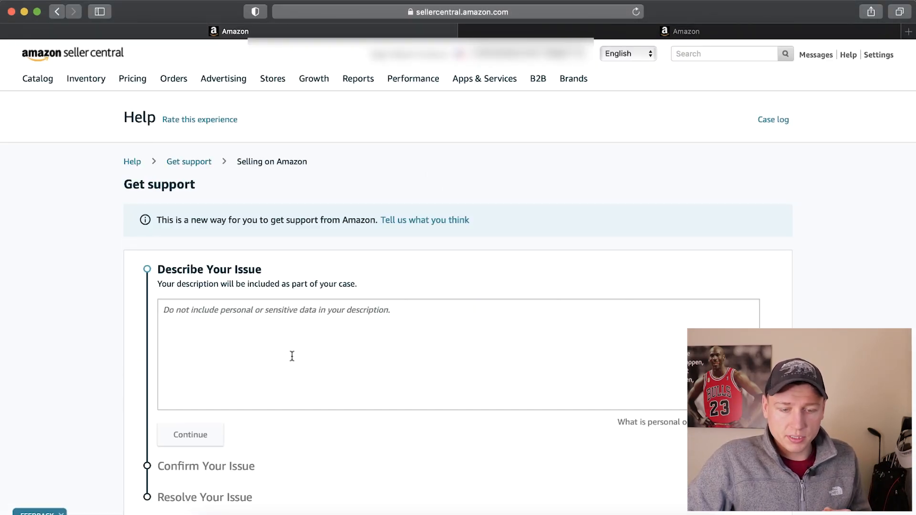
Step: Switch from describing the issue to browsing for it in the support menu
scroll(292, 356, "down", 3)
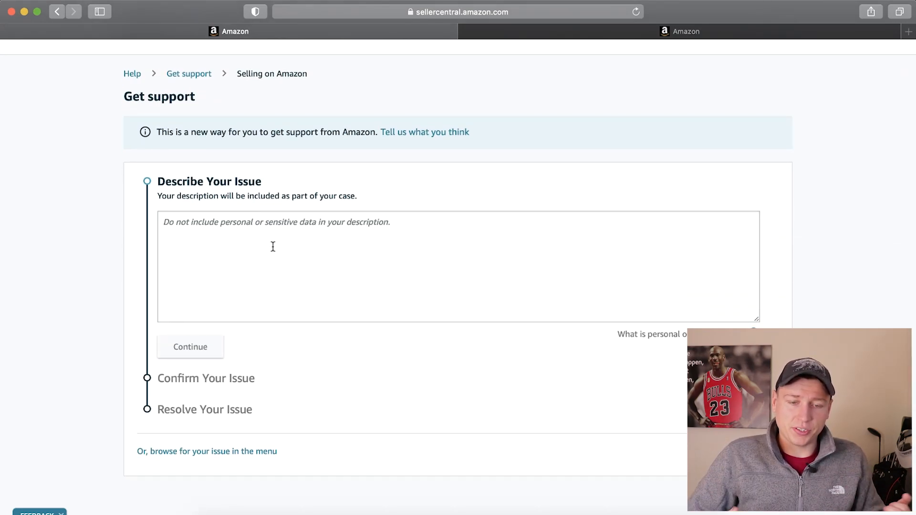
left_click(247, 264)
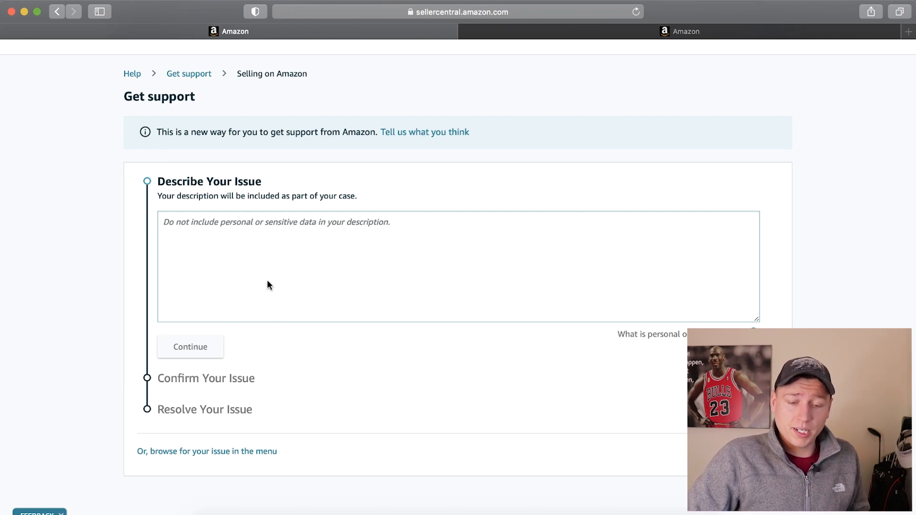
left_click(172, 453)
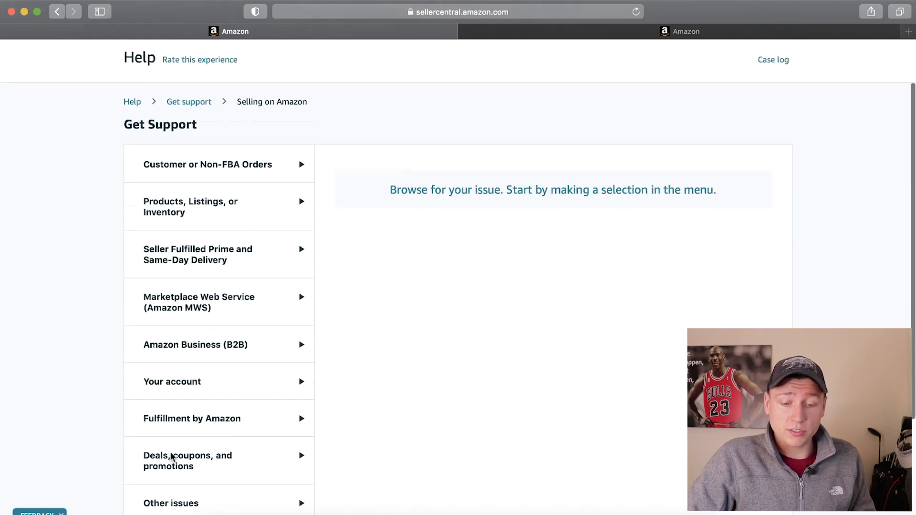
scroll(236, 413, "down", 1)
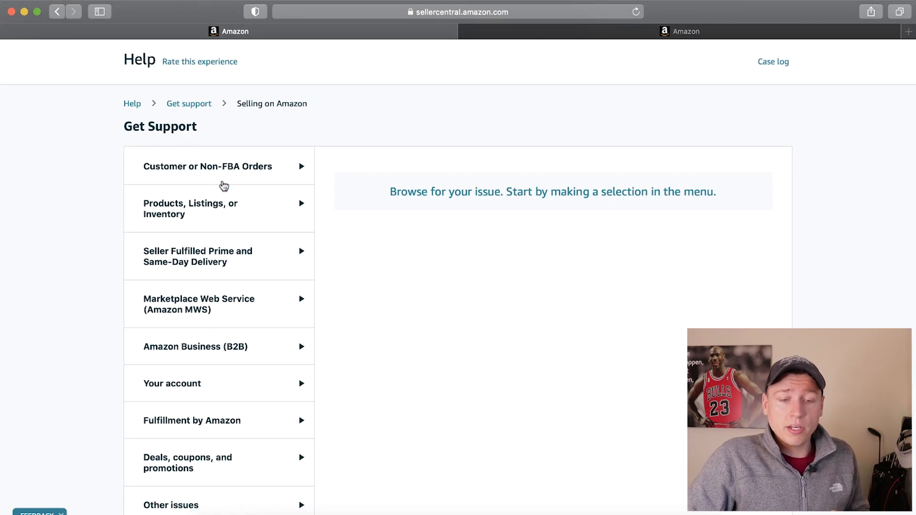
Step: Open the Fix a product page request under Products, Listings, or Inventory
left_click(228, 211)
scroll(232, 218, "down", 2)
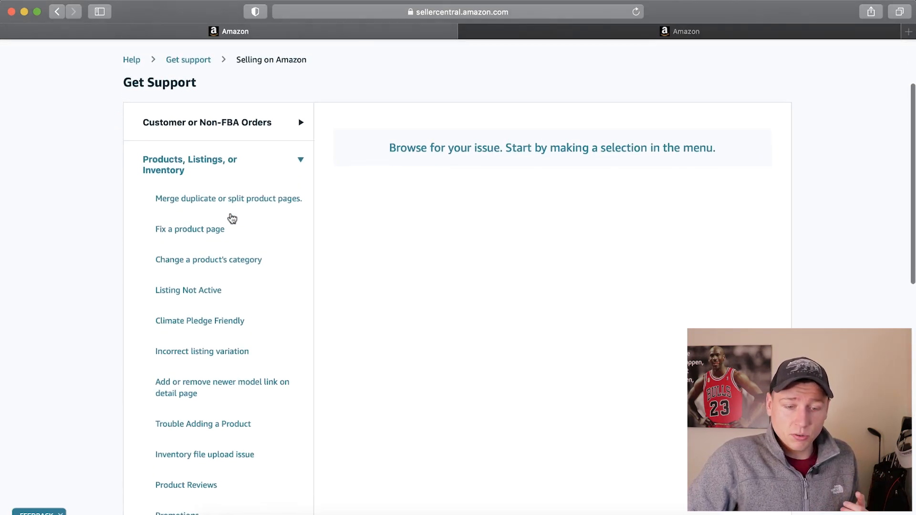
left_click(200, 231)
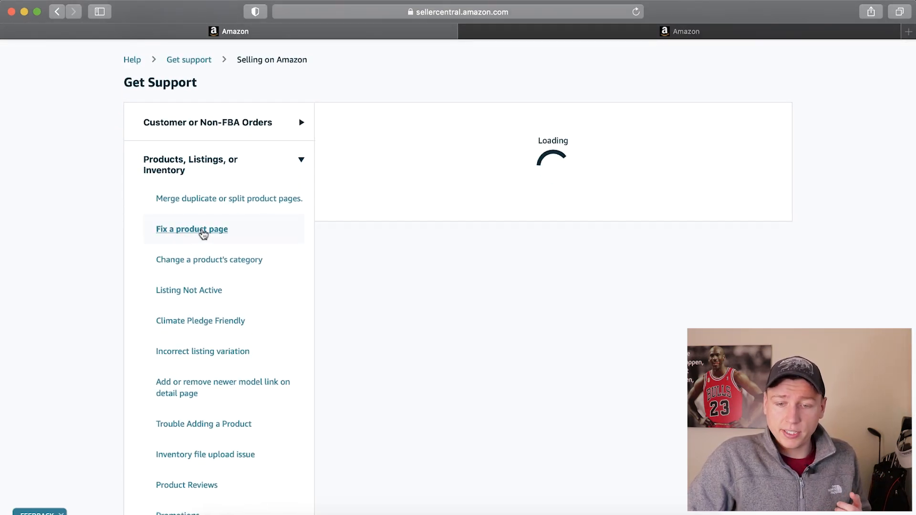
left_click(416, 223)
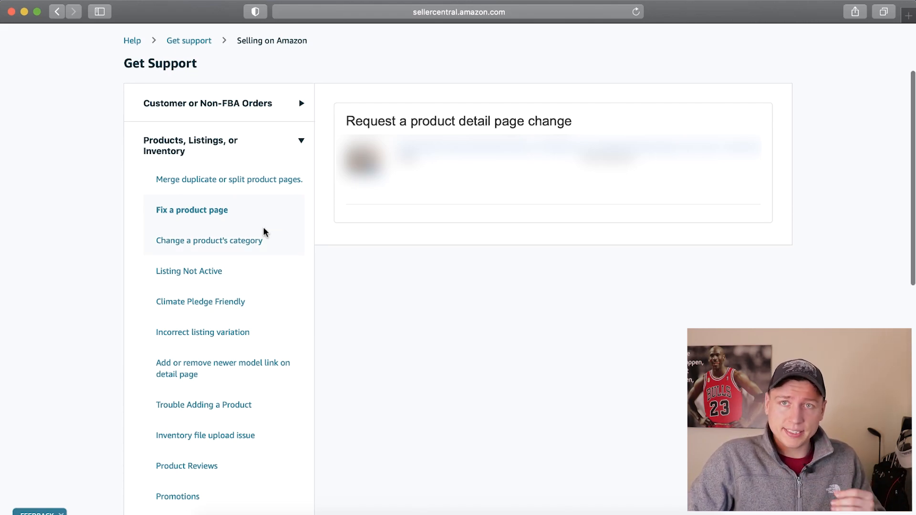
Step: Choose Other account issues under Your account and activate the issue description field
scroll(263, 231, "down", 10)
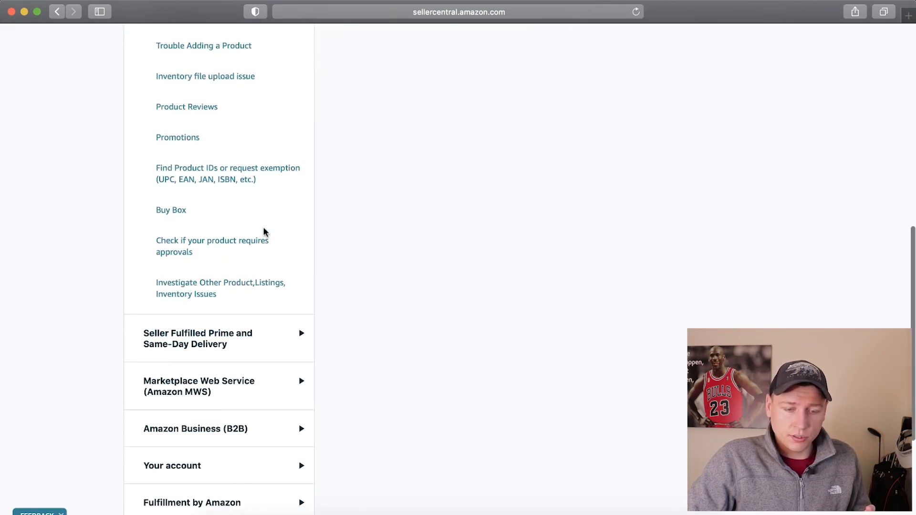
left_click(224, 404)
scroll(229, 403, "down", 5)
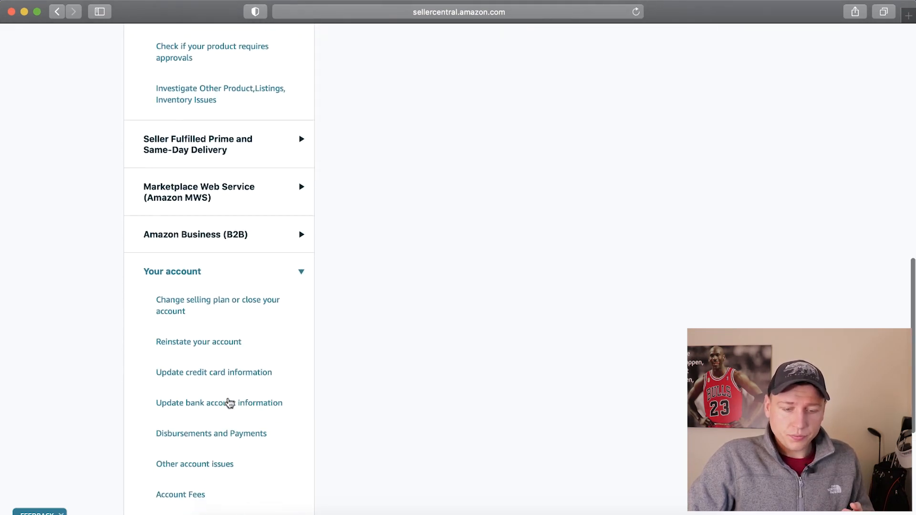
scroll(229, 404, "down", 1)
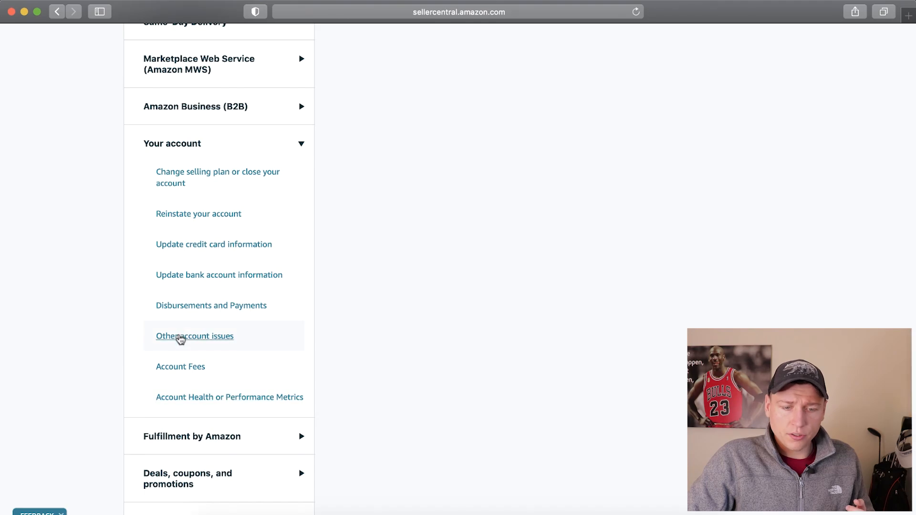
left_click(180, 339)
scroll(415, 317, "up", 5)
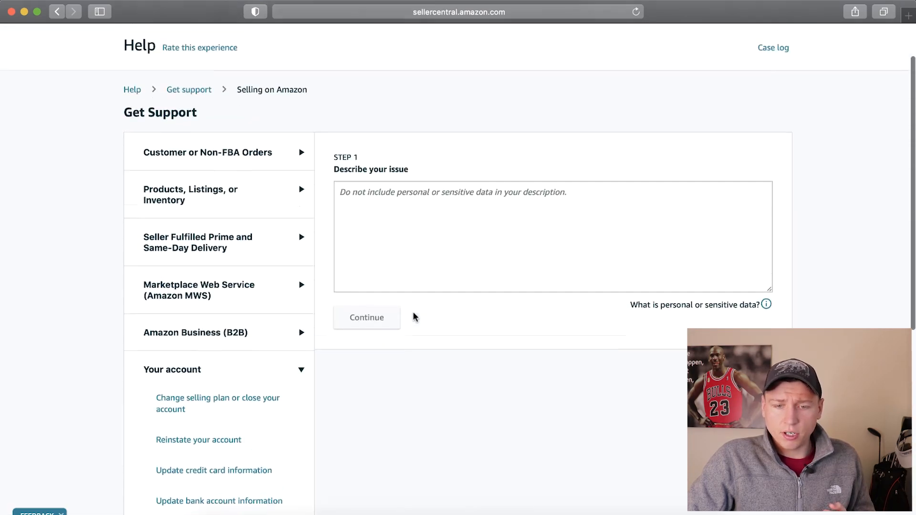
left_click(409, 262)
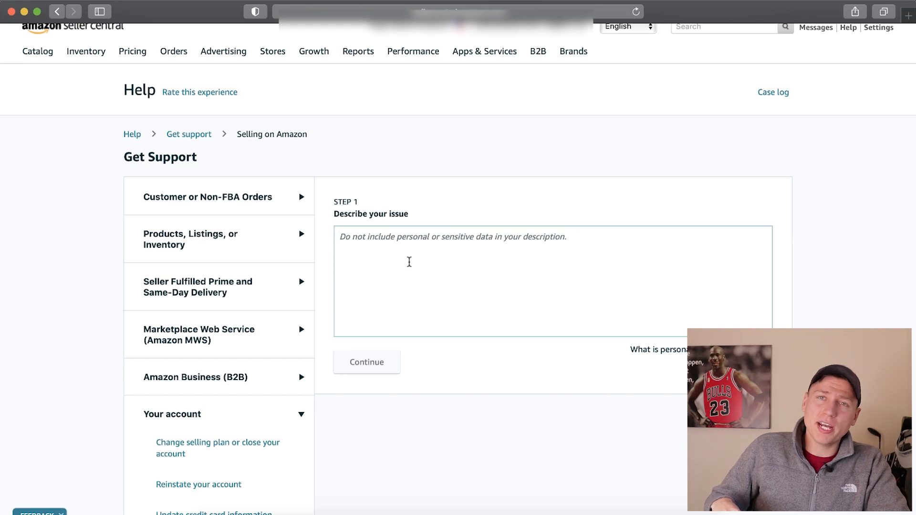
scroll(409, 262, "down", 1)
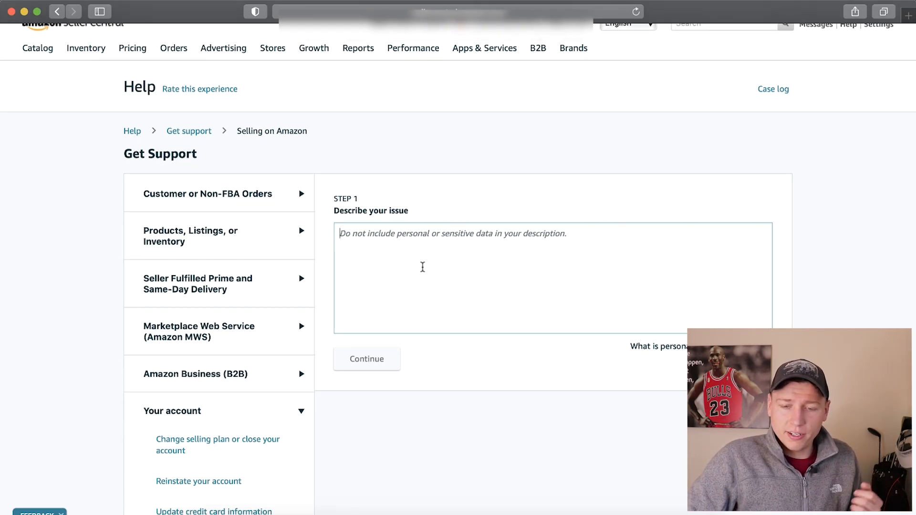
scroll(423, 267, "down", 3)
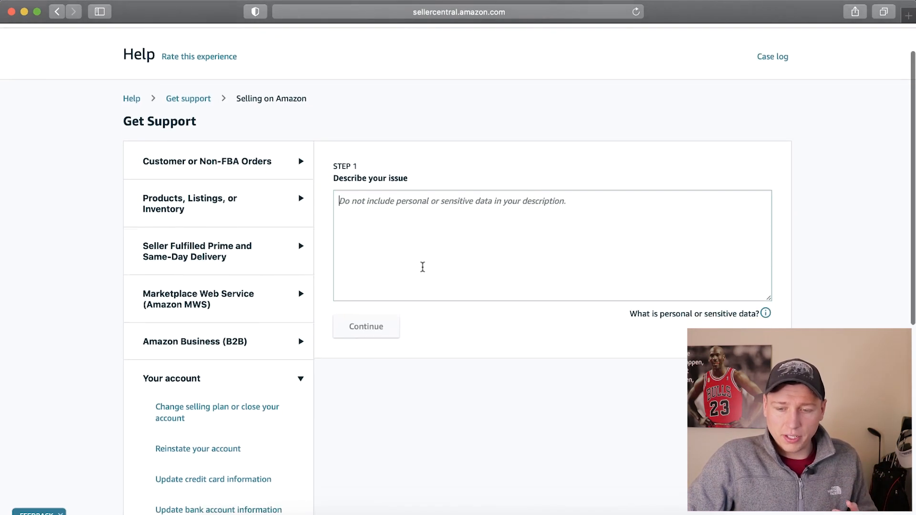
scroll(423, 267, "down", 2)
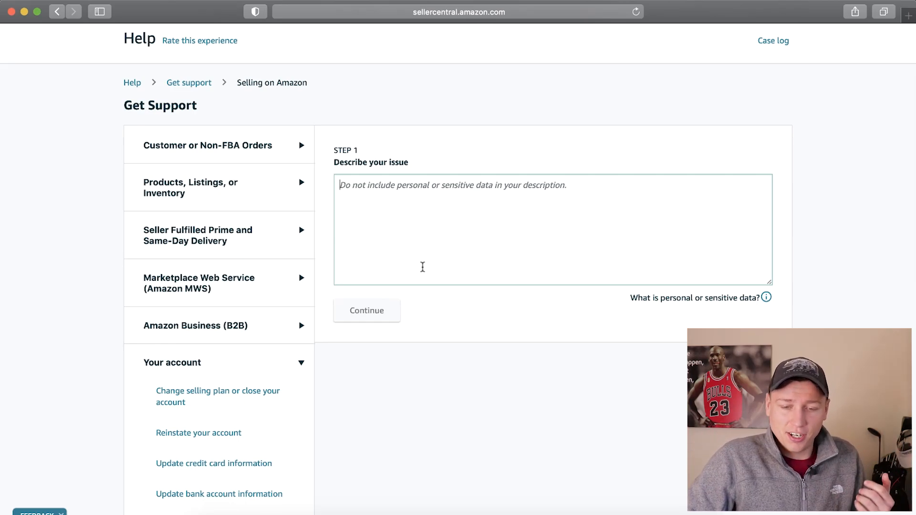
scroll(423, 267, "up", 1)
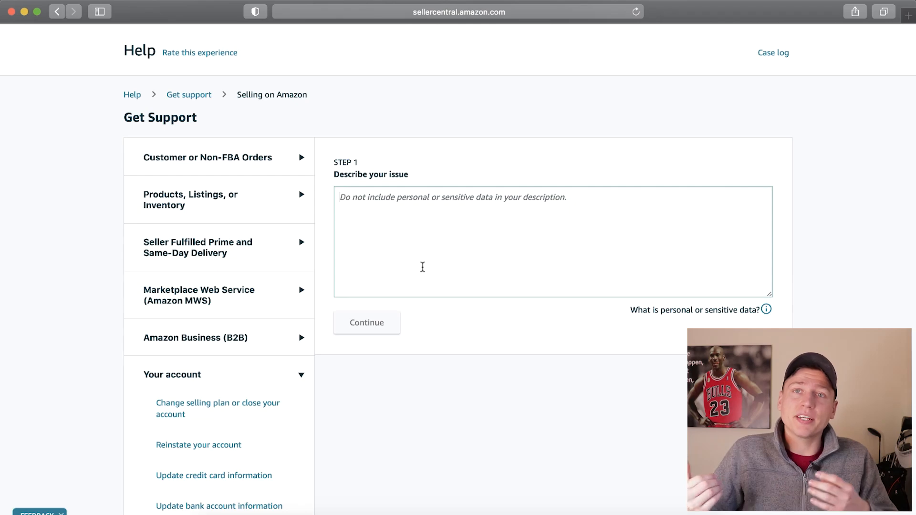
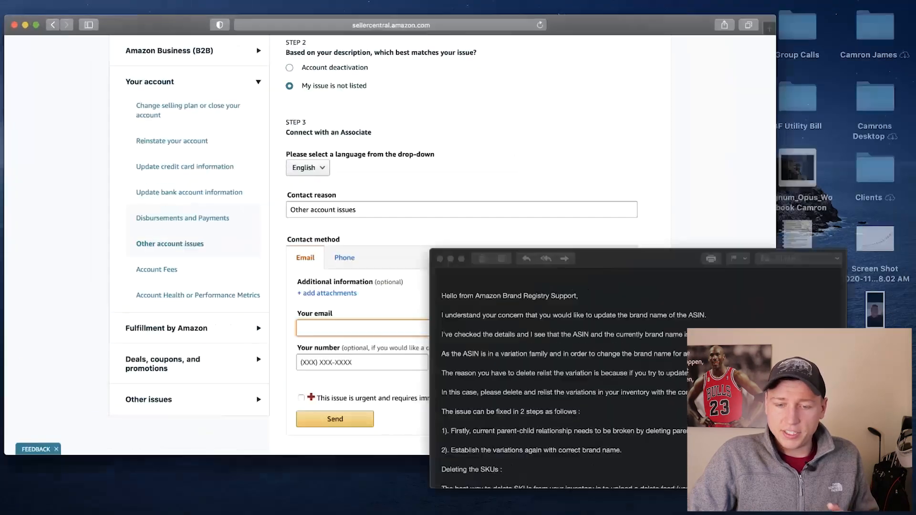
Step: Reposition and enlarge the Amazon Brand Registry Support email over the browser and read its instructions for changing the brand name
left_click_drag(497, 195, 391, 136)
left_click_drag(202, 125, 86, 40)
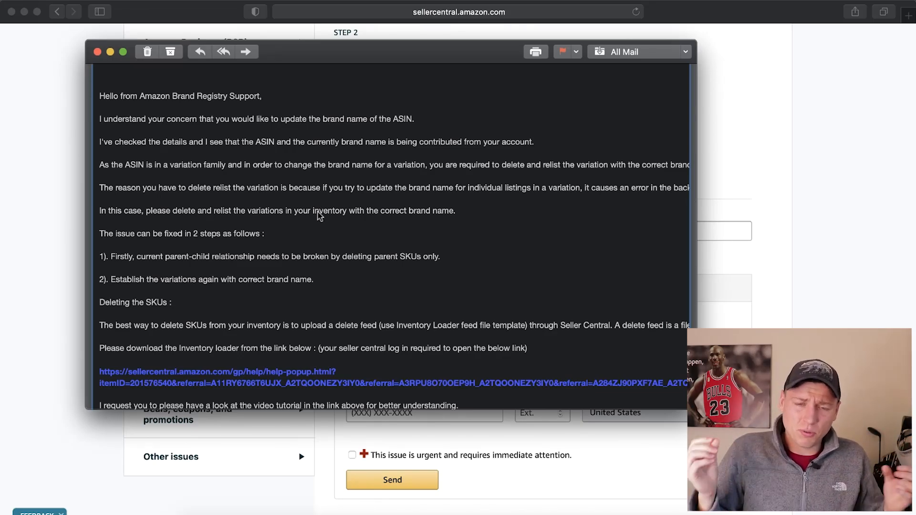
left_click_drag(696, 409, 912, 504)
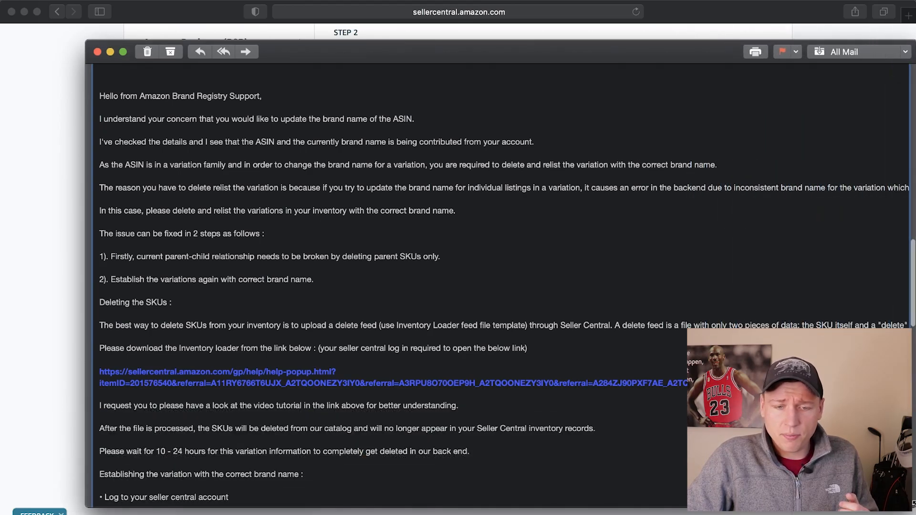
scroll(665, 389, "up", 3)
scroll(665, 389, "down", 2)
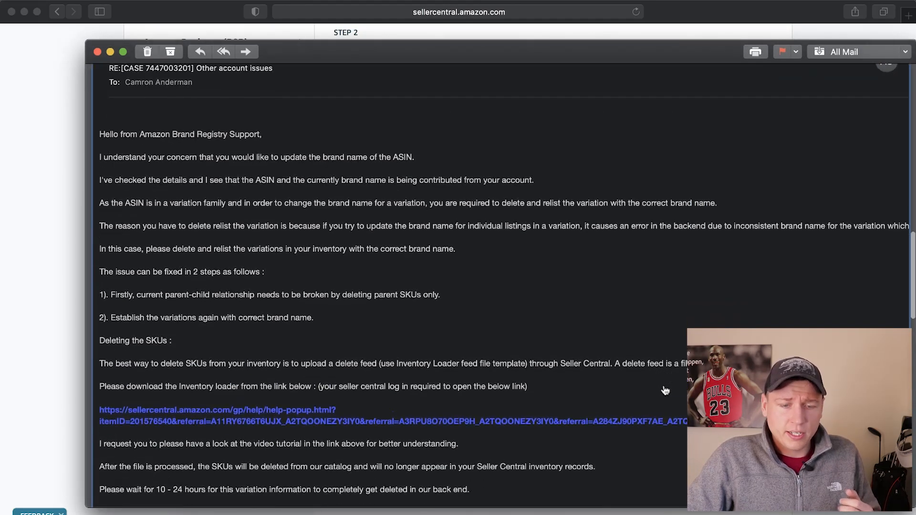
Step: Read the support email's instructions for breaking the parent-child relationship, deleting parent SKUs with the Inventory Loader and re-establishing the variations
scroll(663, 385, "down", 3)
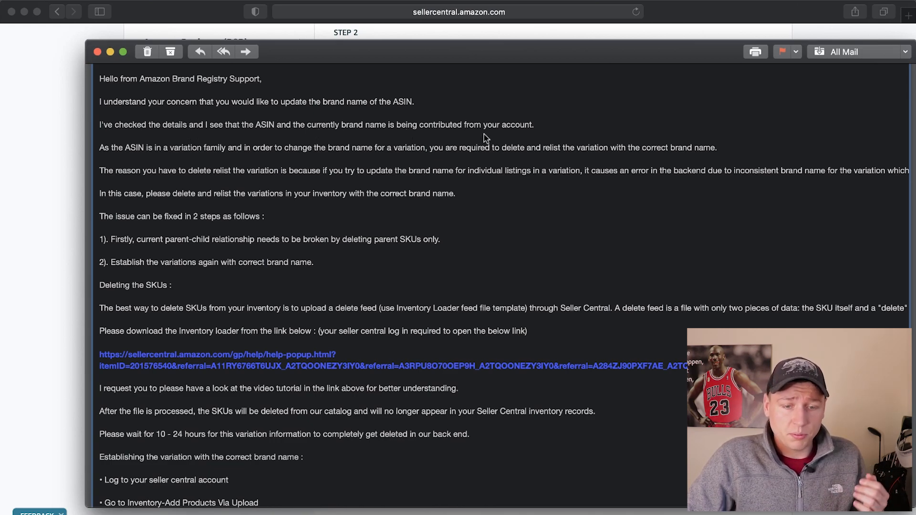
scroll(225, 227, "down", 3)
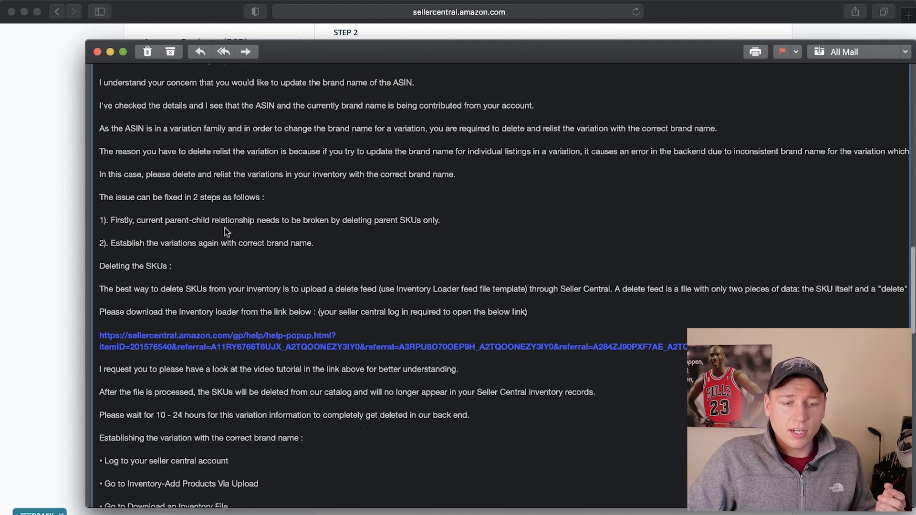
scroll(225, 228, "down", 2)
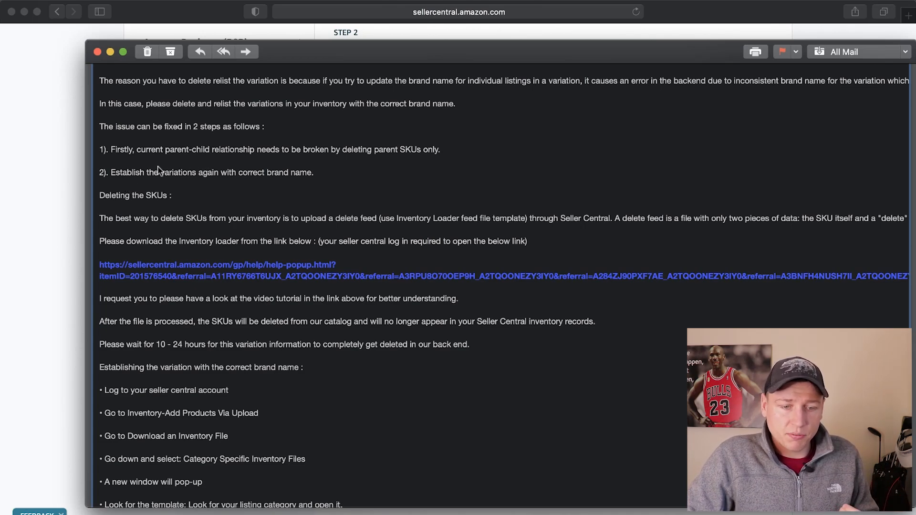
left_click_drag(112, 173, 318, 172)
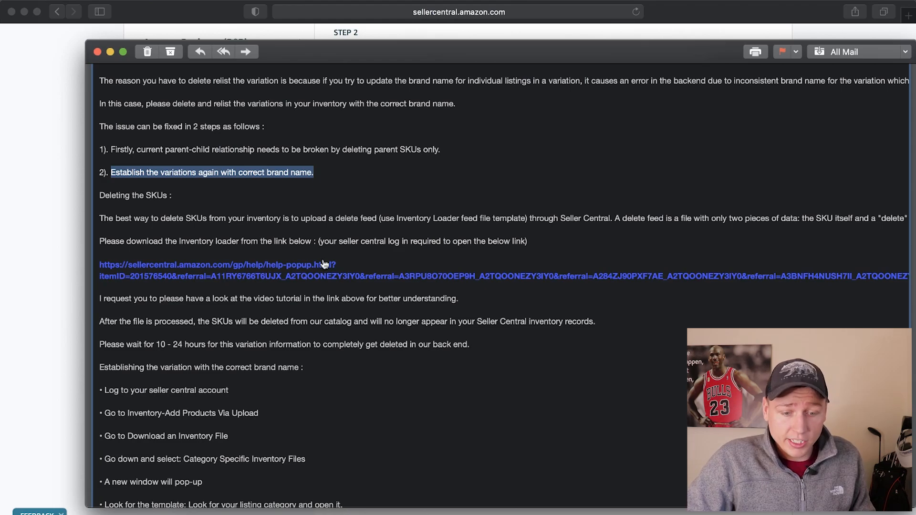
scroll(325, 264, "down", 3)
scroll(325, 263, "down", 3)
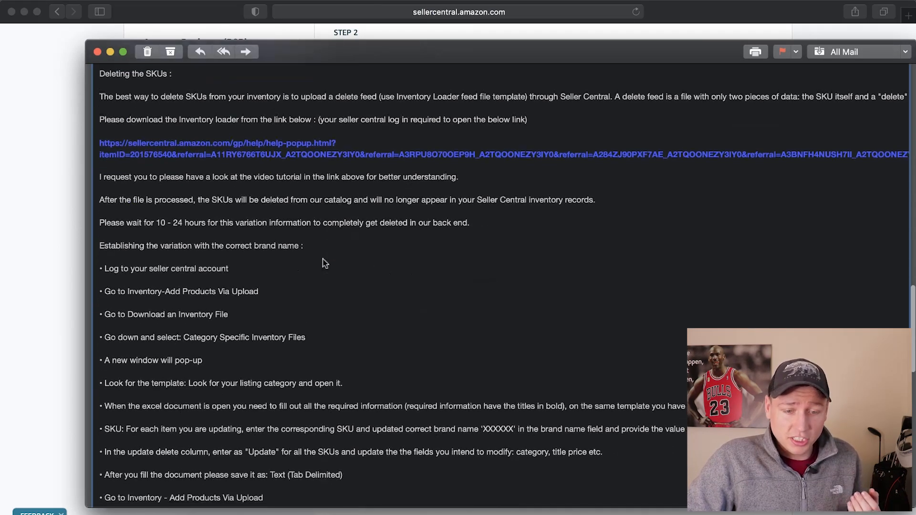
scroll(295, 288, "down", 2)
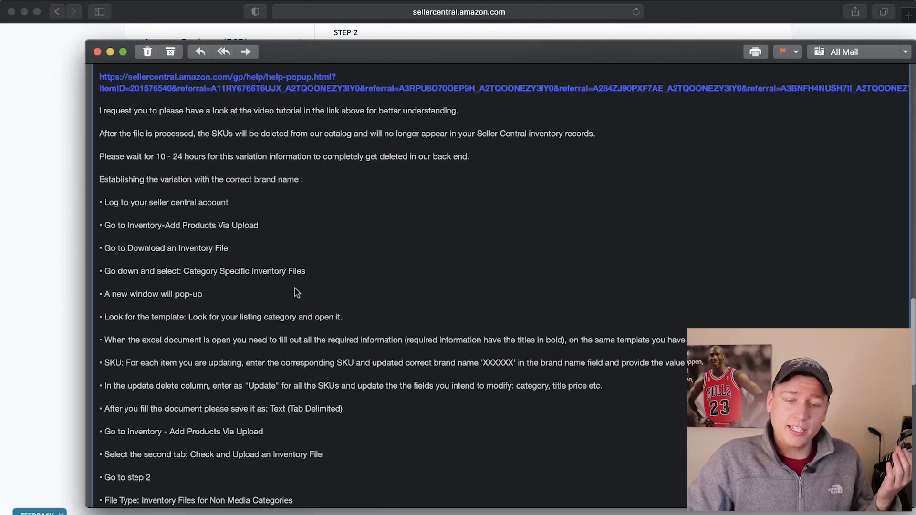
scroll(295, 288, "down", 1)
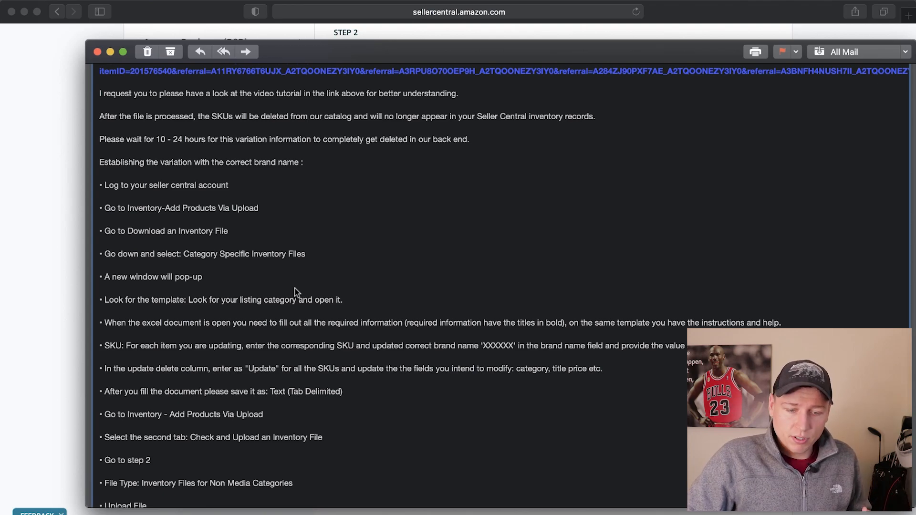
Step: Review the email's inventory file upload instructions and the parent and child variation fields to fill in
scroll(295, 288, "down", 7)
scroll(295, 288, "up", 2)
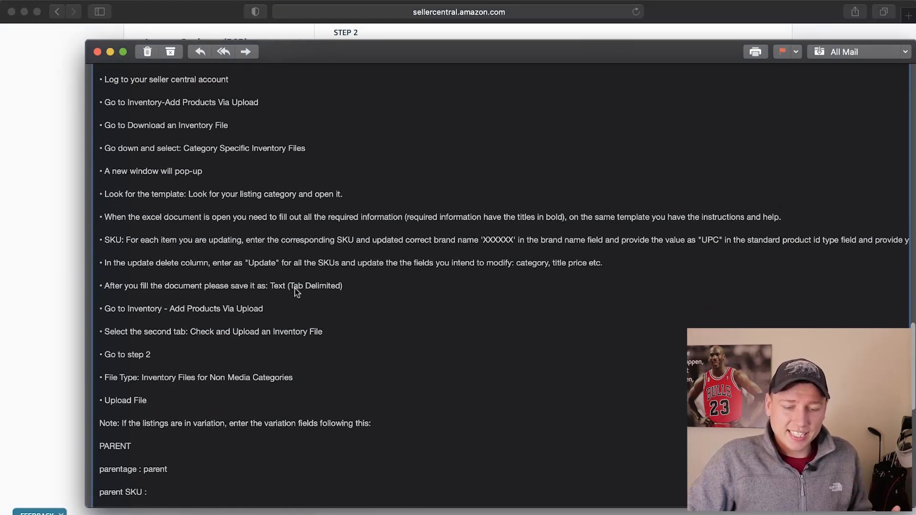
scroll(294, 288, "down", 10)
scroll(295, 286, "down", 2)
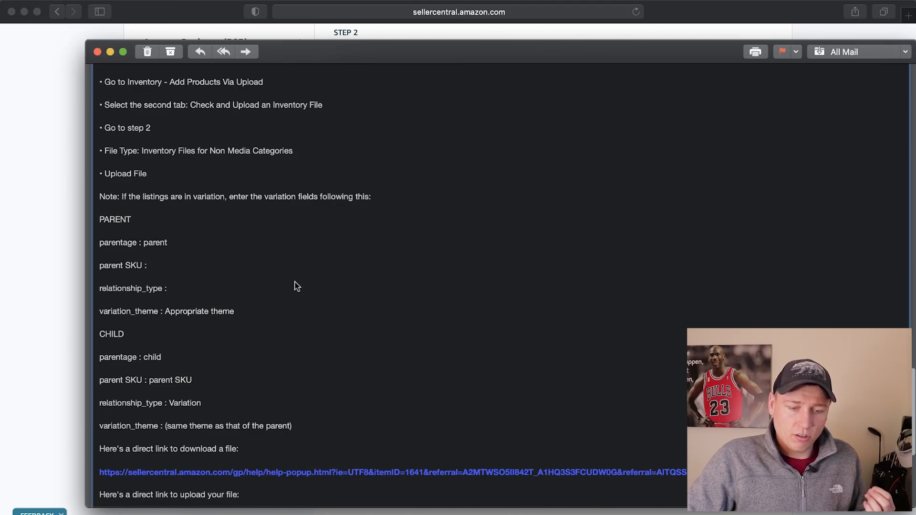
scroll(295, 282, "up", 5)
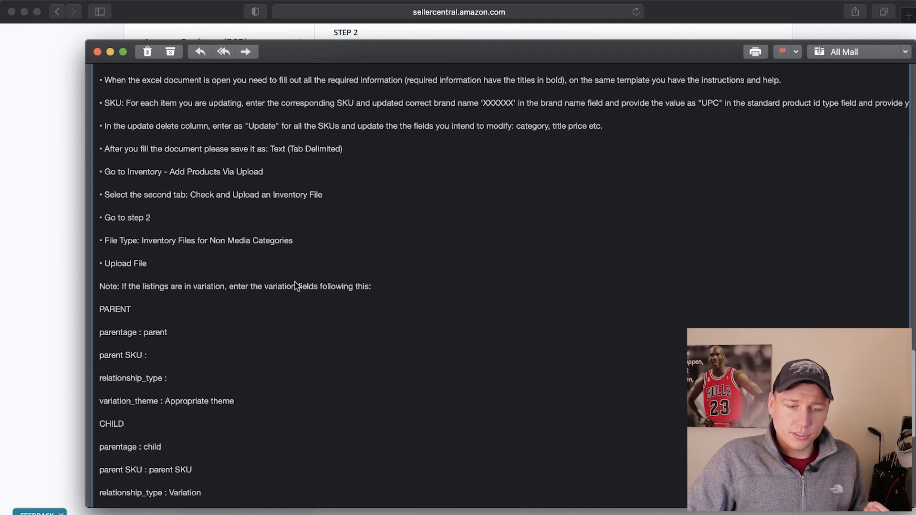
scroll(301, 209, "down", 2)
scroll(302, 212, "up", 5)
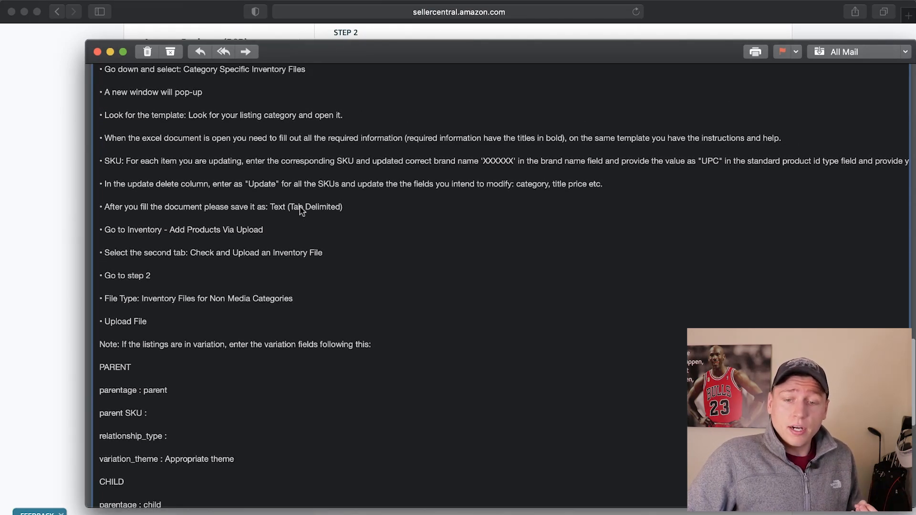
scroll(301, 210, "up", 2)
scroll(300, 210, "down", 10)
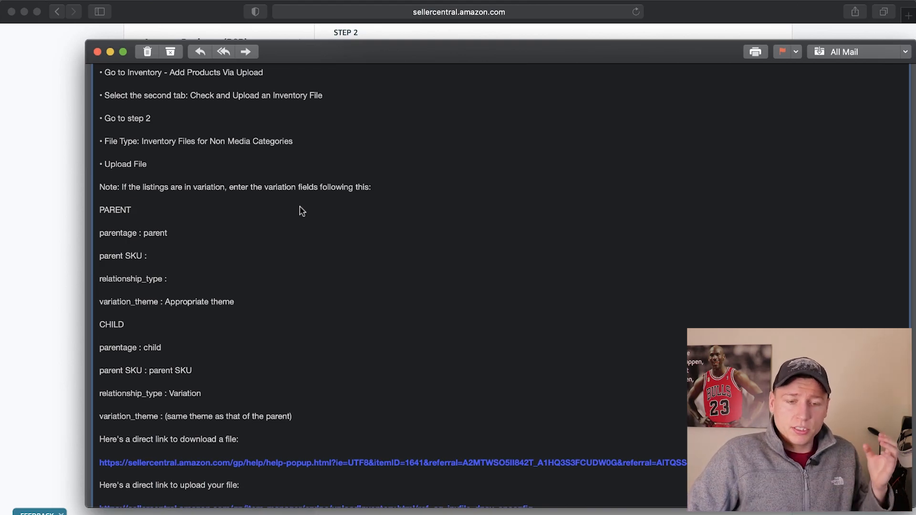
Step: Switch back to Seller Central in the browser, return to its home page and open Add Products via Upload
left_click(53, 226)
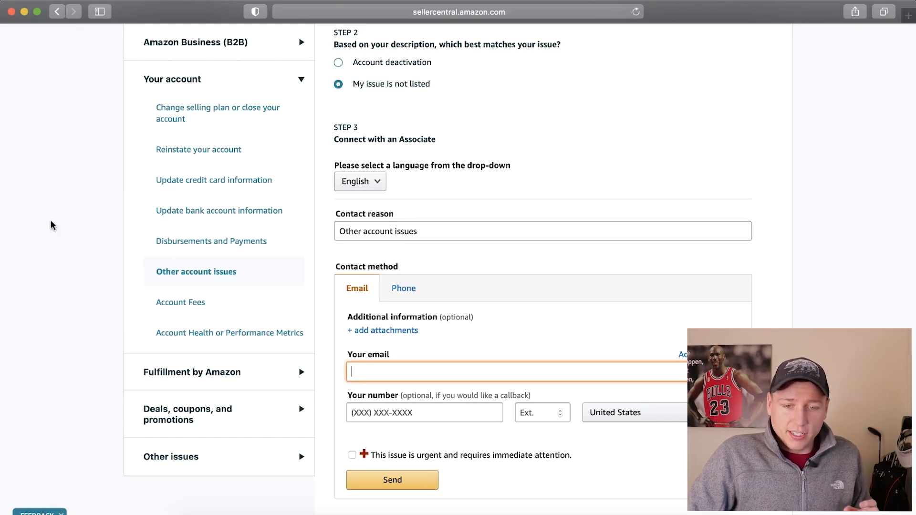
scroll(124, 221, "up", 7)
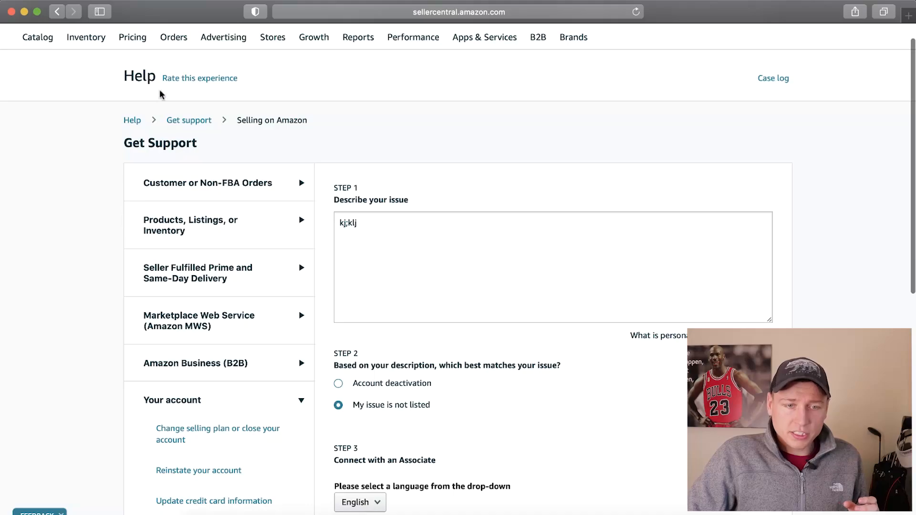
scroll(73, 38, "up", 2)
left_click(70, 38)
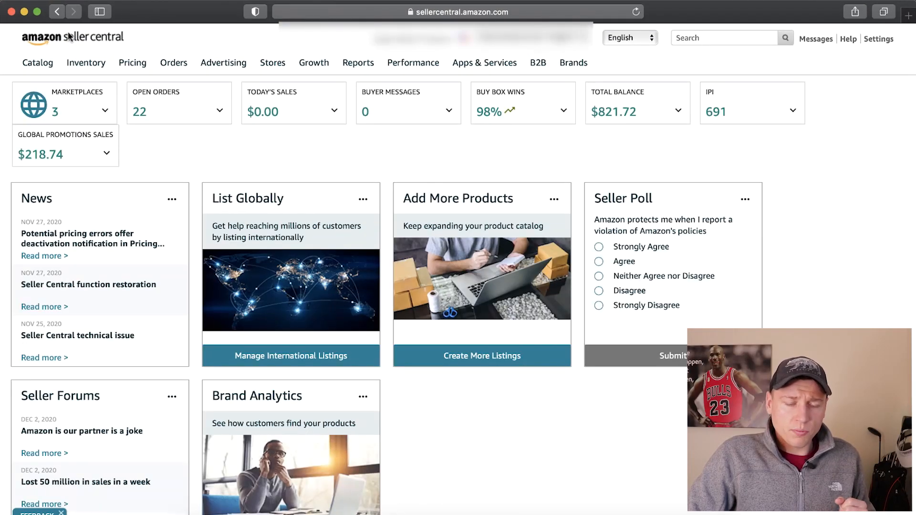
mouse_move(83, 70)
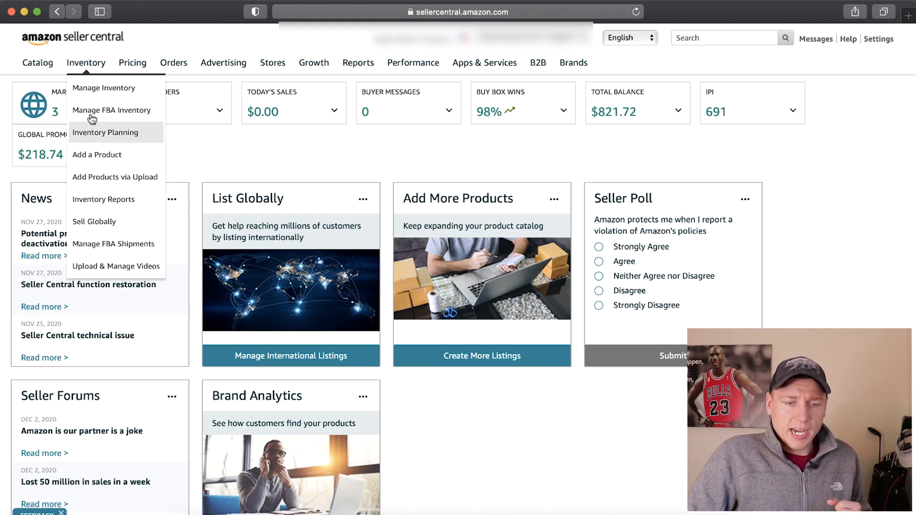
left_click(101, 179)
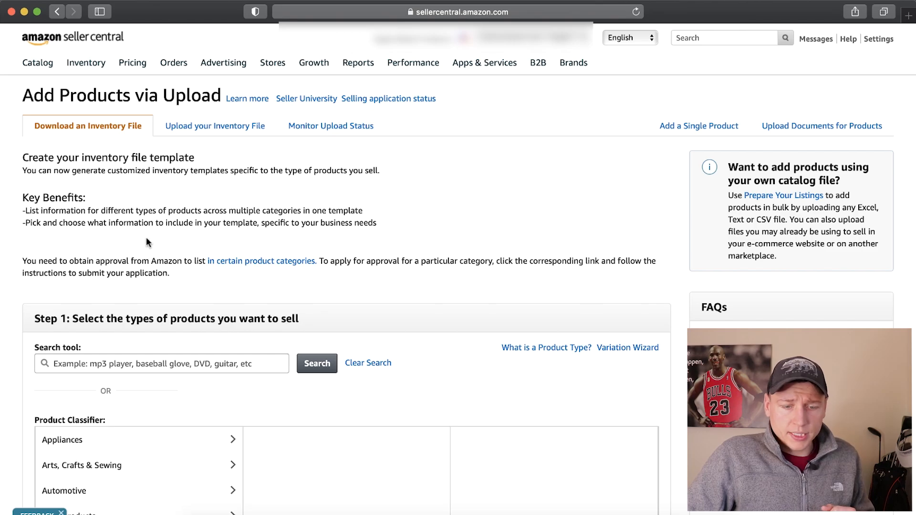
Step: Search the product types for "garden gnomes" for the inventory file template
scroll(146, 242, "down", 5)
scroll(147, 242, "up", 4)
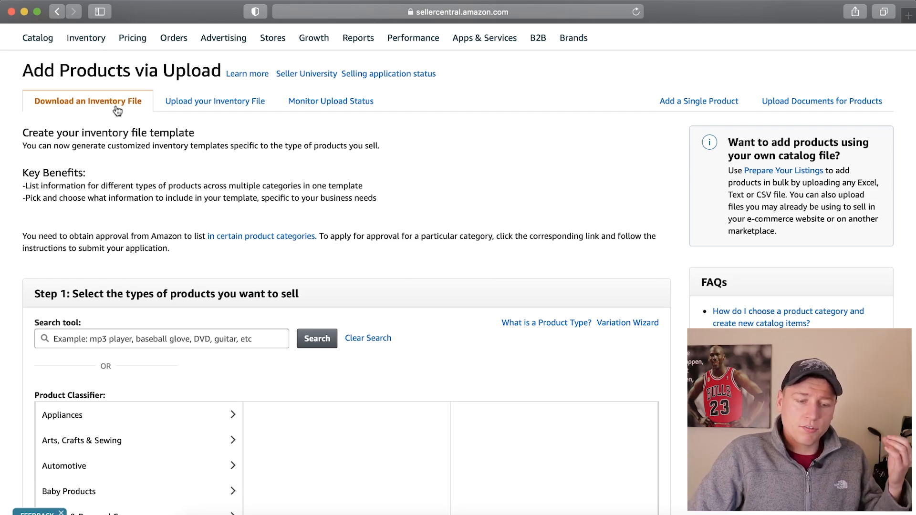
scroll(119, 190, "down", 4)
scroll(124, 318, "down", 1)
scroll(114, 317, "up", 1)
scroll(119, 229, "up", 1)
left_click(136, 232)
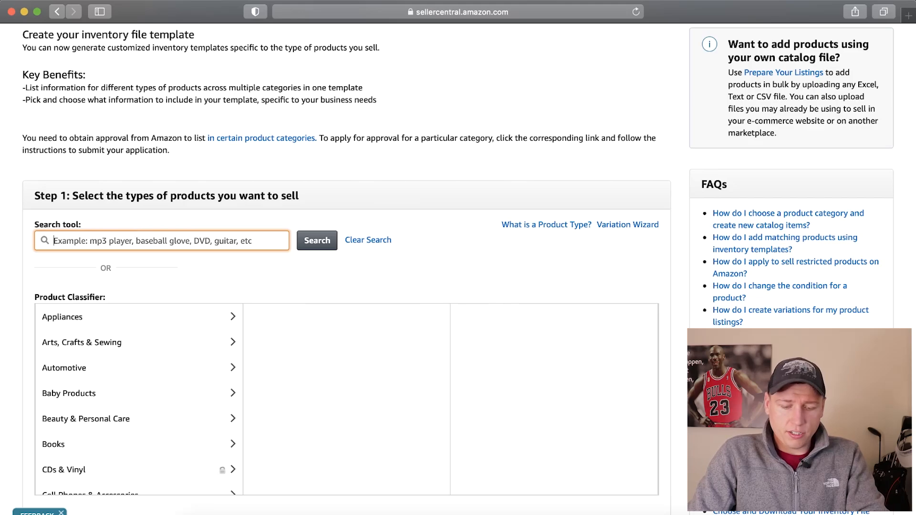
type("garden k")
key("BackSpace")
type("gnomes")
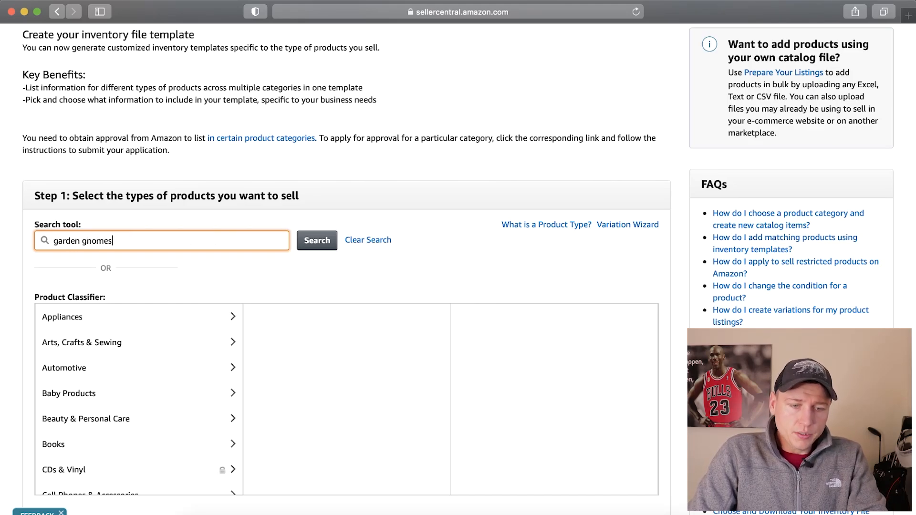
key("Return")
scroll(117, 265, "down", 1)
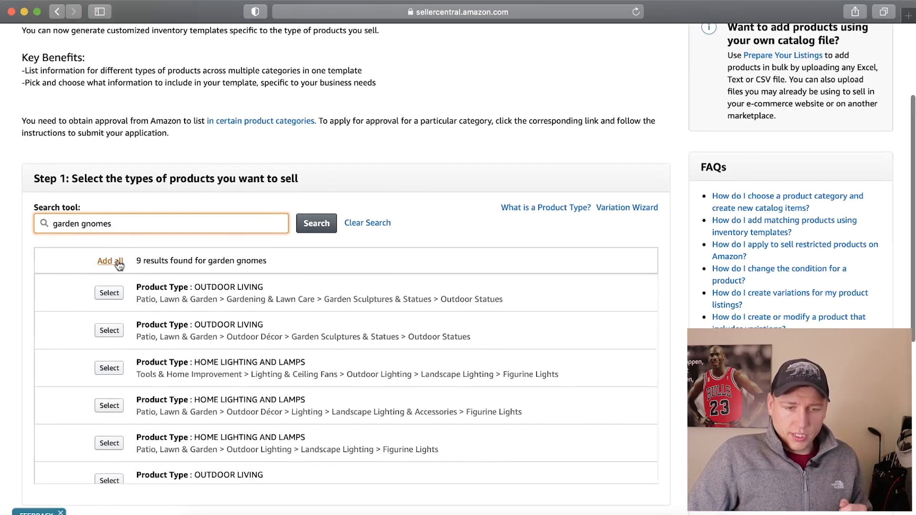
Step: Select the Outdoor Statues type under Gardening & Lawn Care and generate its inventory template in English with Advanced mode
left_click(110, 293)
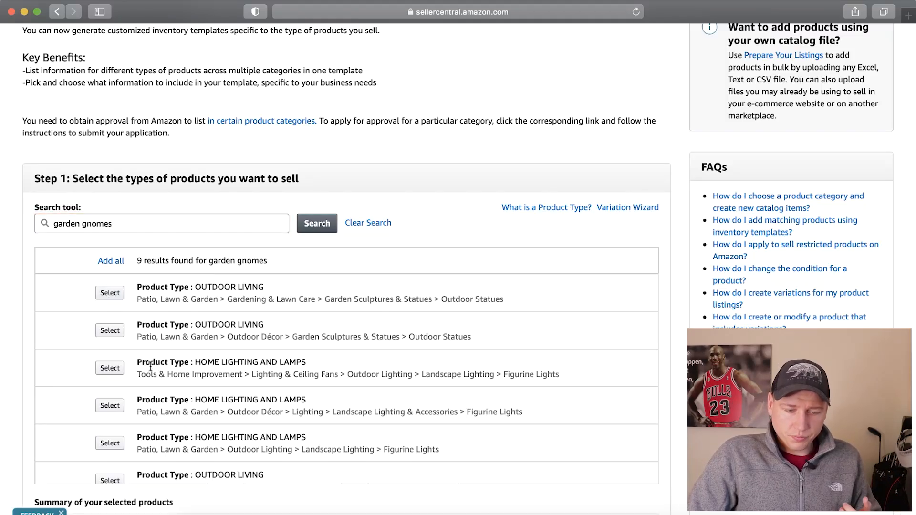
scroll(143, 363, "down", 5)
scroll(133, 416, "down", 3)
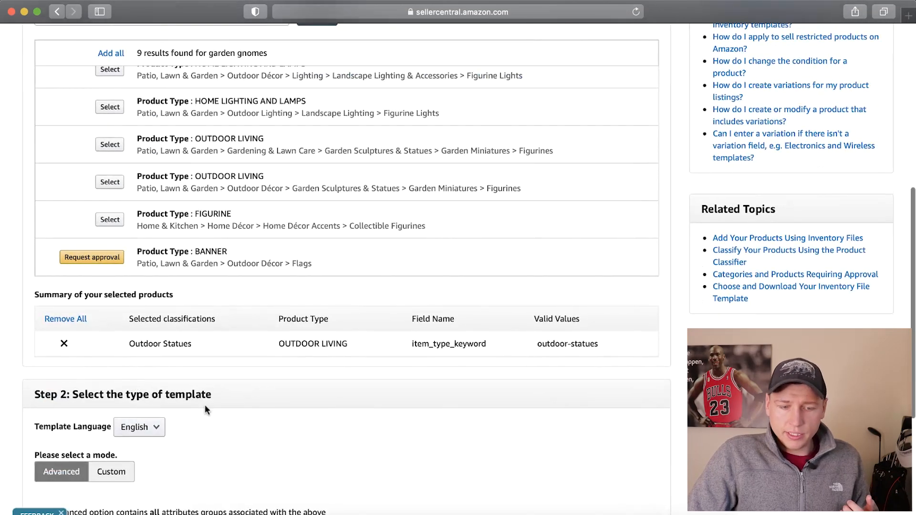
scroll(205, 405, "down", 5)
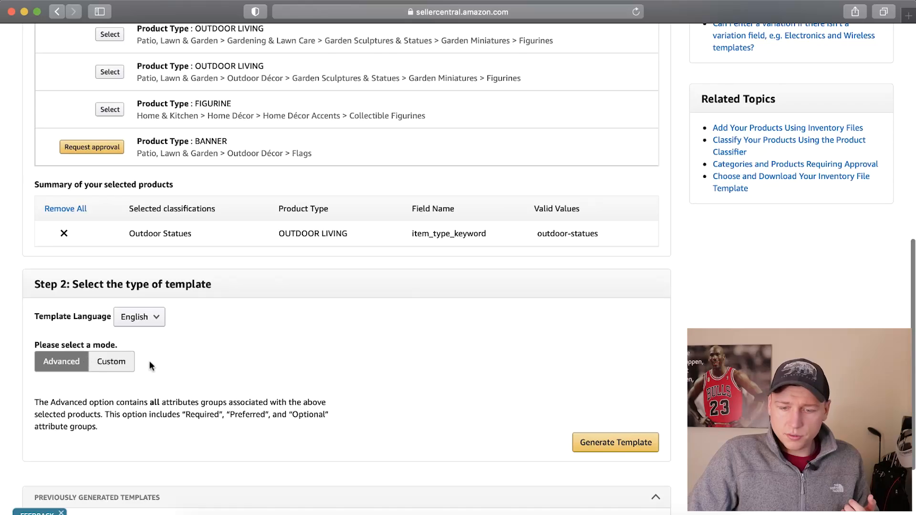
scroll(534, 431, "down", 3)
left_click(616, 365)
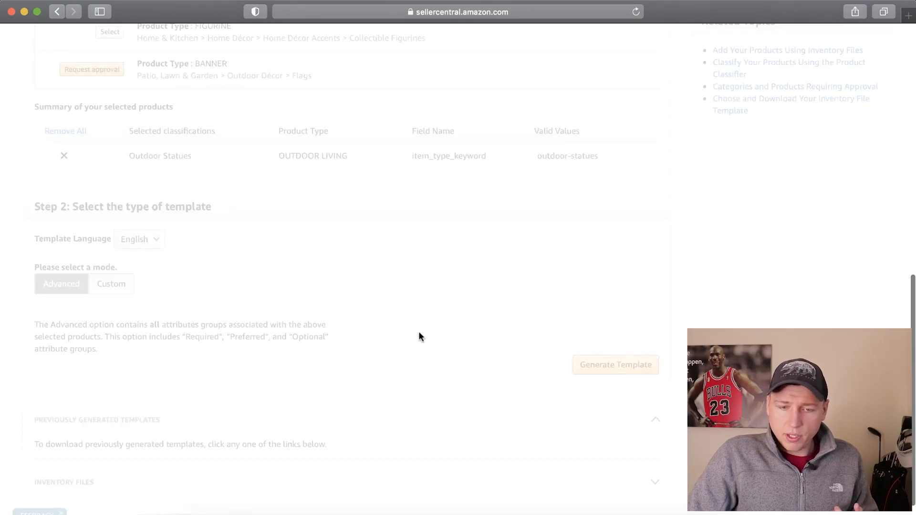
scroll(419, 336, "down", 1)
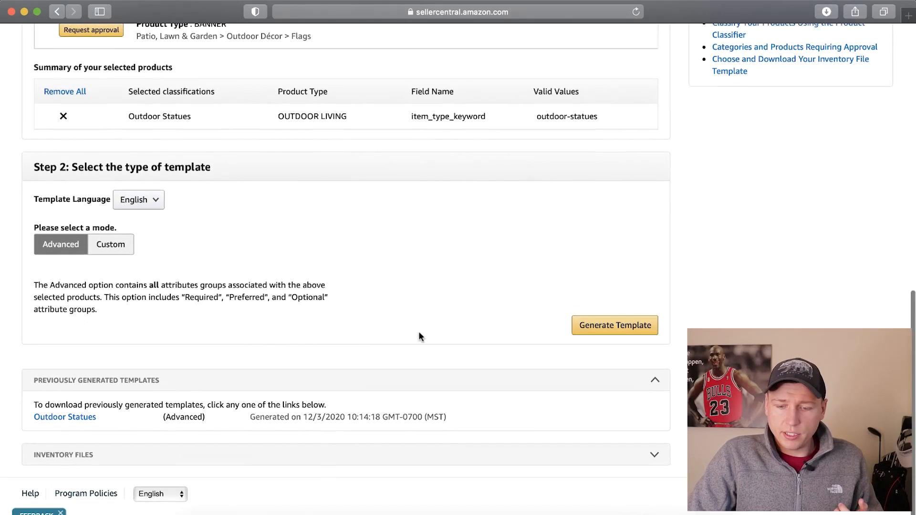
scroll(419, 336, "up", 2)
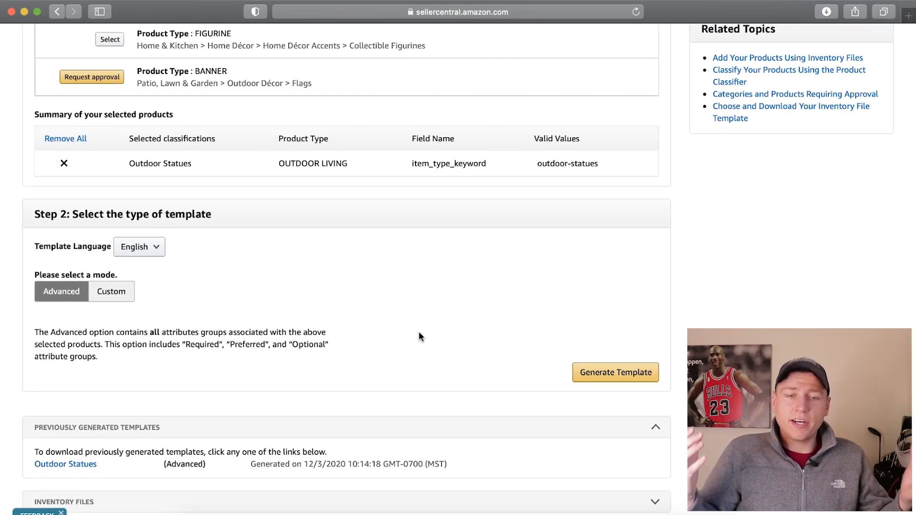
Step: Switch to the generated inventory file in Excel, look over its Instructions sheet and open the Template sheet
scroll(367, 376, "up", 10)
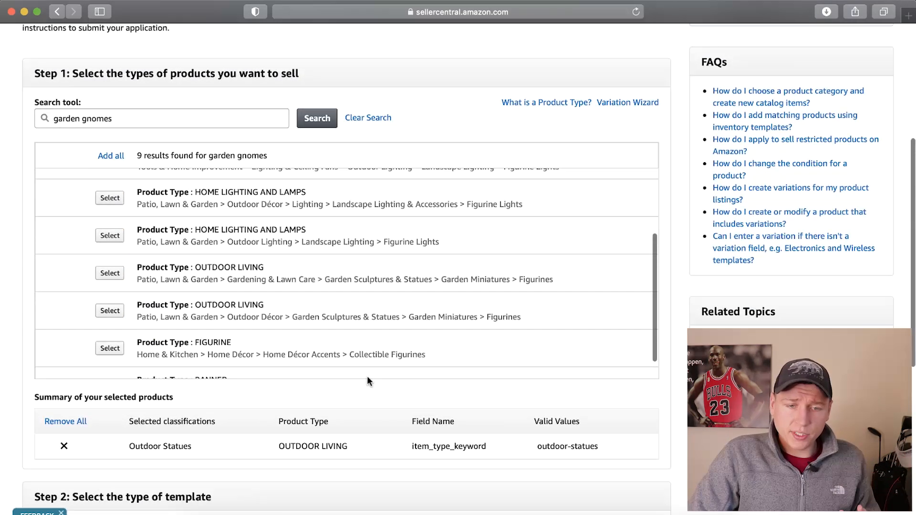
scroll(422, 78, "up", 5)
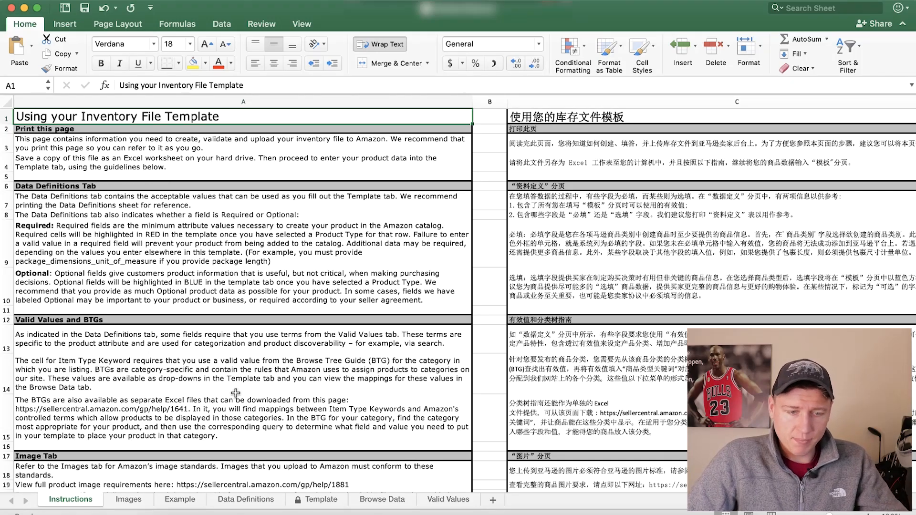
scroll(212, 398, "down", 5)
scroll(211, 398, "up", 8)
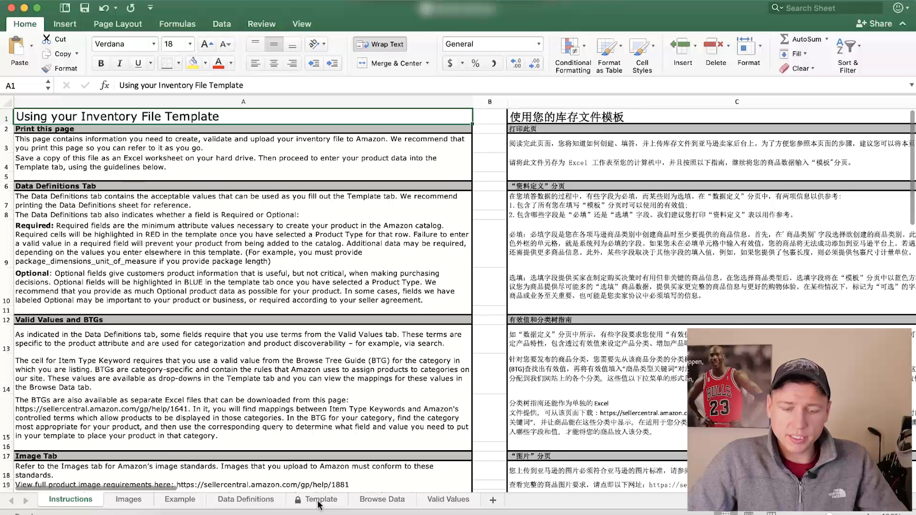
left_click(319, 499)
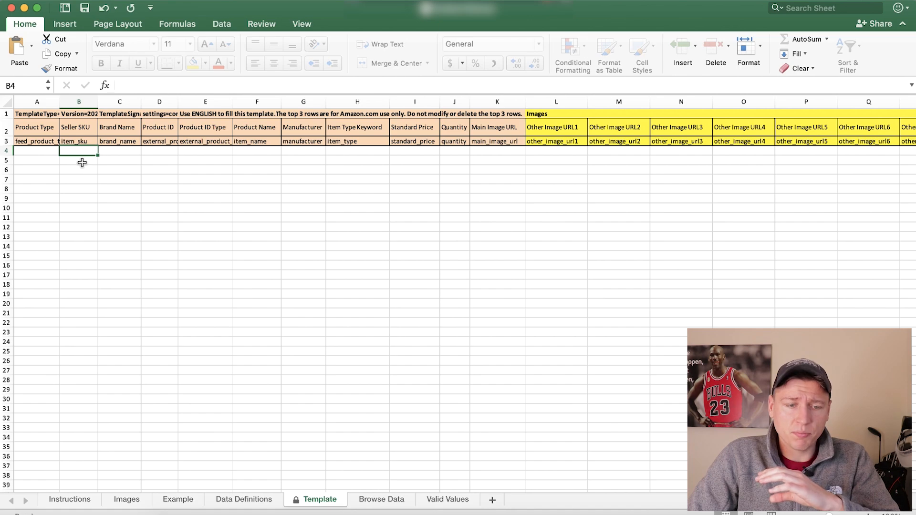
Step: Examine the empty entry cells for Product Type, Seller SKU, Brand Name, Product Name and Manufacturer by highlighting each column from row 4
left_click_drag(37, 151, 37, 227)
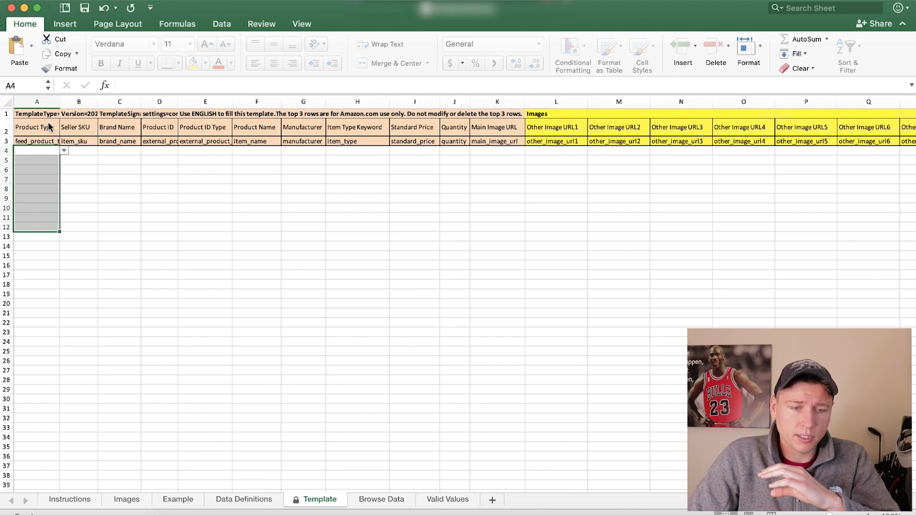
left_click(82, 150)
left_click_drag(82, 150, 79, 226)
left_click_drag(124, 153, 123, 187)
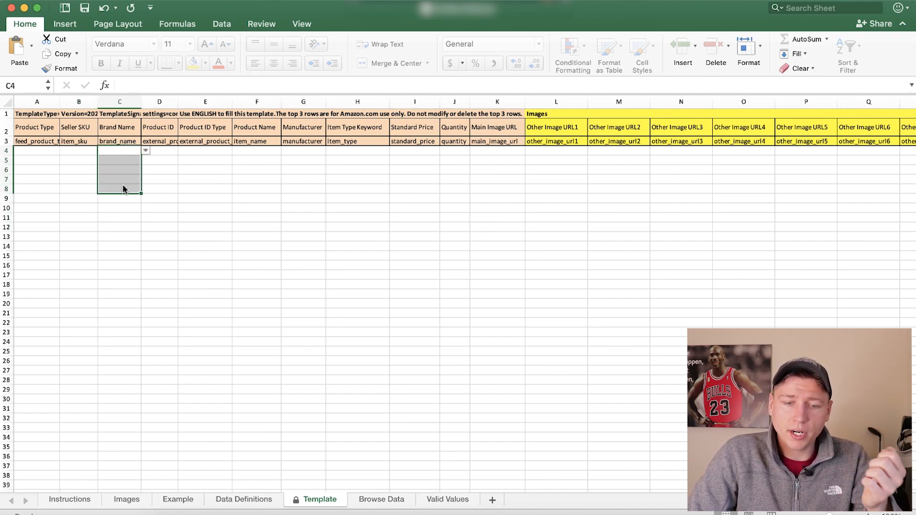
left_click_drag(253, 150, 255, 227)
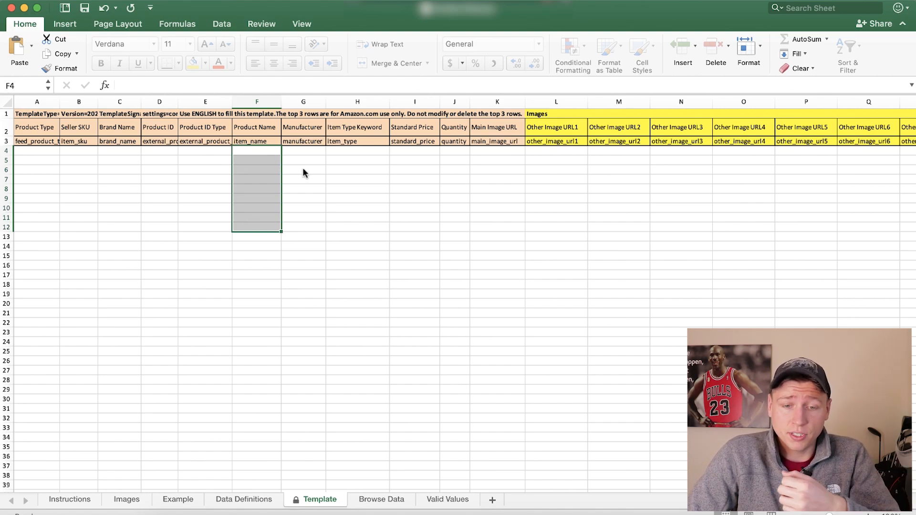
left_click_drag(298, 149, 296, 198)
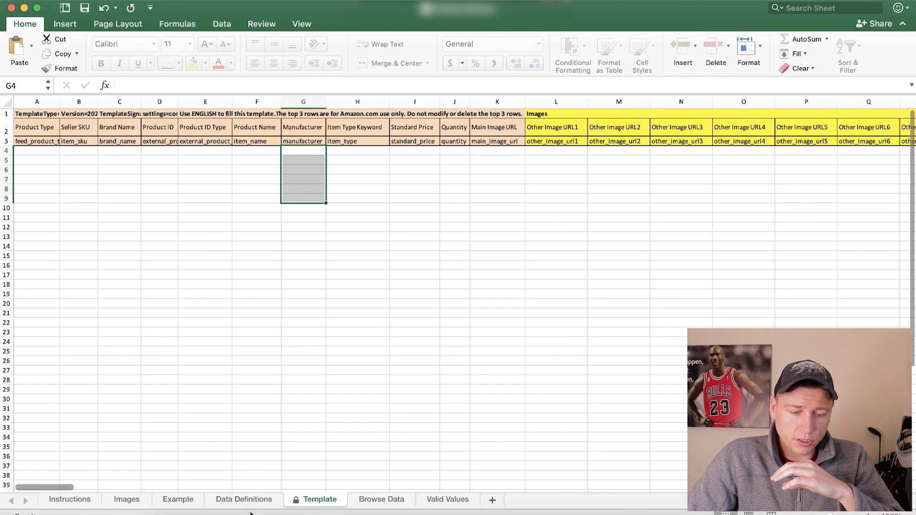
Step: Review the required field names and their example values on the inventory template's Data Definitions sheet
left_click(245, 499)
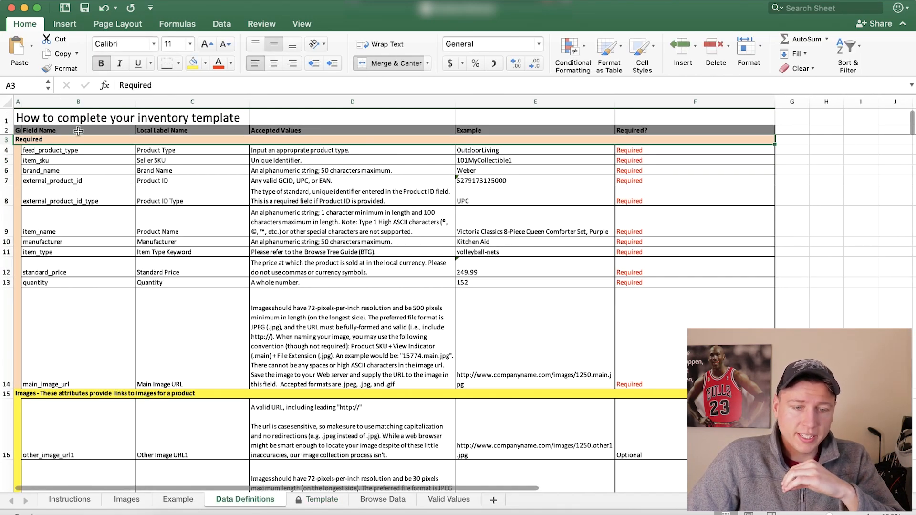
left_click_drag(72, 150, 79, 327)
left_click_drag(484, 151, 449, 373)
Step: Return to the Template sheet and check the field-name headers and the row 4 cells for Main Image URL, Product ID and Product ID Type
left_click(315, 499)
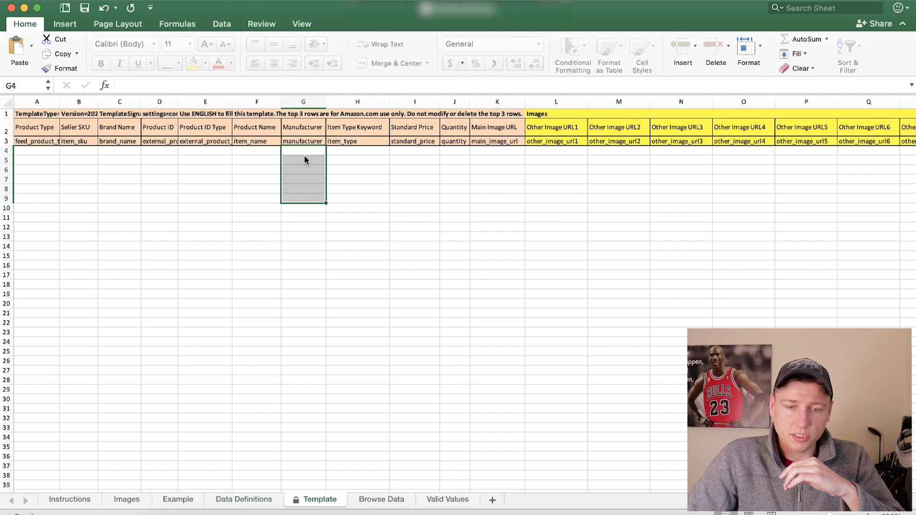
left_click(132, 139)
left_click(37, 141)
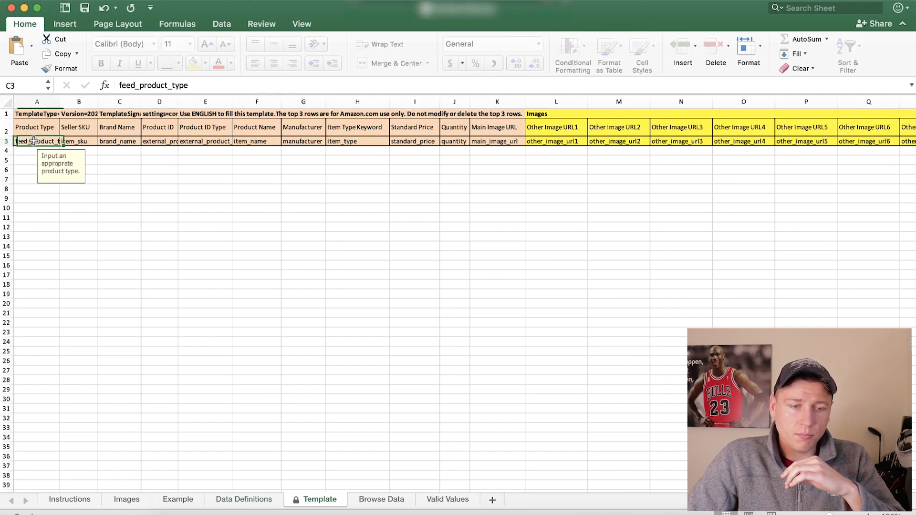
left_click(635, 140)
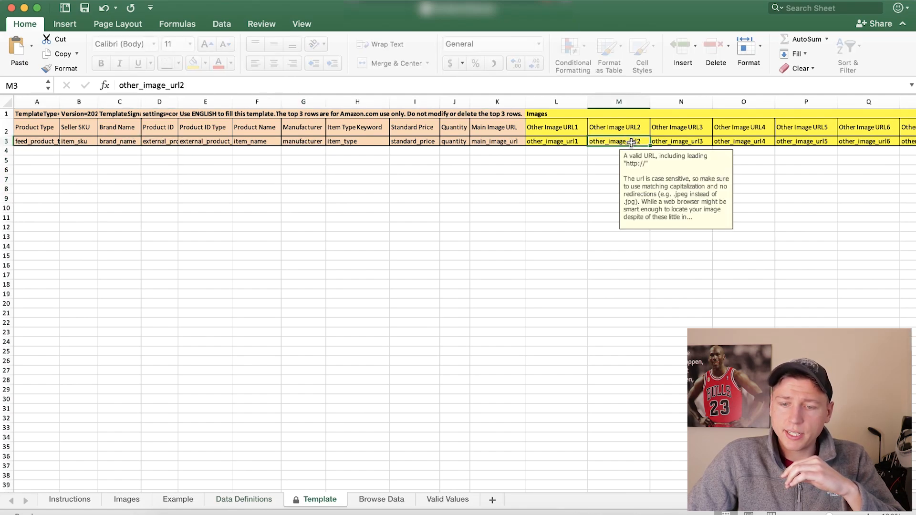
left_click(495, 142)
left_click(492, 150)
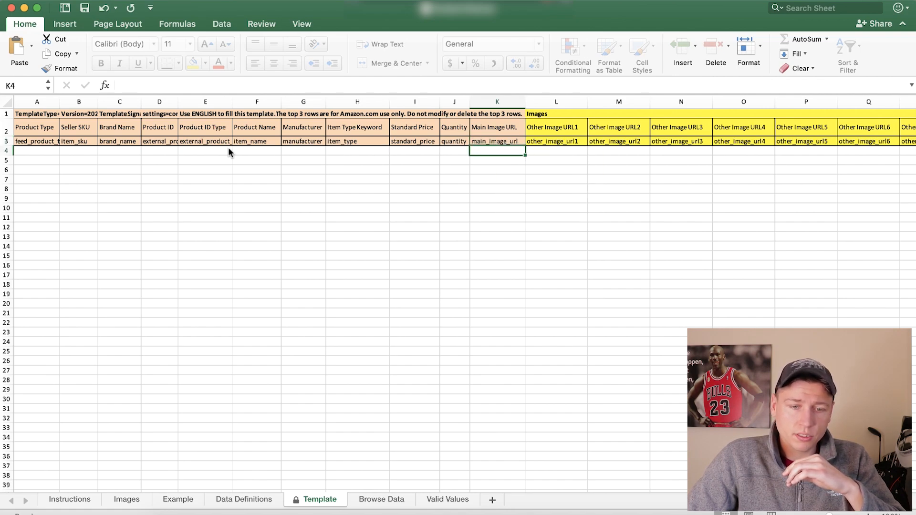
left_click(161, 150)
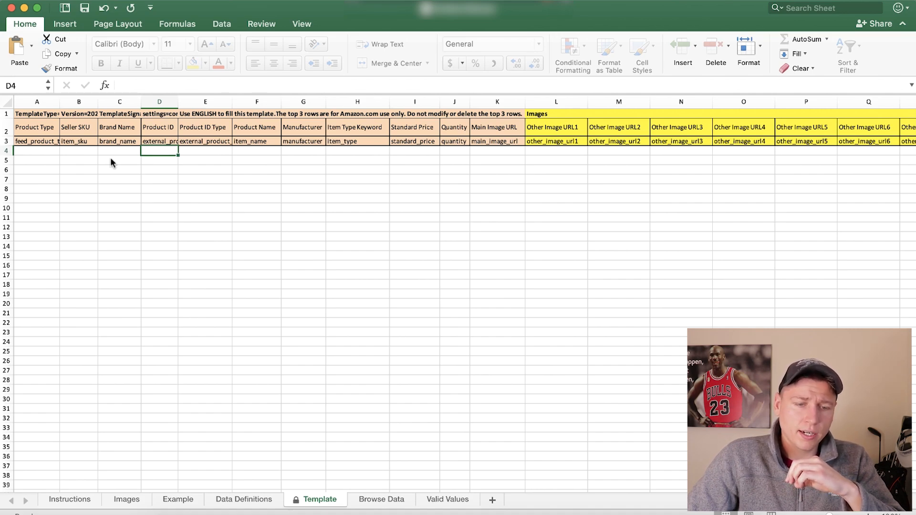
left_click(205, 150)
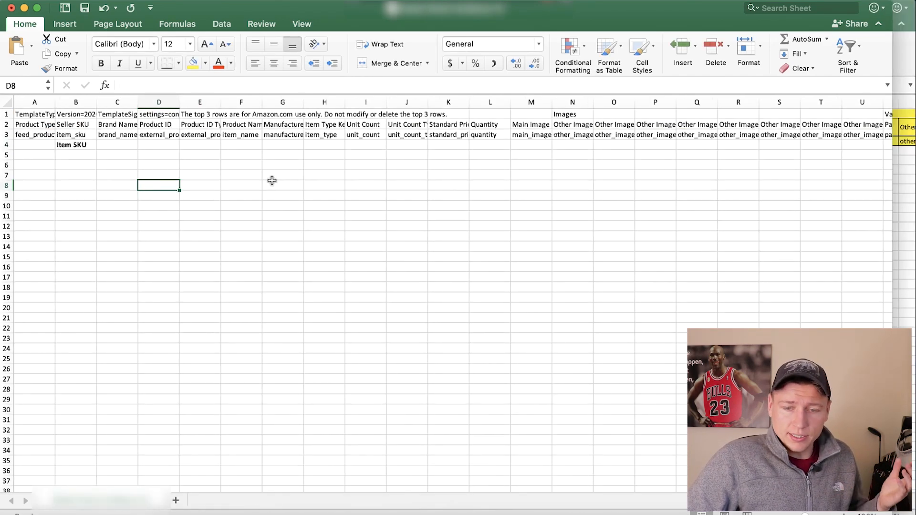
Step: Check the Item SKU entry in the deletion file, and switch to Seller Central's Upload your Inventory File page
left_click(88, 146)
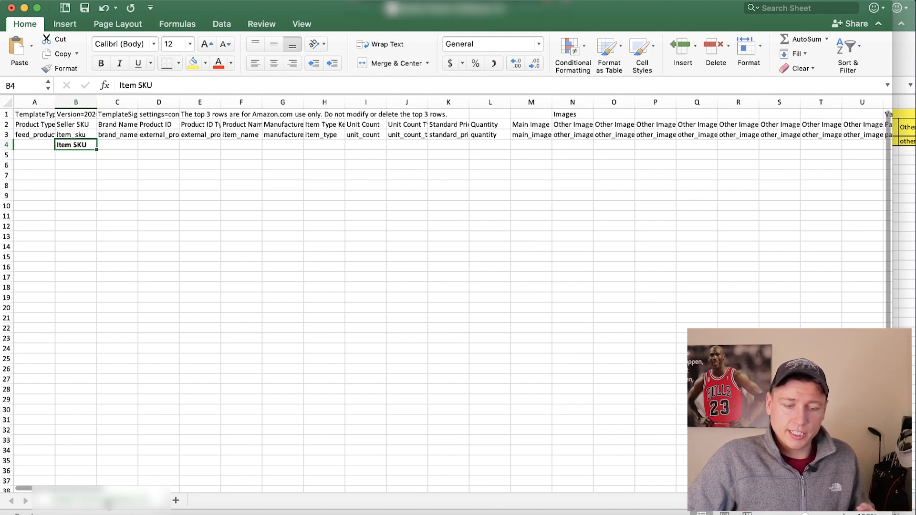
key("super+Tab")
scroll(229, 274, "down", 1)
scroll(229, 273, "up", 2)
left_click(213, 124)
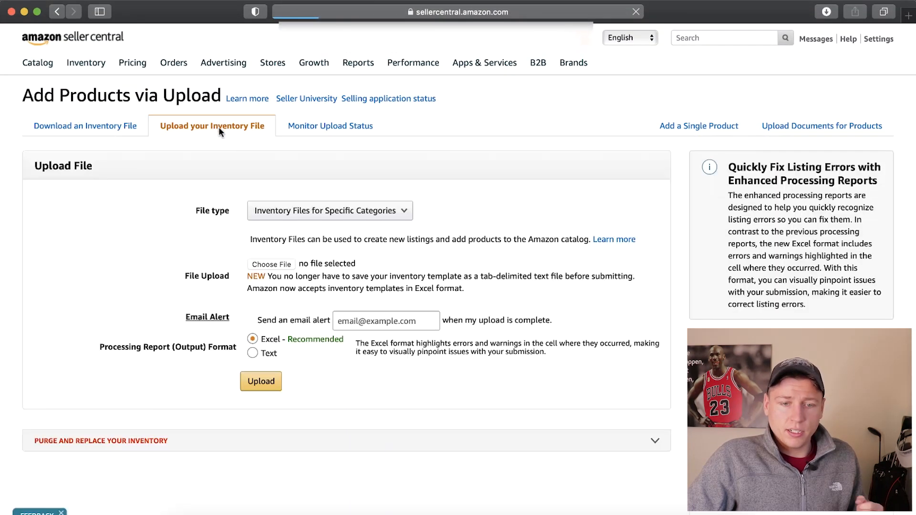
Step: Set the processing report format to Text and highlight "tab-delimited text file" in the File Upload note
scroll(331, 256, "down", 1)
scroll(332, 258, "down", 4)
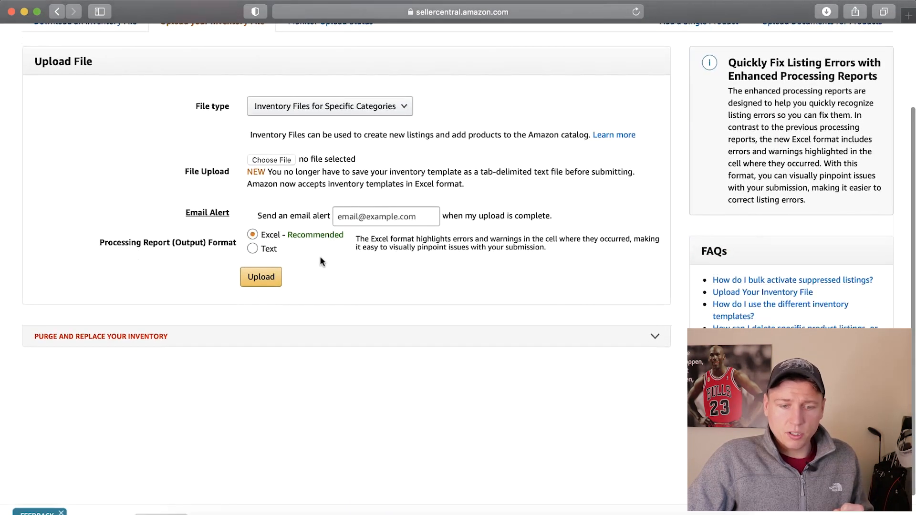
left_click(253, 248)
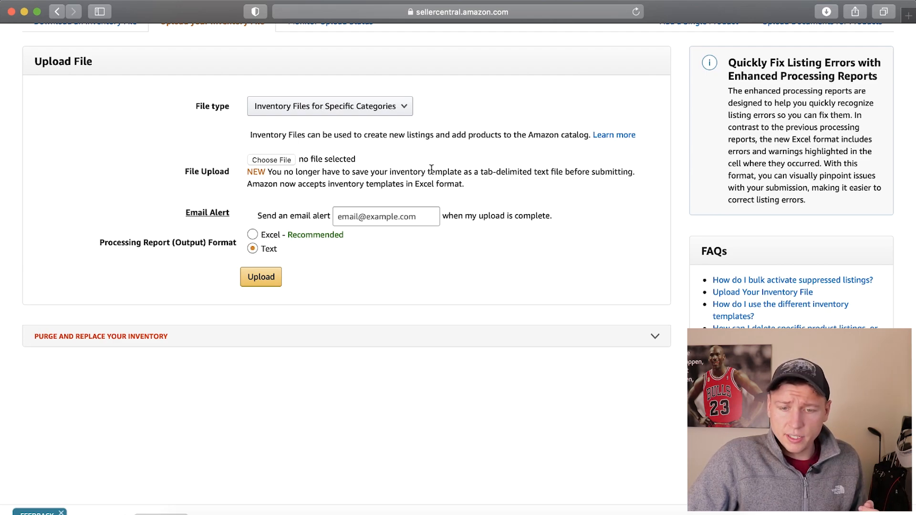
left_click_drag(481, 171, 563, 172)
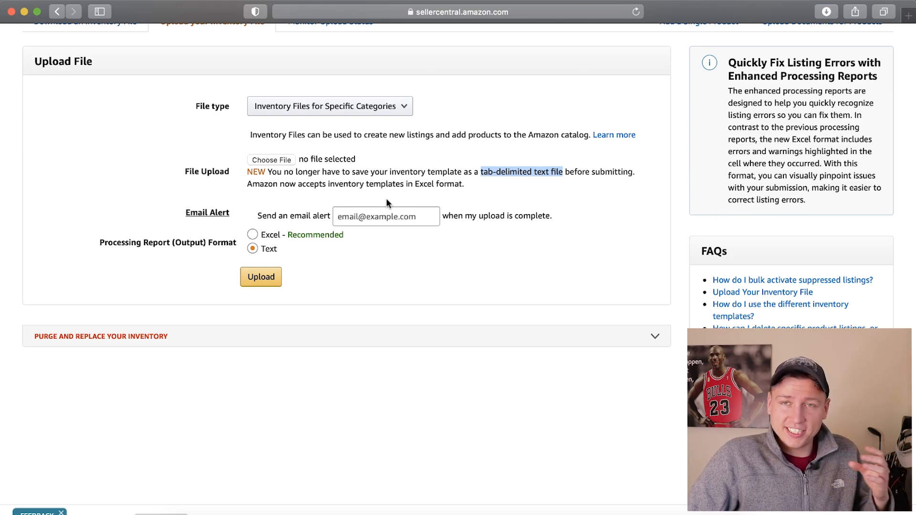
Step: Switch back to the deletion file in Excel and examine the Delete entry and headers of the Update Delete column
key("super+Tab")
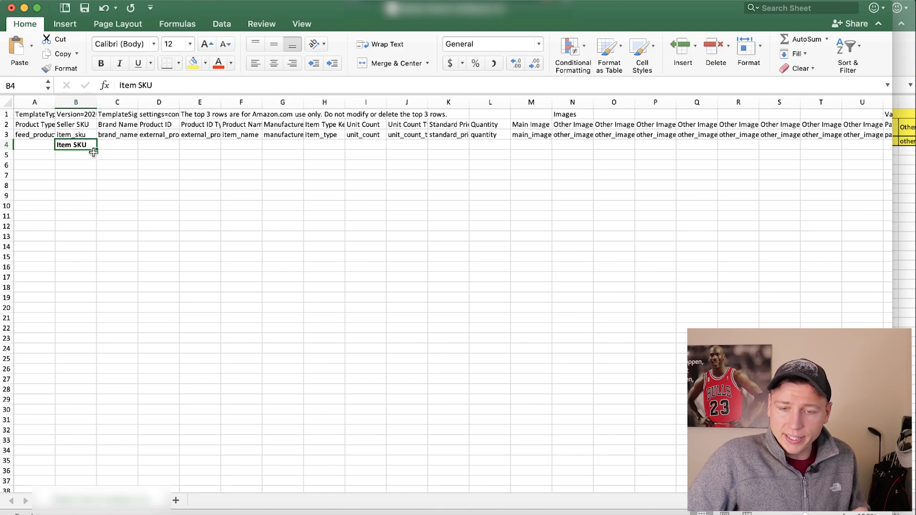
scroll(341, 235, "right", 6)
scroll(341, 236, "right", 7)
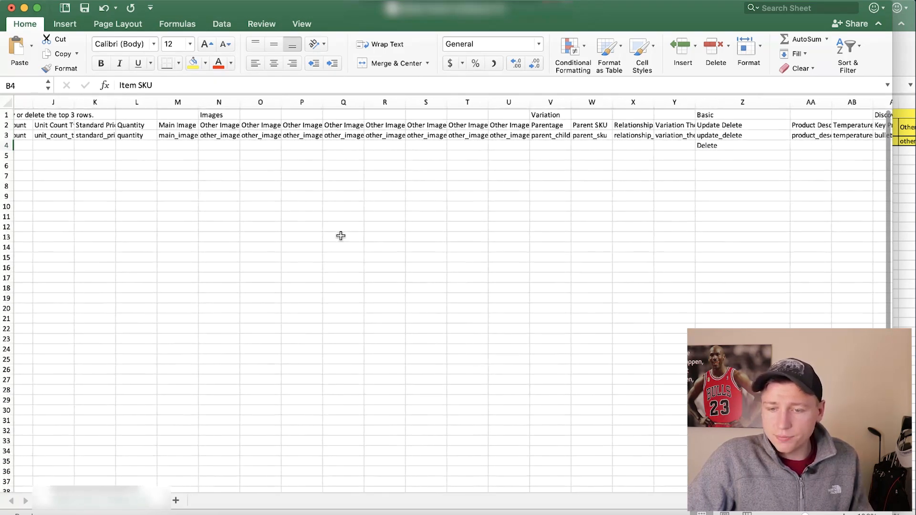
left_click(529, 146)
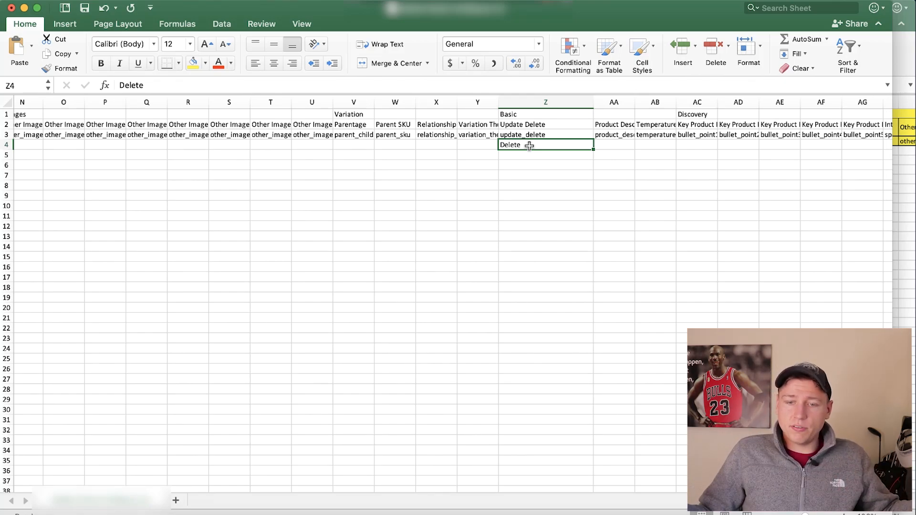
left_click_drag(529, 116, 532, 136)
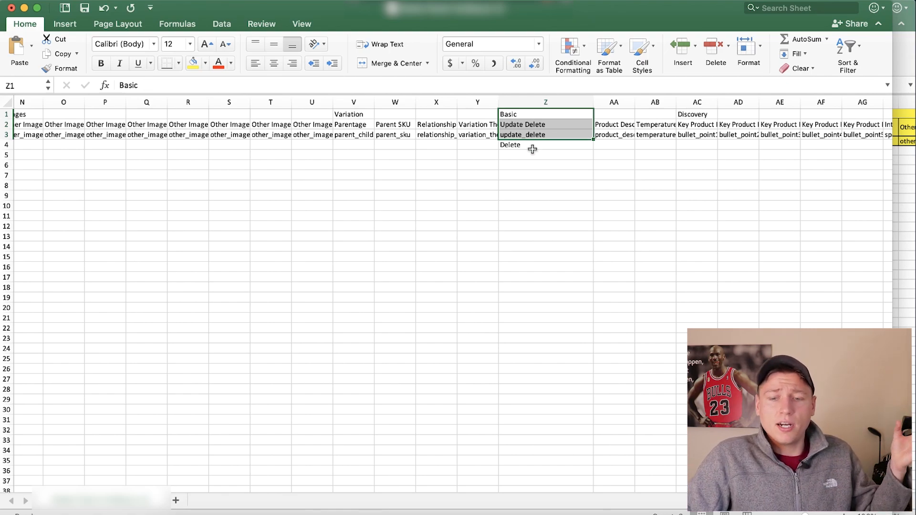
left_click(533, 148)
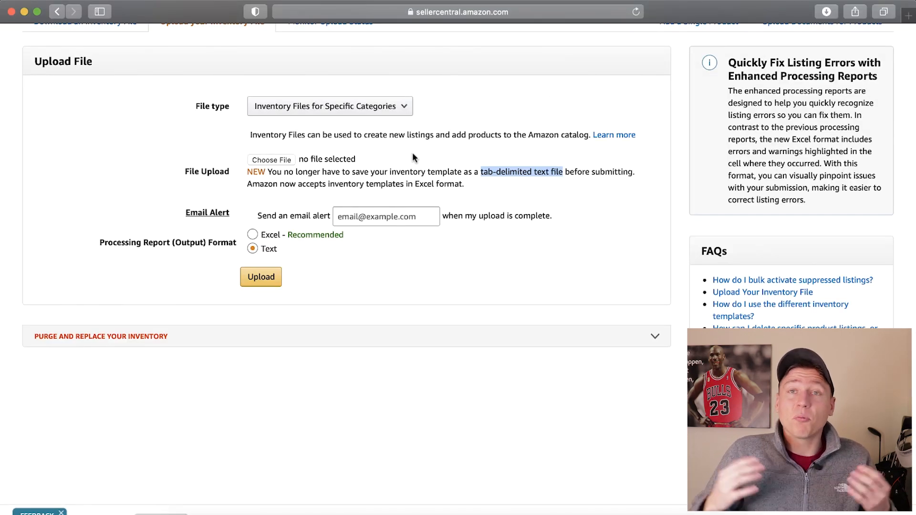
Step: Open Monitor Upload Status in Seller Central and look over the list of uploaded inventory files
scroll(413, 155, "up", 1)
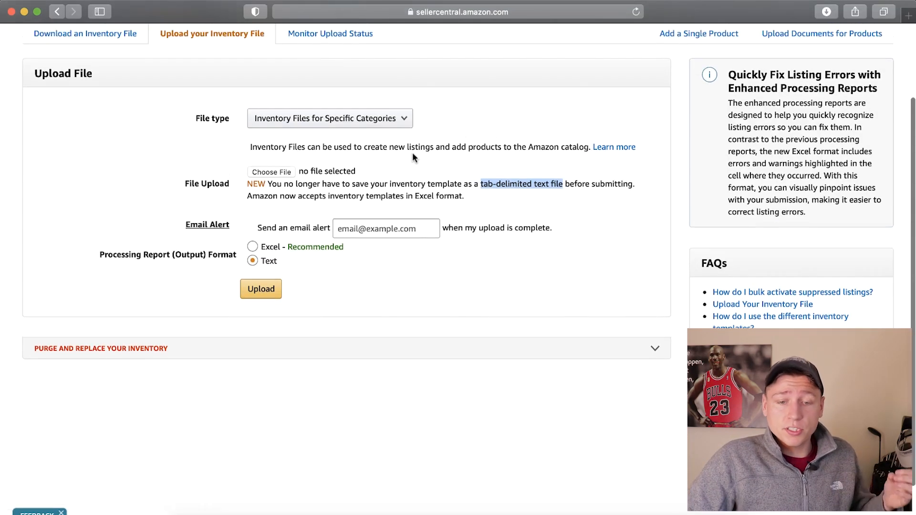
scroll(412, 154, "up", 1)
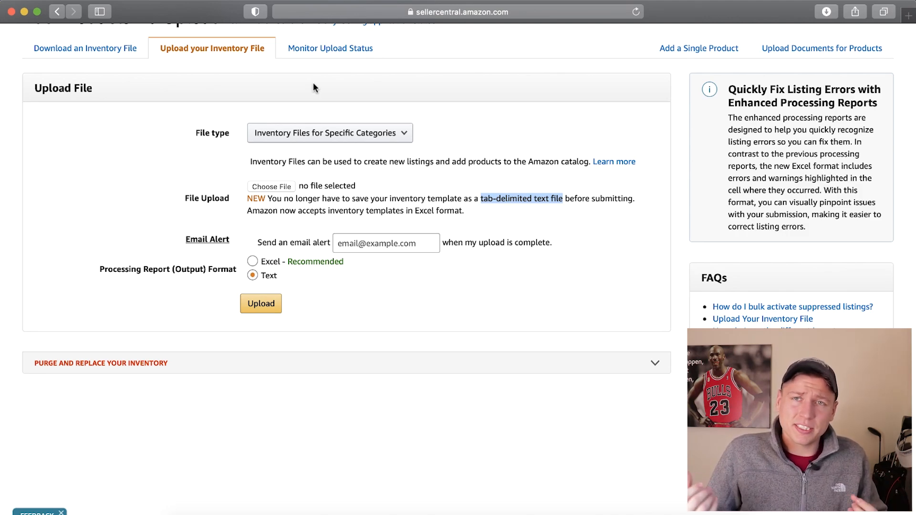
left_click(314, 54)
scroll(321, 243, "down", 2)
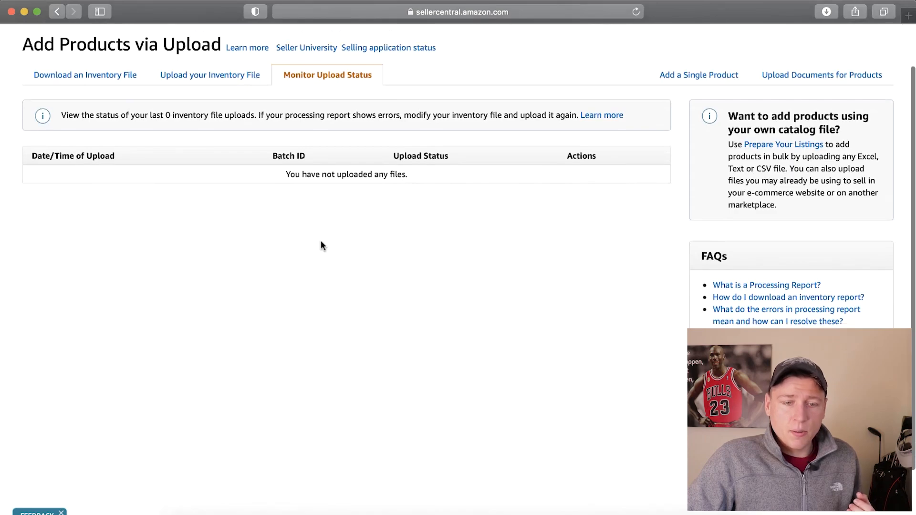
scroll(321, 245, "up", 1)
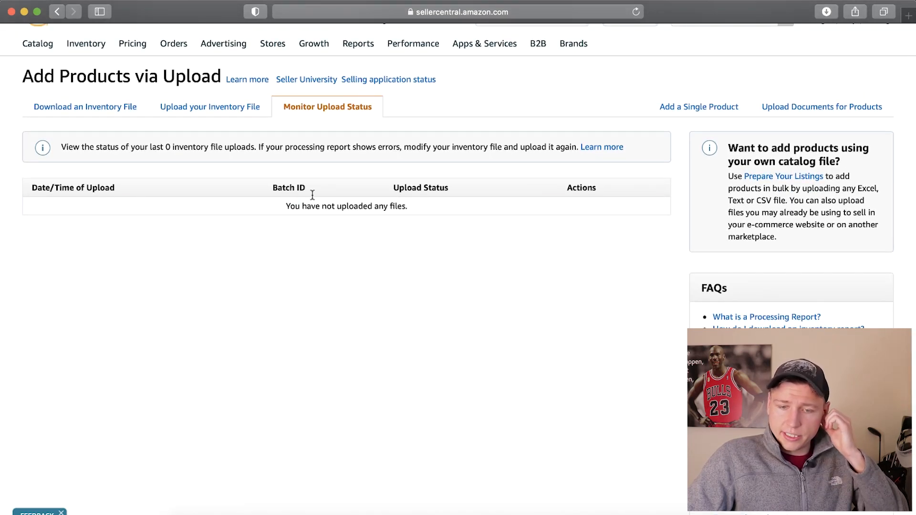
scroll(311, 220, "down", 1)
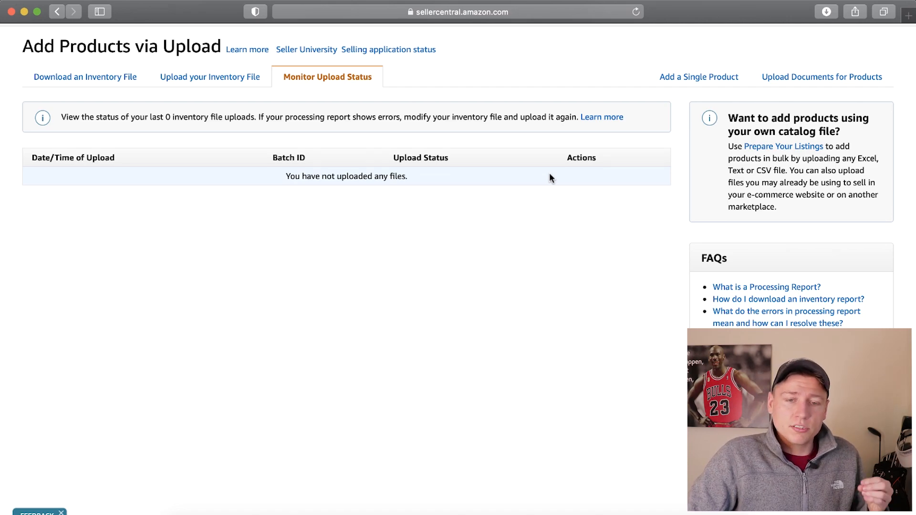
scroll(549, 174, "down", 1)
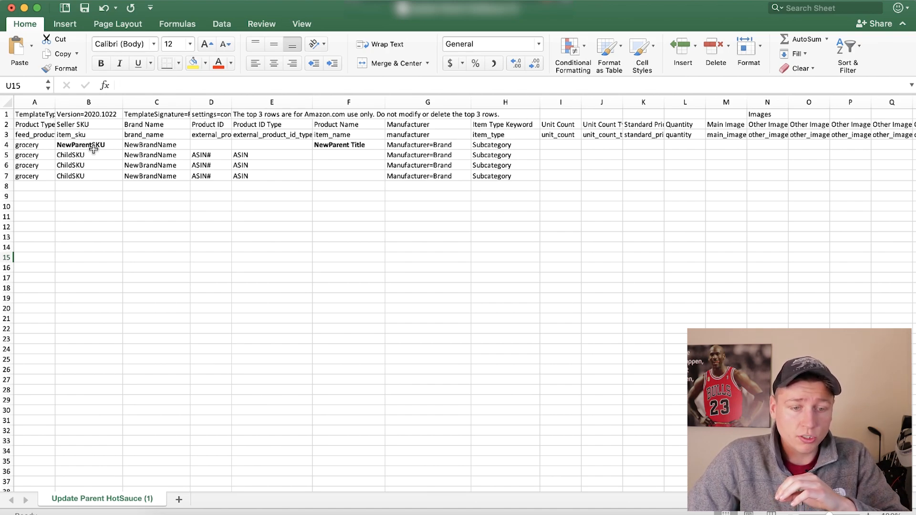
Step: Widen the Product Type column in the Update Parent HotSauce file and highlight its grocery entries in rows 4 to 7
left_click_drag(55, 100, 96, 99)
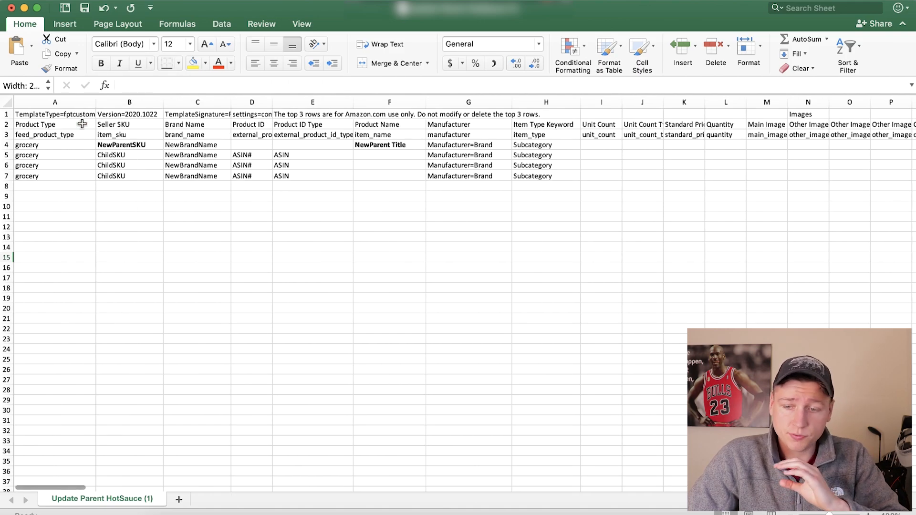
scroll(477, 182, "right", 5)
scroll(477, 182, "left", 5)
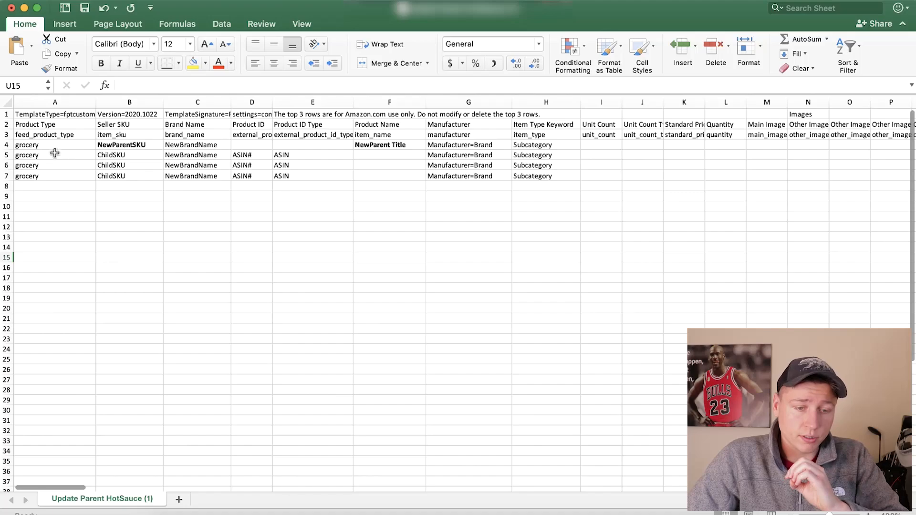
left_click_drag(53, 145, 54, 176)
left_click(54, 204)
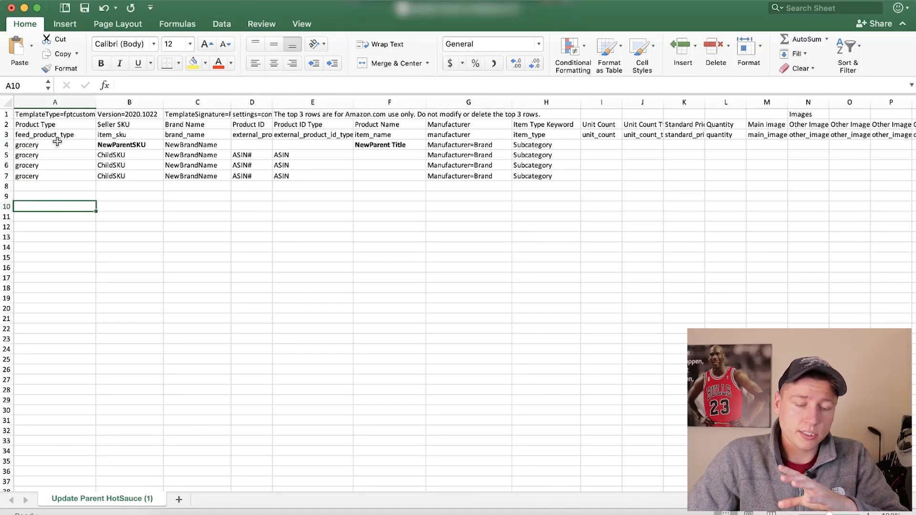
left_click_drag(55, 144, 52, 176)
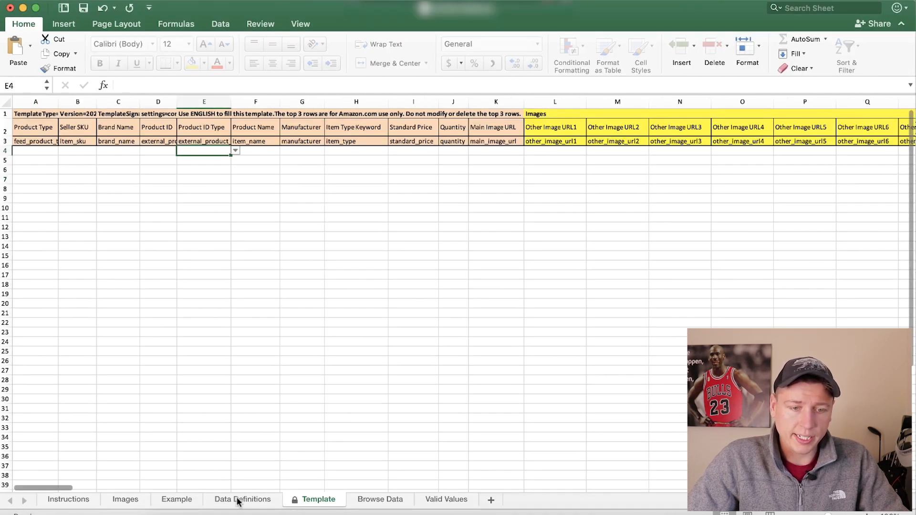
Step: Look up the feed_product_type field and its example value on the inventory template's Data Definitions sheet
left_click(240, 499)
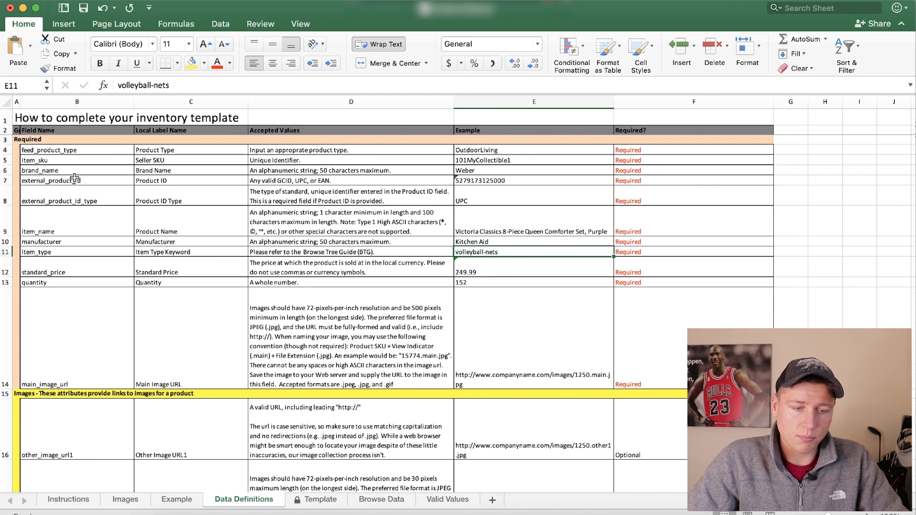
left_click(72, 152)
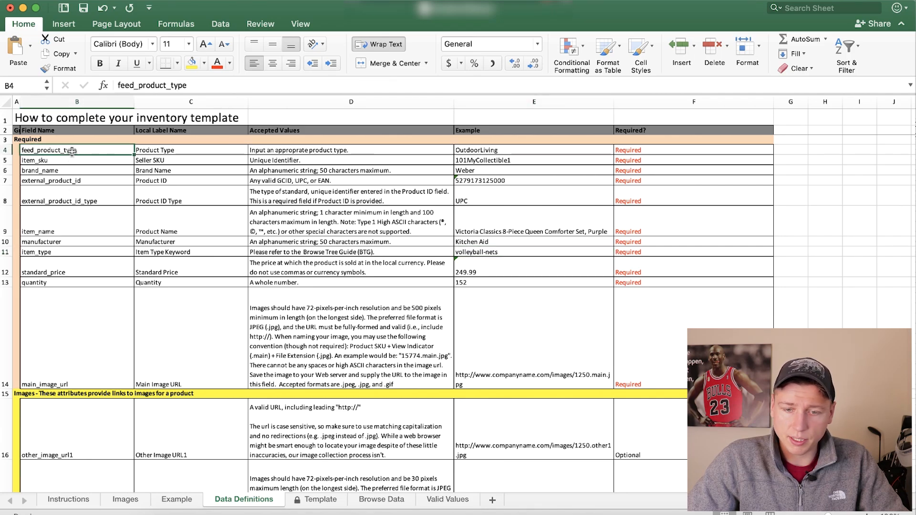
left_click(483, 152)
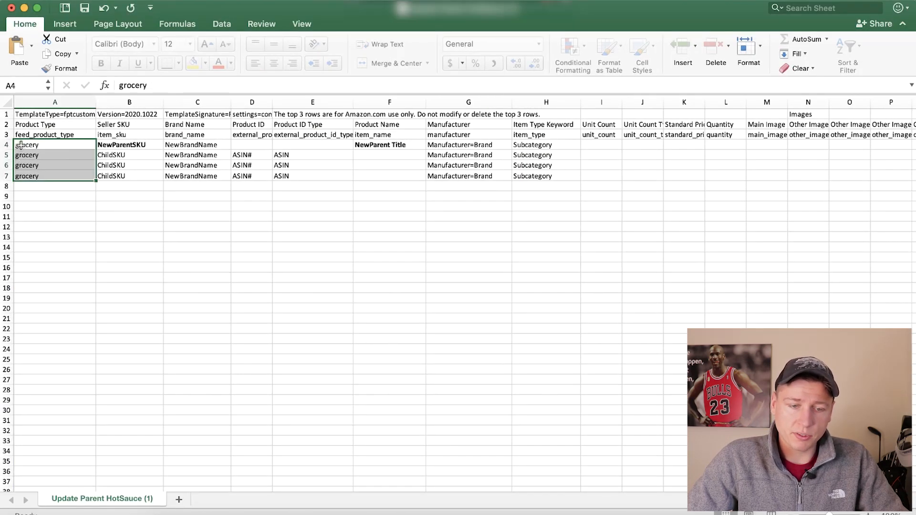
Step: Return to the Update Parent HotSauce file and examine the ChildSKU and NewParentSKU entries in the Seller SKU column
left_click(67, 208)
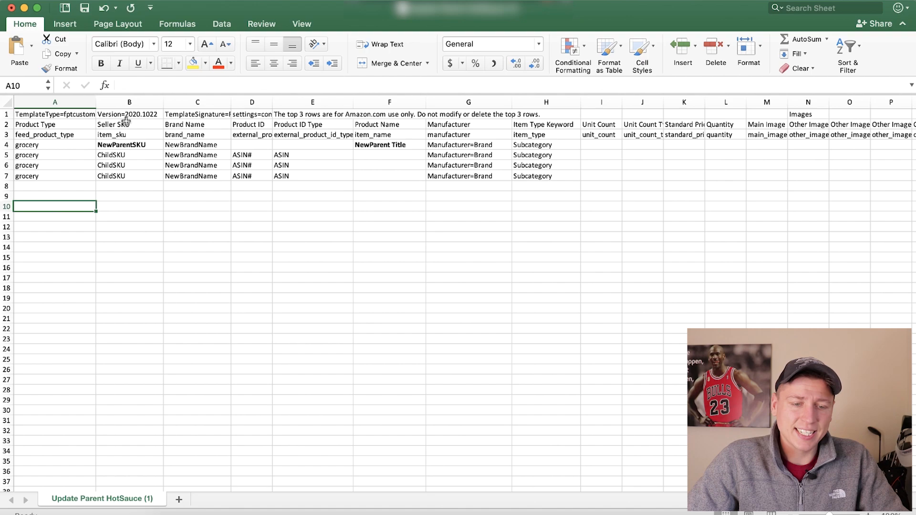
left_click_drag(122, 156, 122, 174)
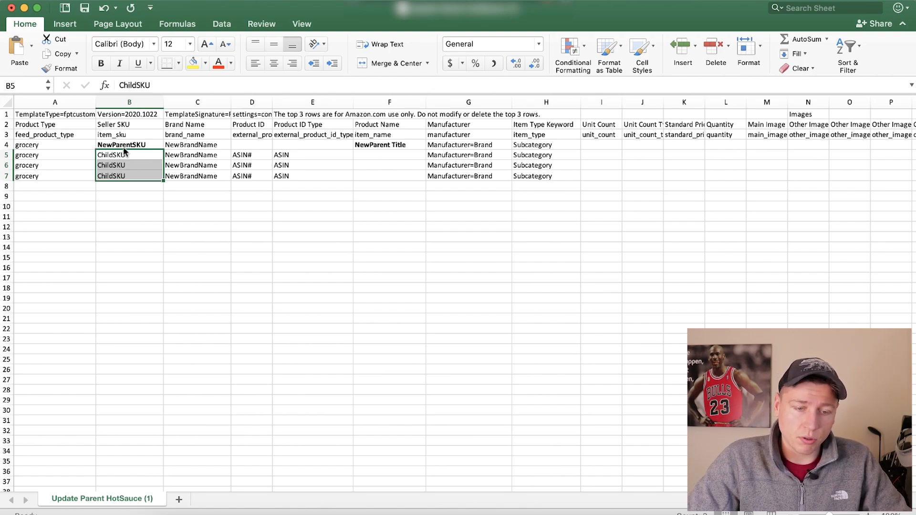
left_click(126, 144)
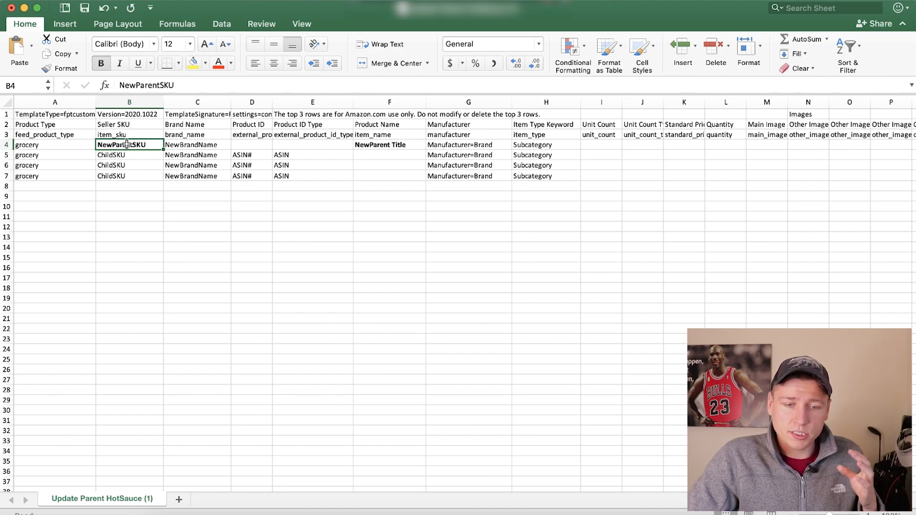
Step: Widen the Brand Name column and highlight the NewBrandName entries in rows 4 to 7, ending on the parent row's entry
left_click_drag(231, 101, 269, 97)
left_click_drag(208, 148, 204, 176)
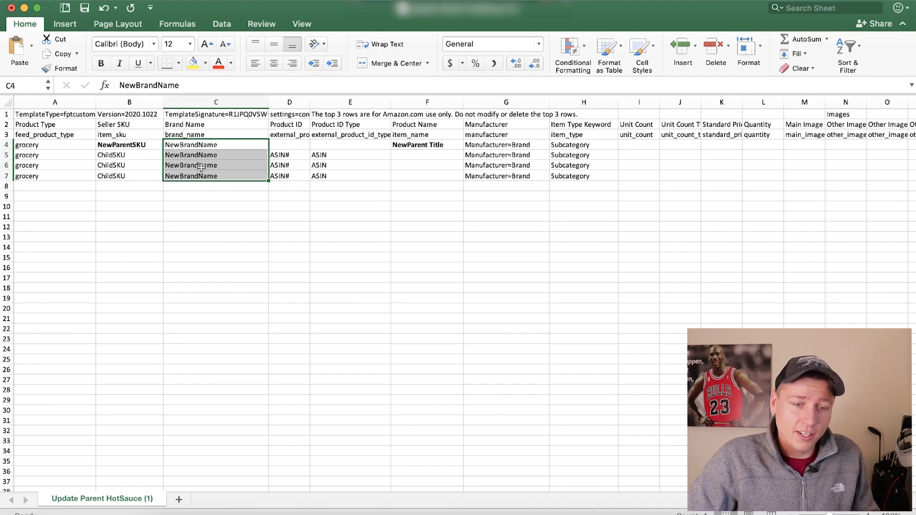
left_click(200, 145)
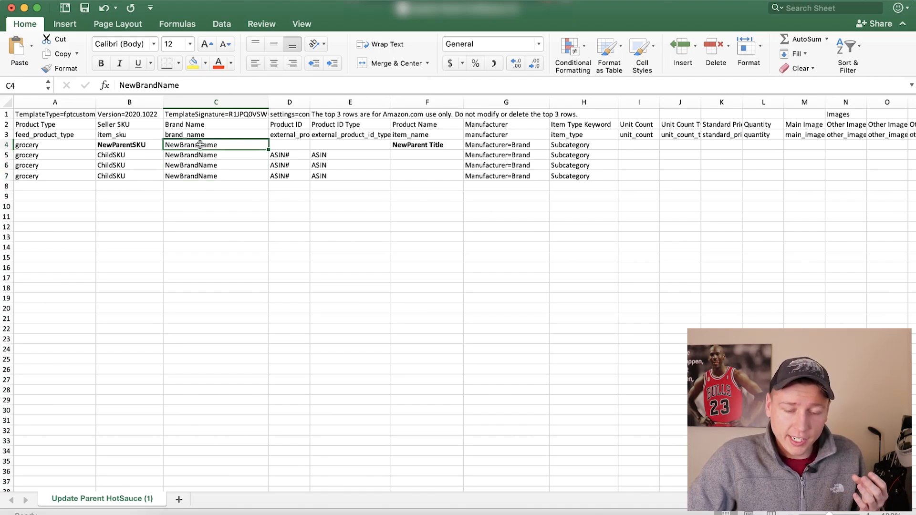
Step: Highlight the NewBrandName entries in rows 4 to 7 and the child rows' ASIN# entries in the Product ID column
left_click_drag(200, 144, 200, 174)
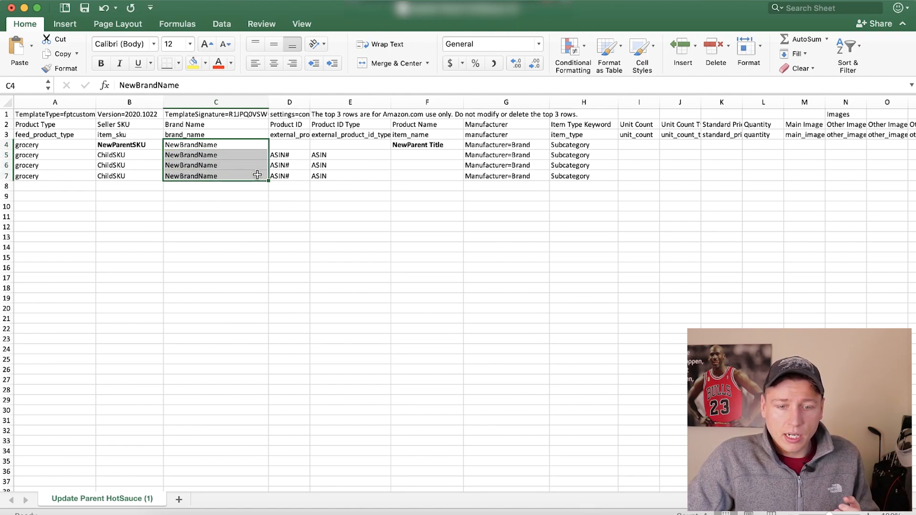
left_click_drag(286, 155, 286, 173)
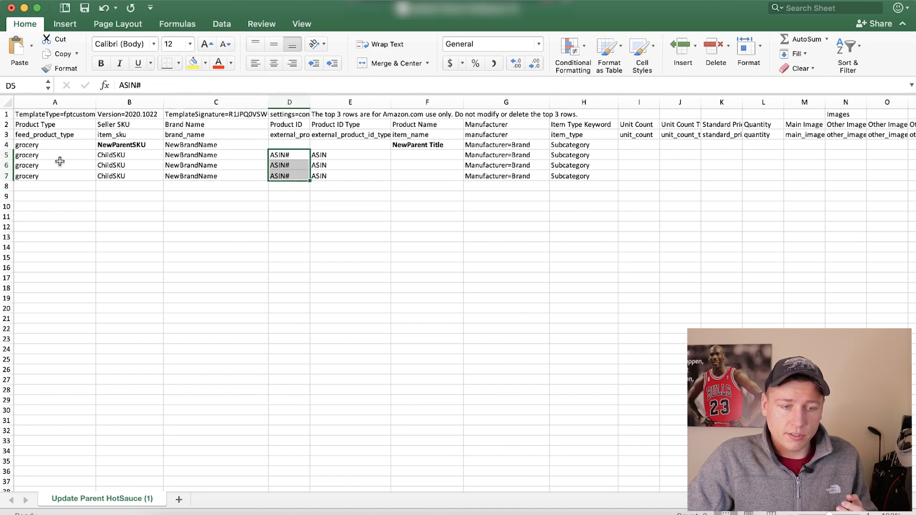
left_click(284, 145)
left_click(282, 156)
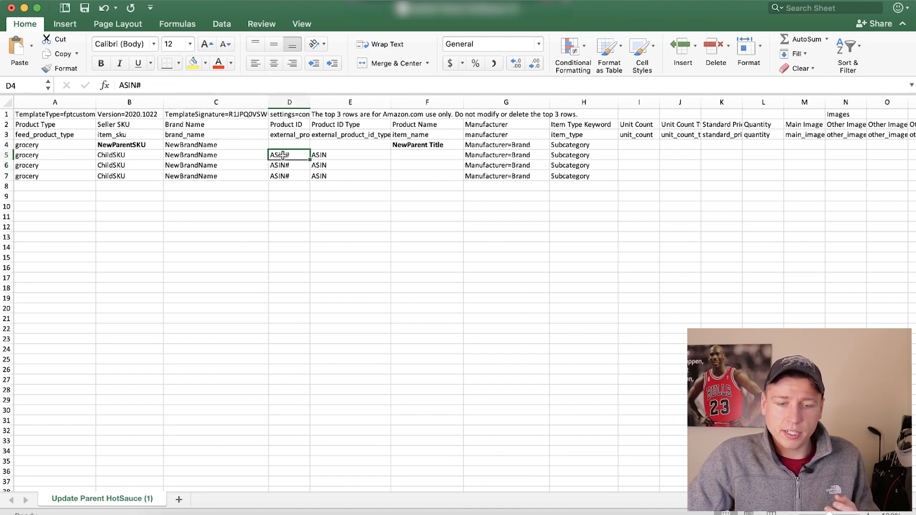
left_click_drag(283, 155, 283, 175)
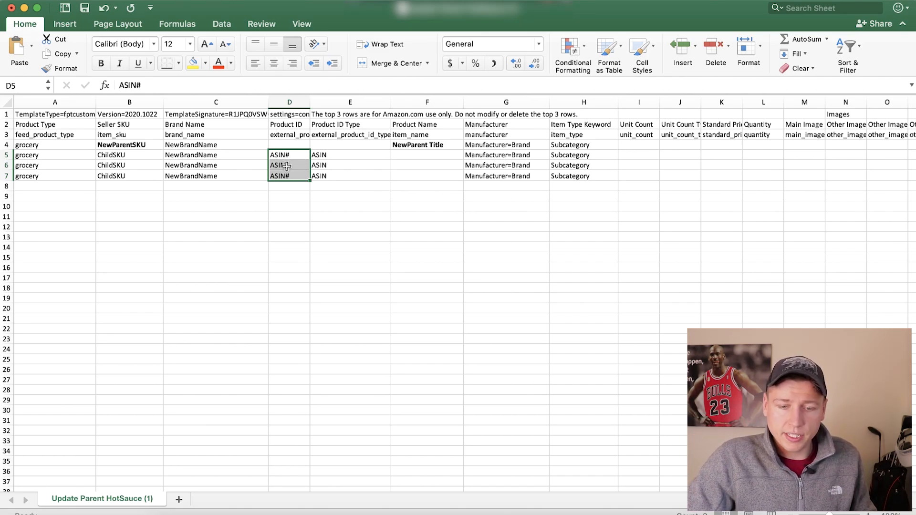
Step: Highlight the child rows' ASIN entries under Product ID Type and select the parent row's NewParent Title under Product Name
left_click(340, 154)
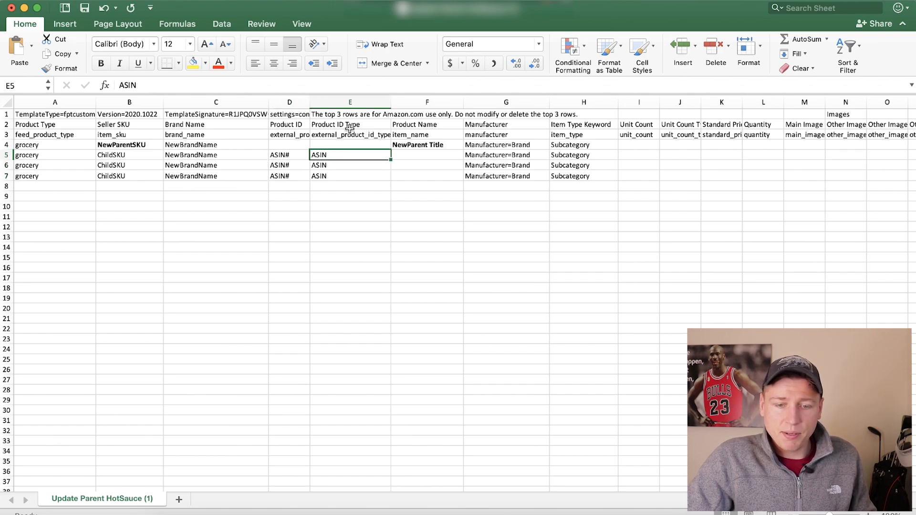
left_click_drag(336, 155, 335, 176)
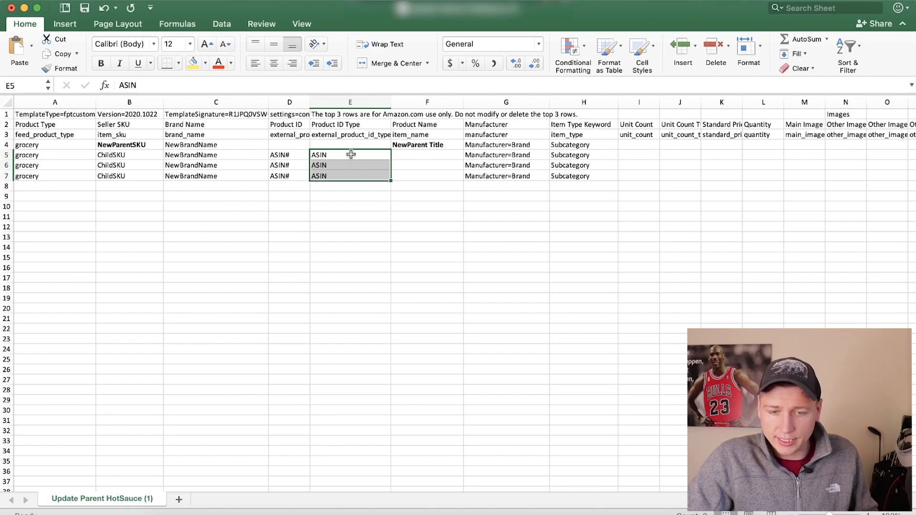
left_click(432, 178)
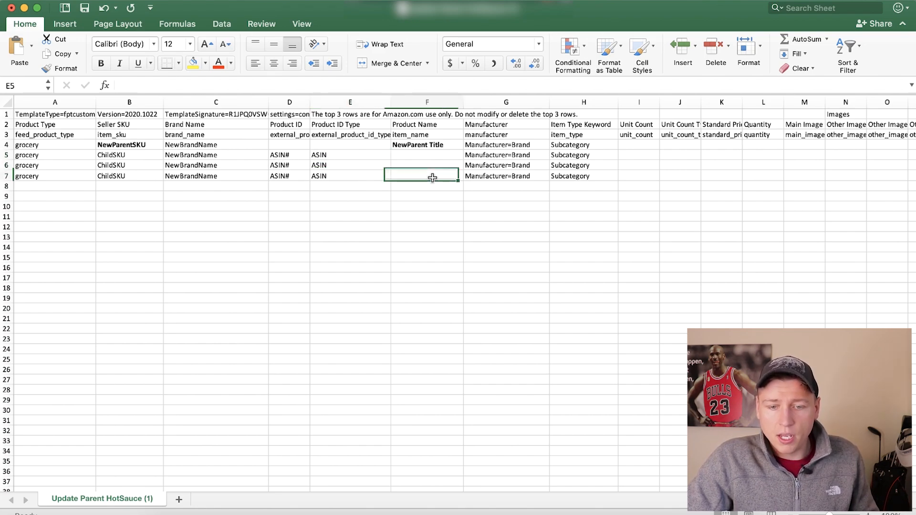
left_click(429, 146)
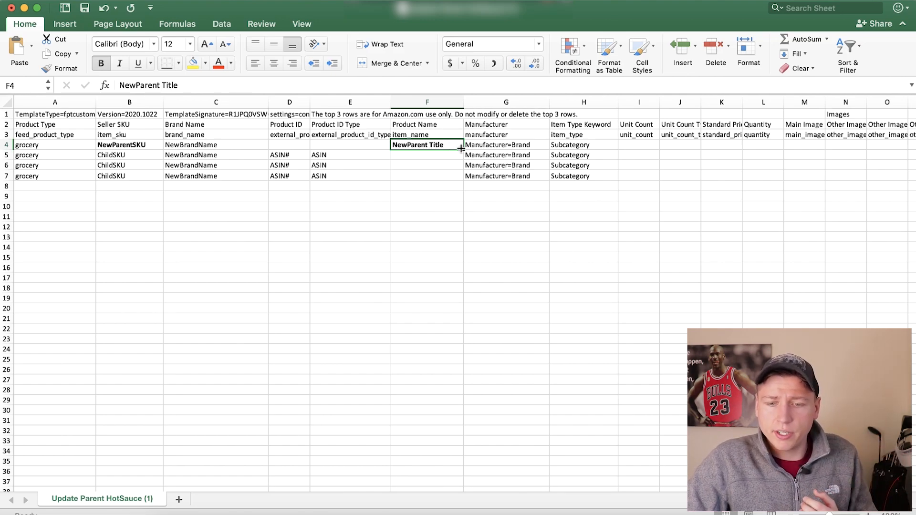
Step: Highlight the Manufacturer=Brand entries and the Subcategory entries under Item Type Keyword in rows 4 to 7
left_click(494, 134)
left_click_drag(494, 144, 493, 175)
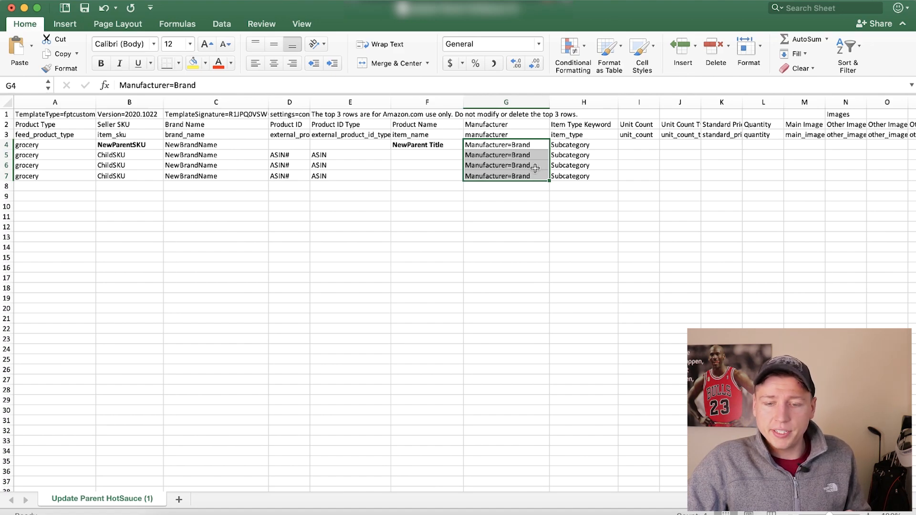
scroll(481, 162, "right", 1)
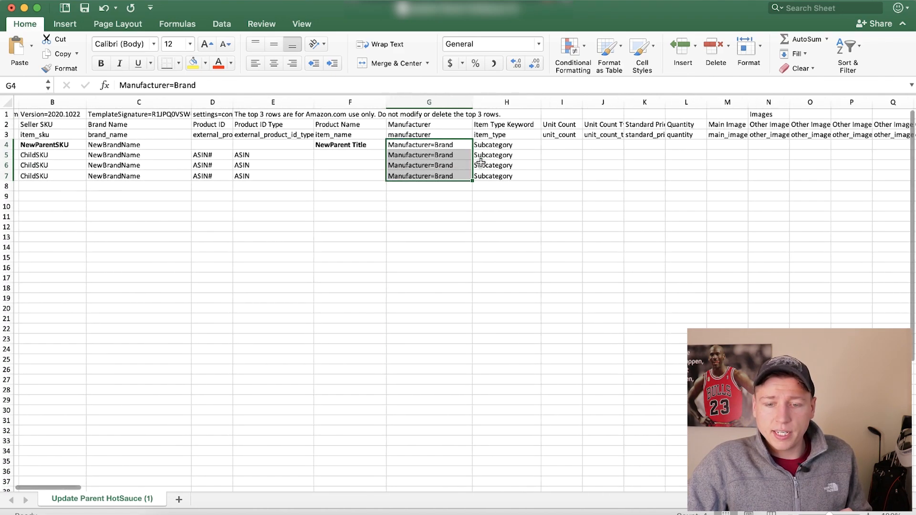
left_click(440, 165)
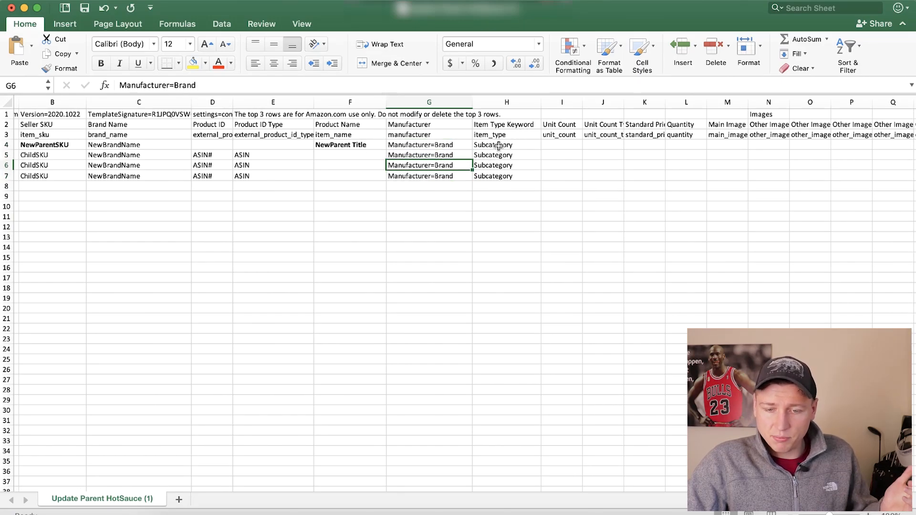
left_click_drag(497, 145, 498, 178)
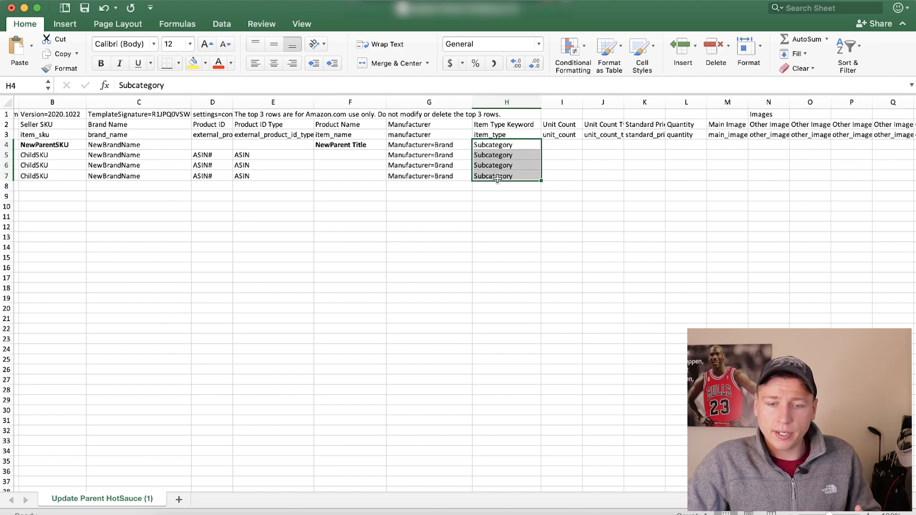
Step: Look up the item_type field's example and accepted values on the inventory template's Data Definitions sheet
scroll(419, 178, "left", 5)
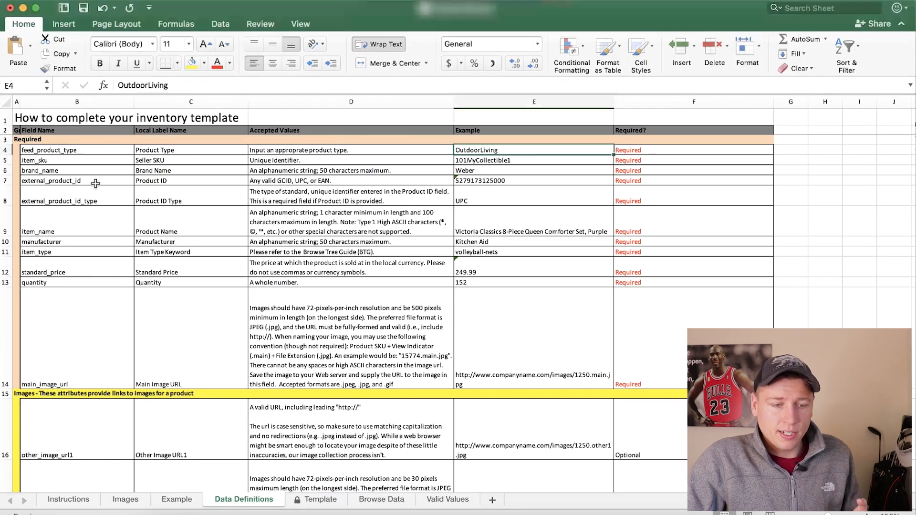
left_click(52, 252)
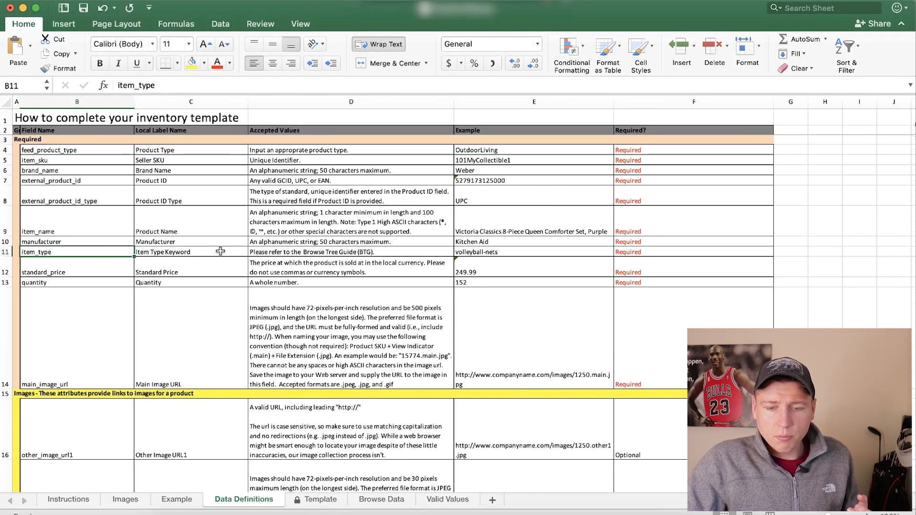
left_click(491, 253)
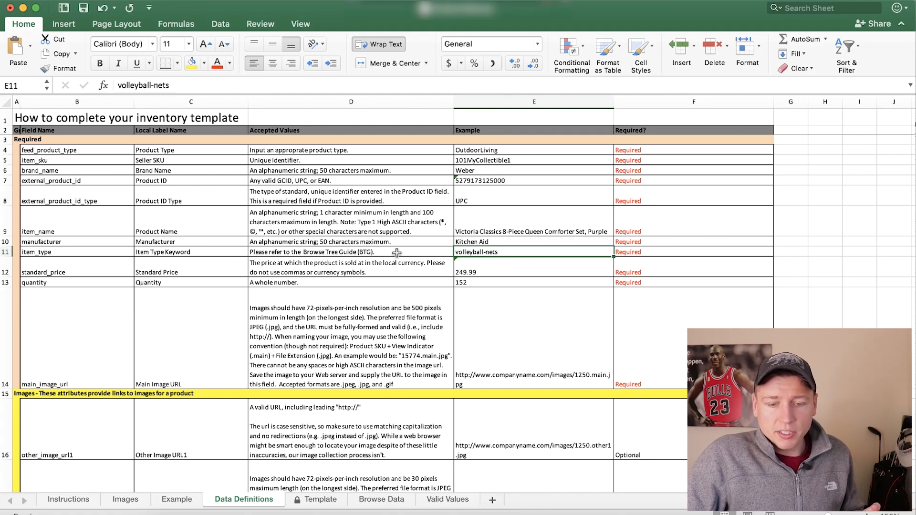
left_click(357, 252)
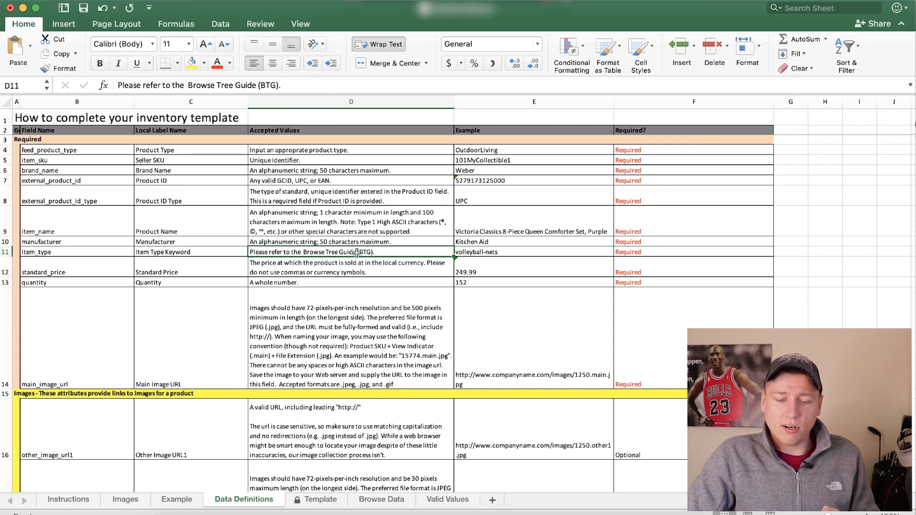
Step: Switch to Amazon Seller Central, search for "browse tree guide" and open the article on classifying products using Browse Tree Guides
key("super+Tab")
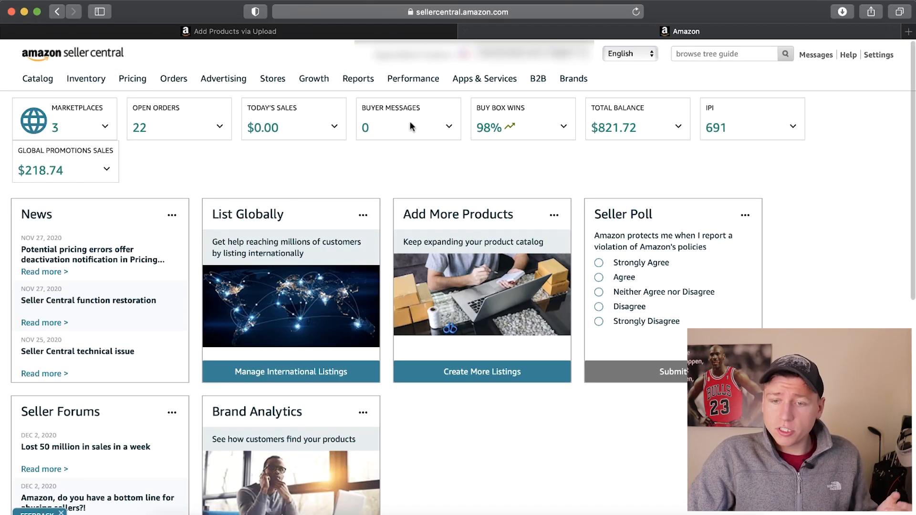
left_click(725, 55)
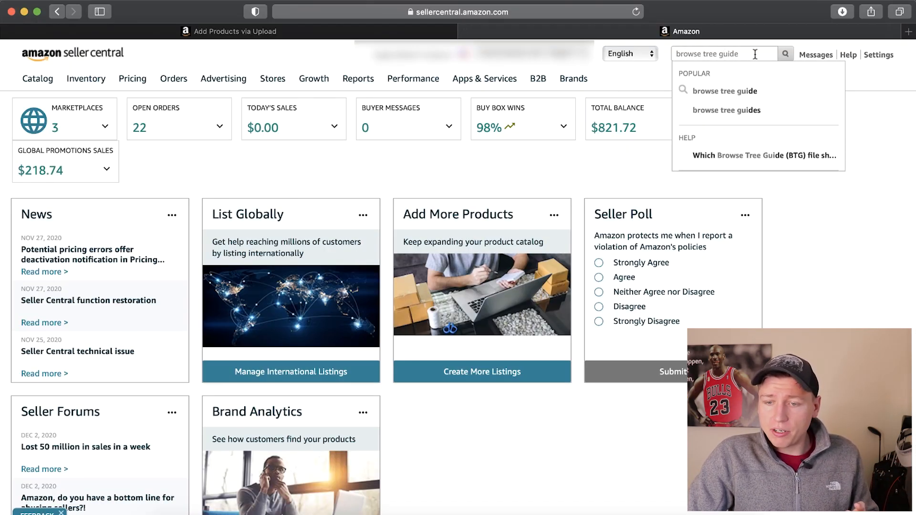
left_click(786, 56)
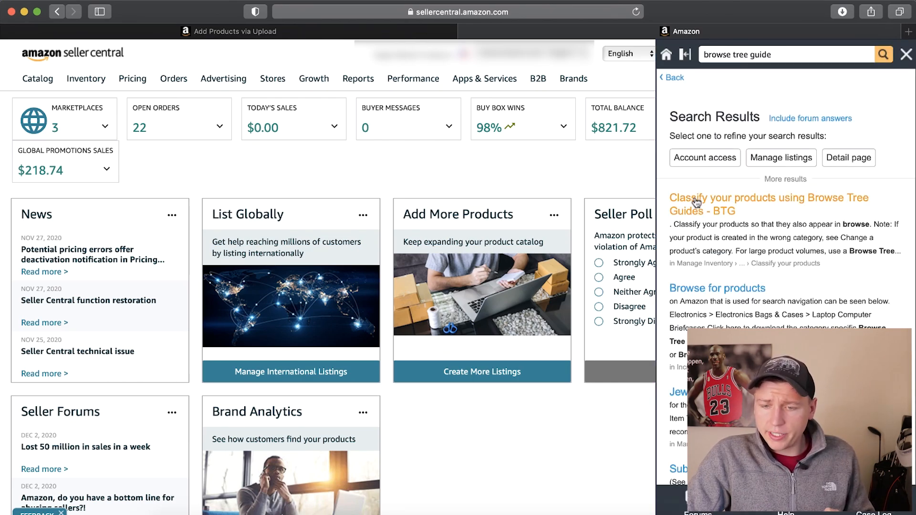
left_click(695, 207)
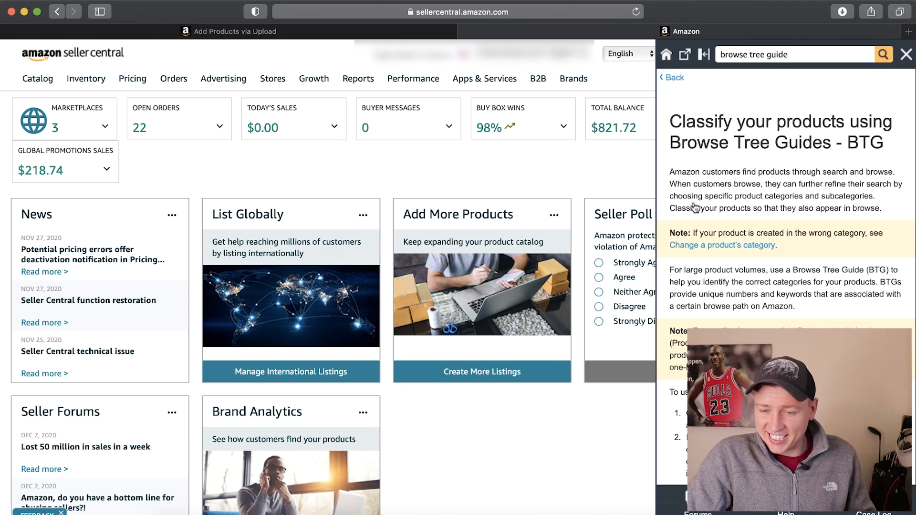
Step: Open the linked Inventory File Templates and BTG page and highlight the Browse Tree Guide (BTG) heading in its template table
scroll(754, 313, "down", 5)
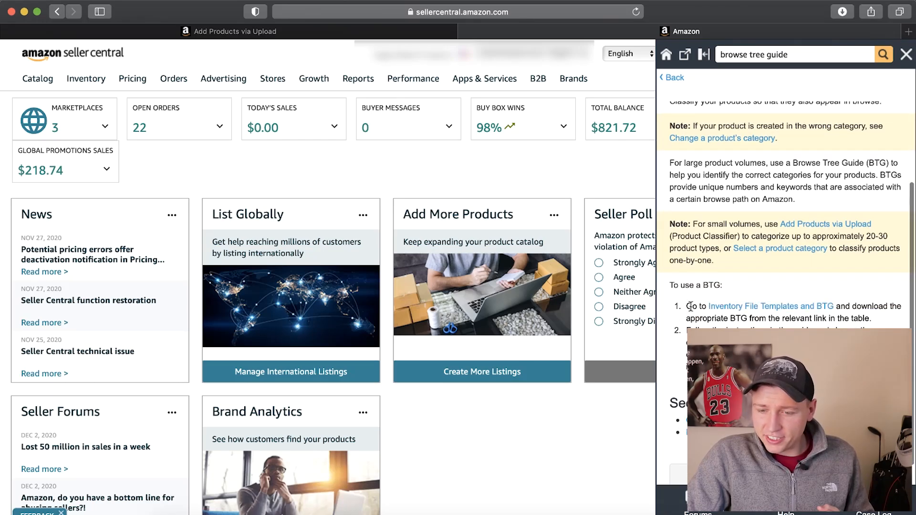
left_click(740, 308)
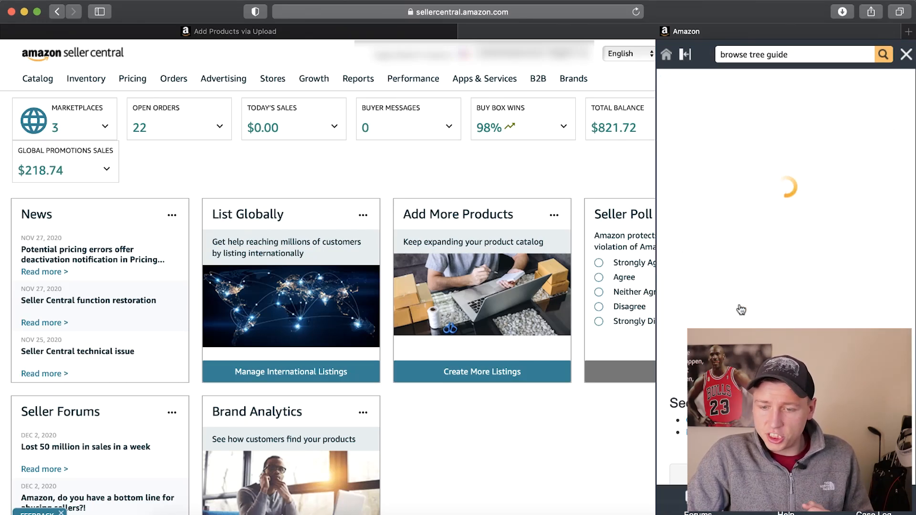
scroll(740, 304, "down", 5)
scroll(740, 304, "down", 3)
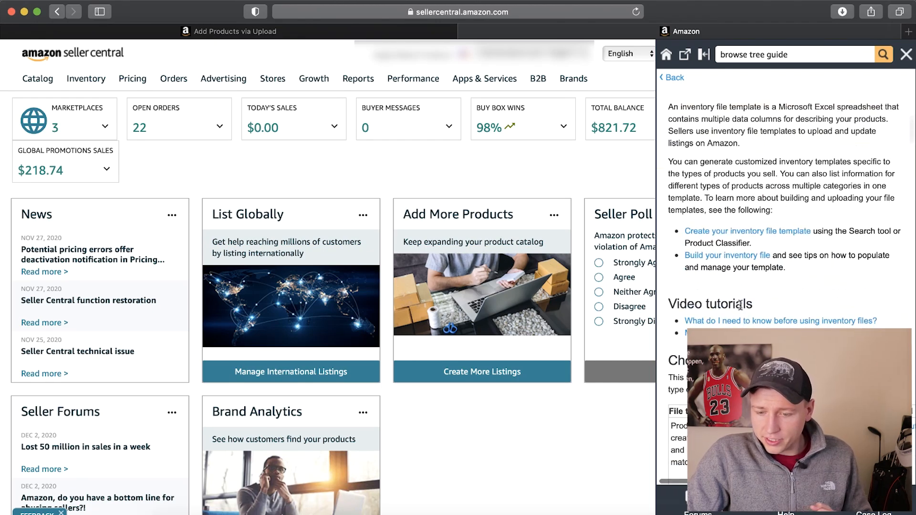
scroll(740, 305, "down", 3)
scroll(743, 311, "down", 3)
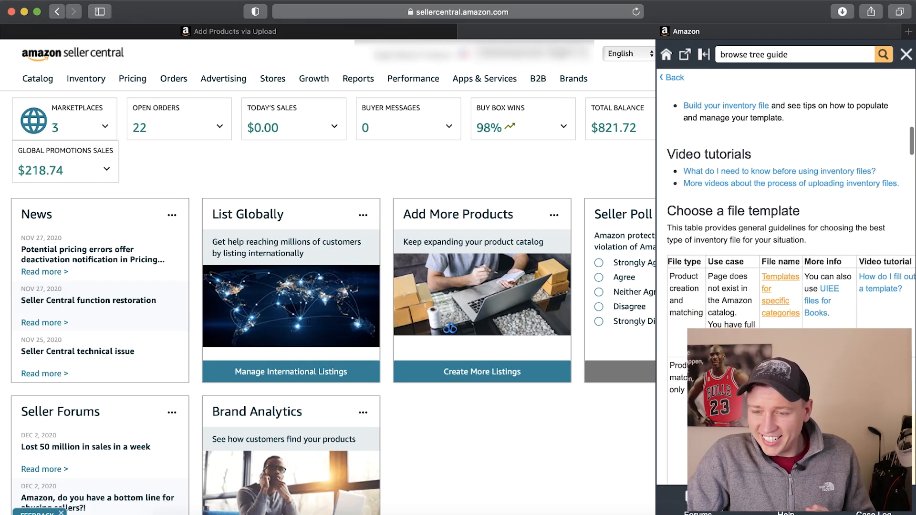
scroll(742, 305, "down", 10)
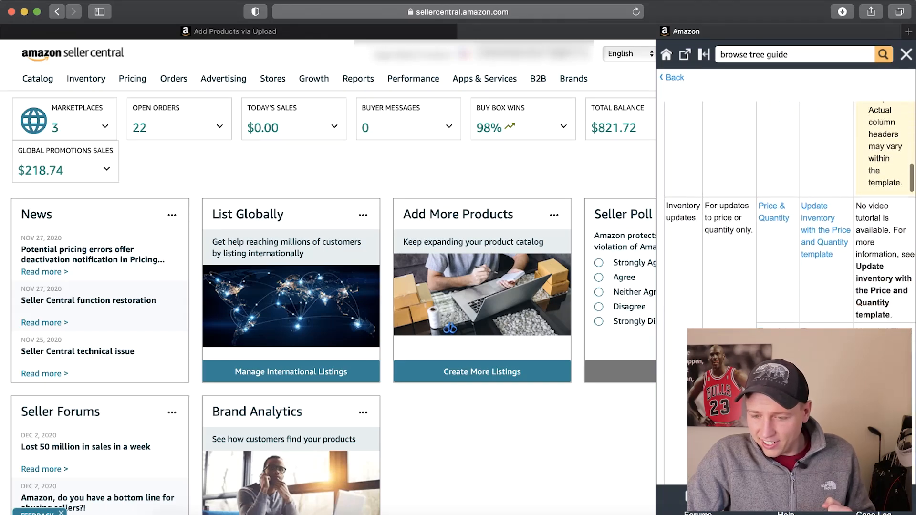
scroll(743, 305, "down", 15)
scroll(743, 305, "down", 15)
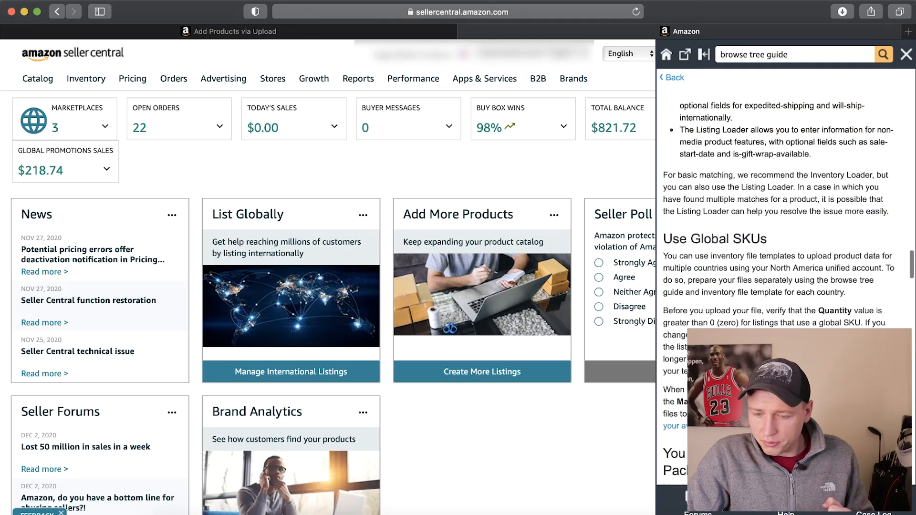
scroll(811, 215, "down", 1)
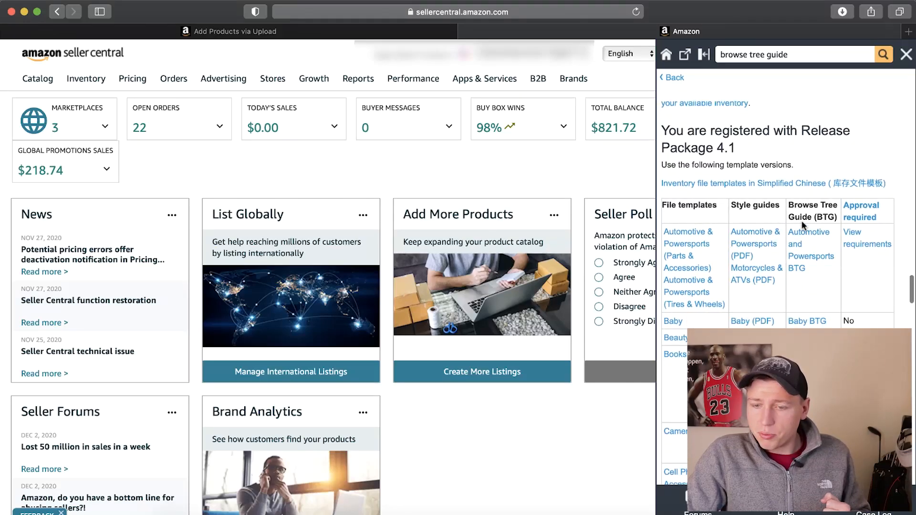
left_click_drag(788, 205, 838, 217)
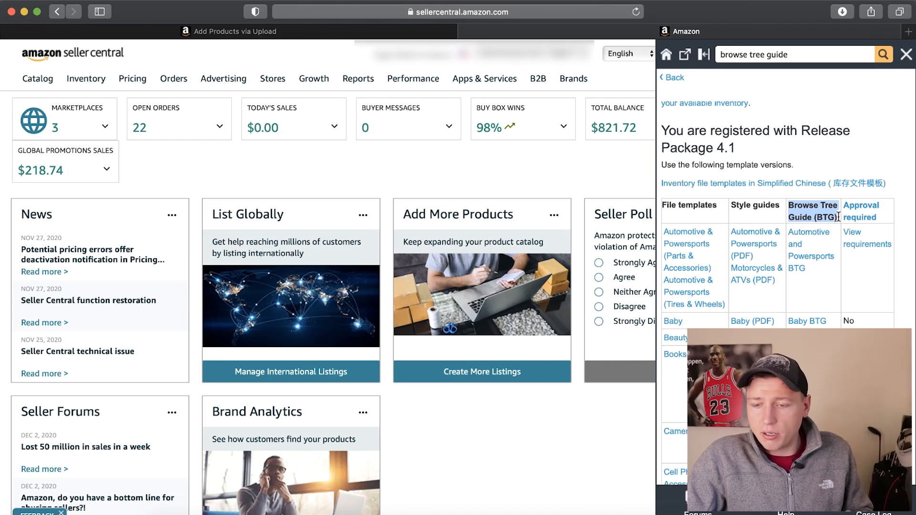
Step: Look through the category rows of the template table and open the Grocery & Gourmet Food BTG file
scroll(819, 269, "down", 1)
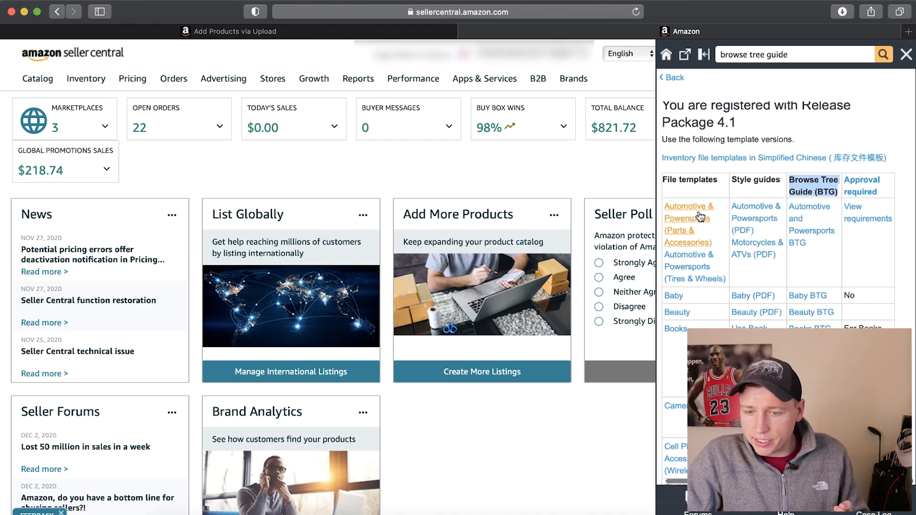
scroll(808, 246, "down", 10)
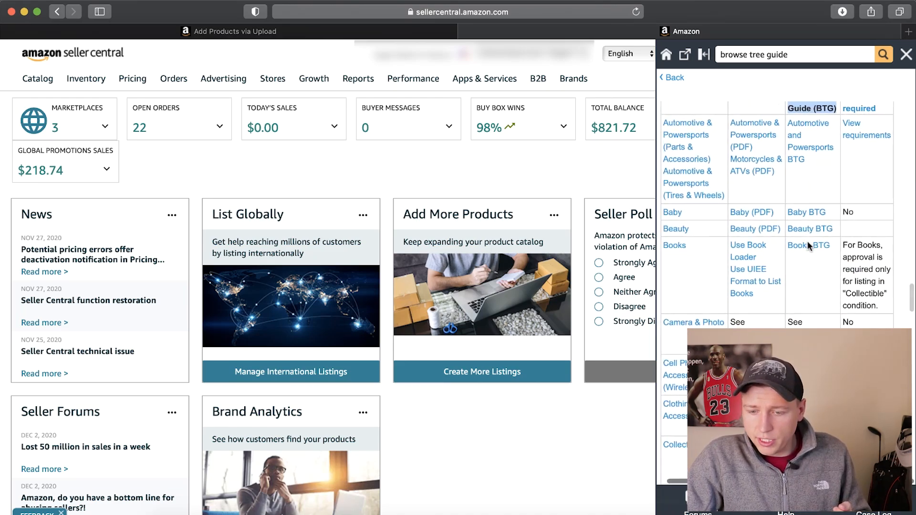
scroll(809, 245, "down", 10)
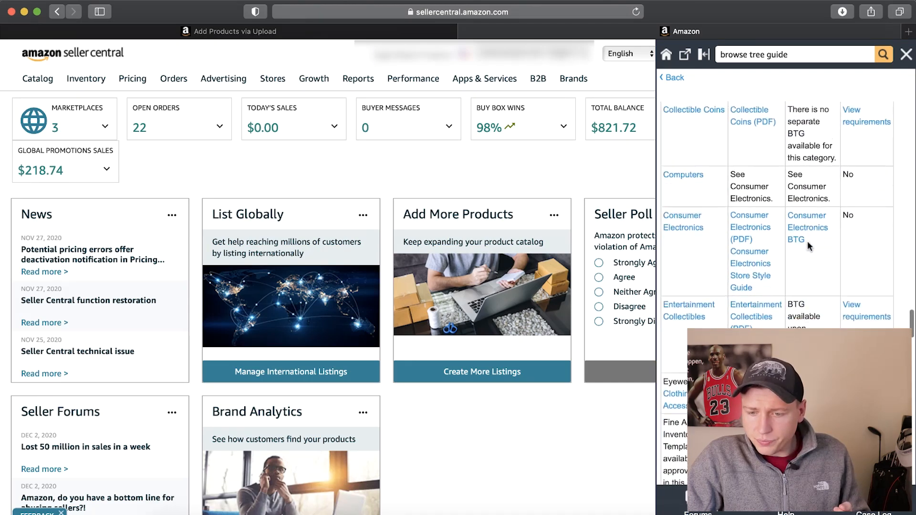
scroll(807, 243, "down", 4)
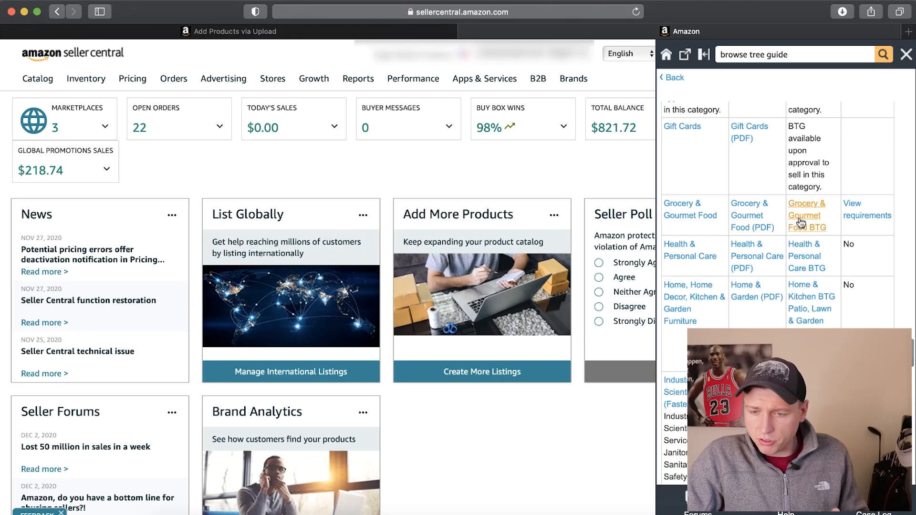
scroll(816, 248, "down", 1)
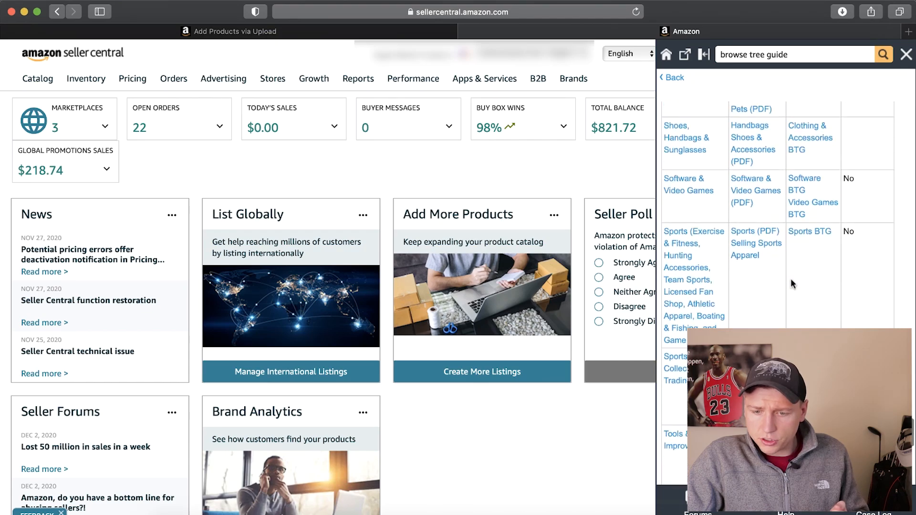
scroll(791, 283, "down", 5)
scroll(792, 277, "up", 10)
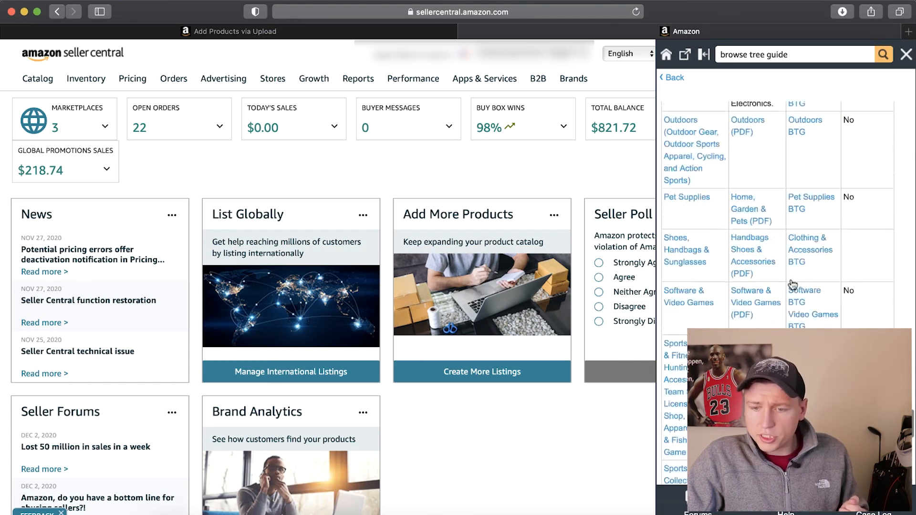
scroll(798, 251, "up", 5)
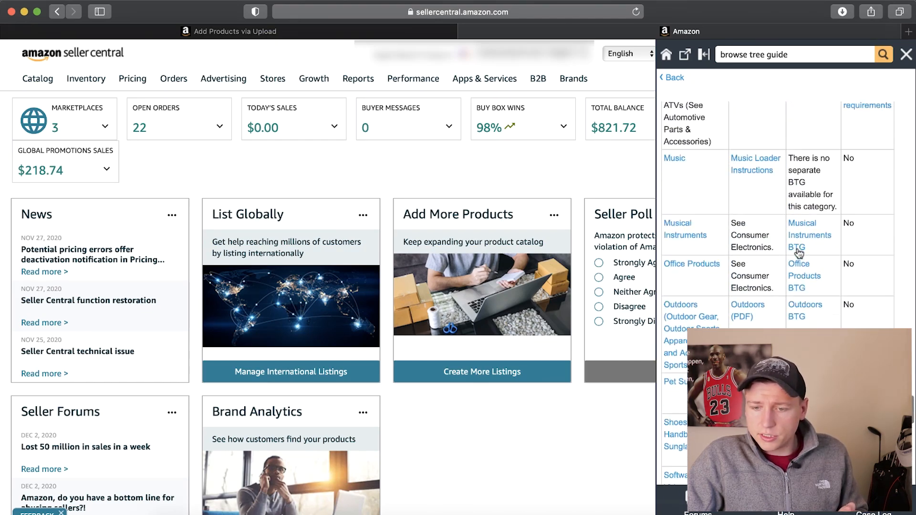
scroll(800, 253, "down", 4)
scroll(800, 253, "up", 10)
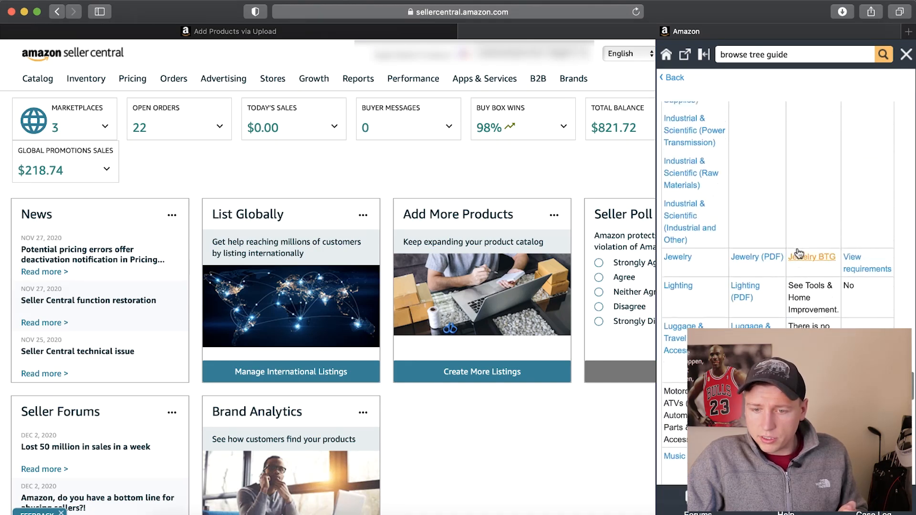
scroll(798, 253, "up", 5)
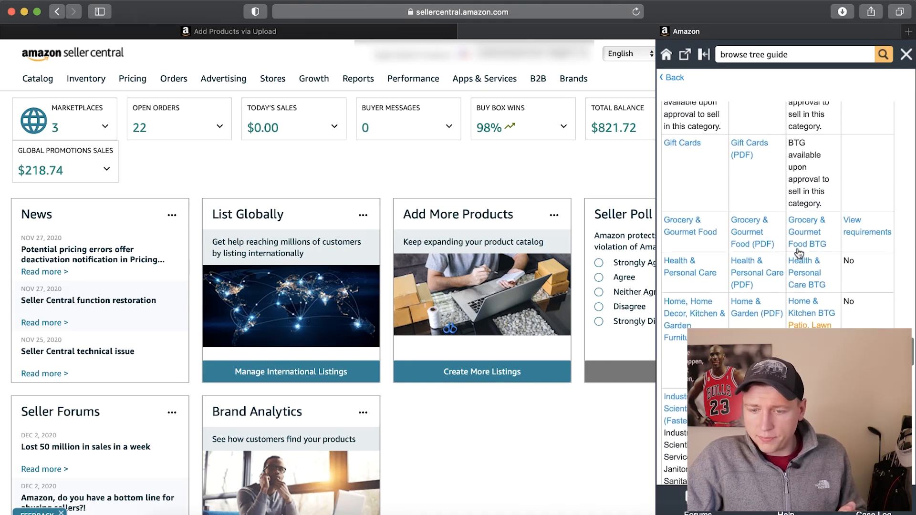
left_click(808, 238)
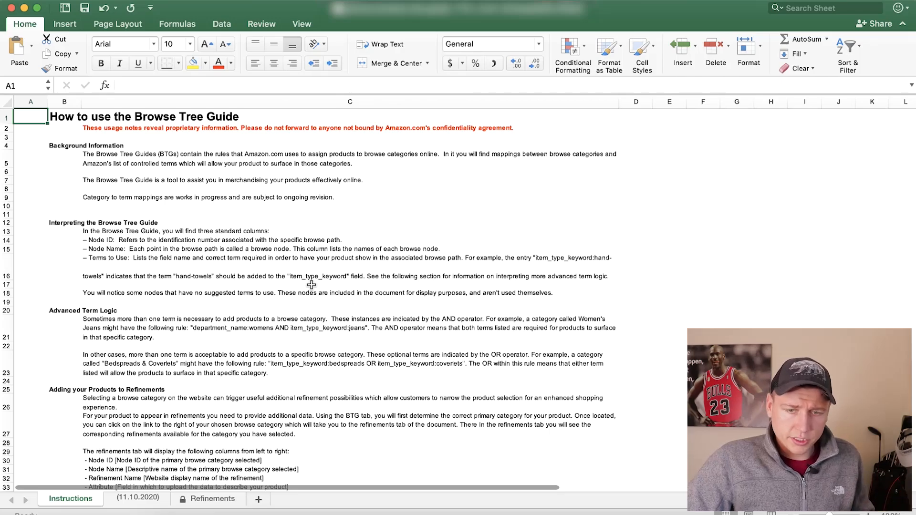
Step: Show the guide's (11.10.2020) sheet and highlight the Grocery & Gourmet Food node paths for baby foods and bottled beverages
left_click(137, 499)
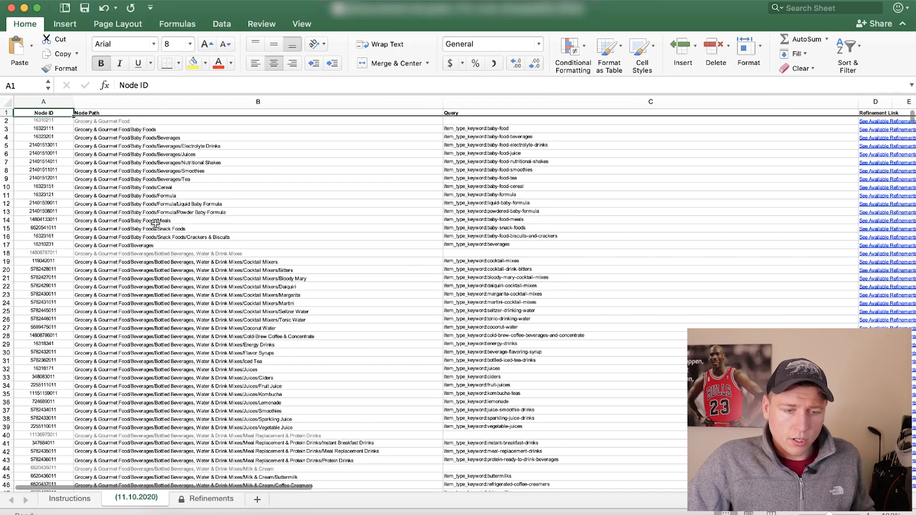
left_click_drag(155, 129, 150, 269)
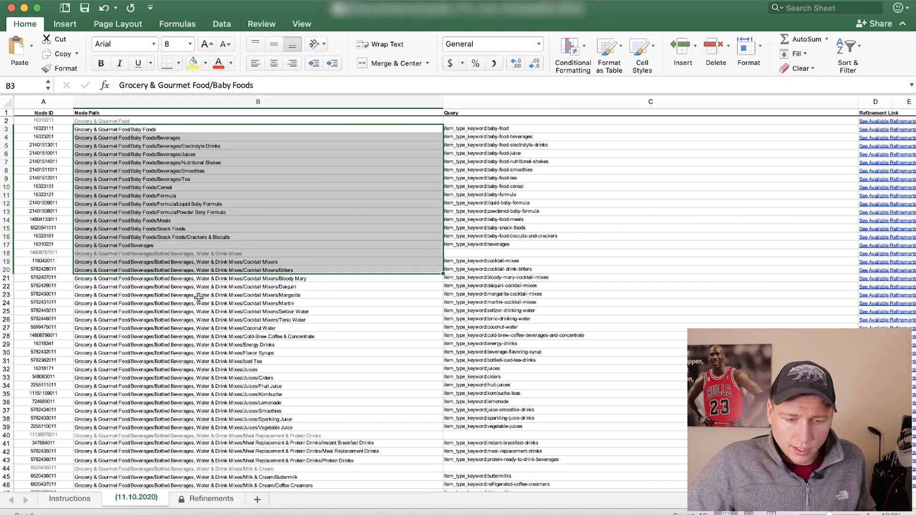
left_click(199, 336)
scroll(193, 334, "down", 3)
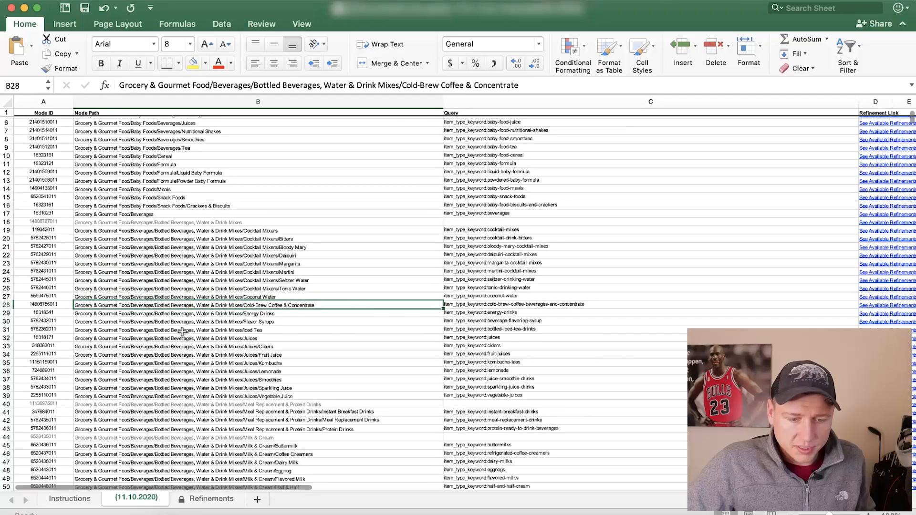
left_click(164, 347)
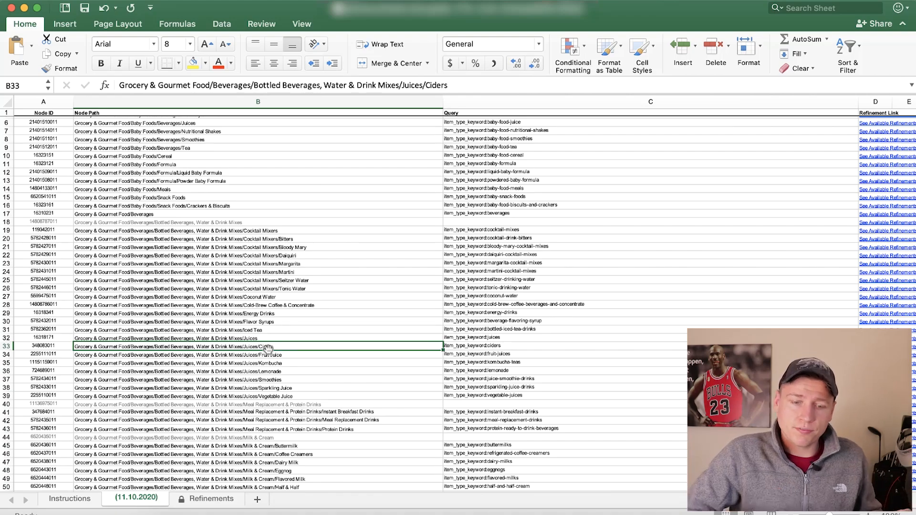
left_click_drag(266, 231, 262, 488)
left_click(243, 354)
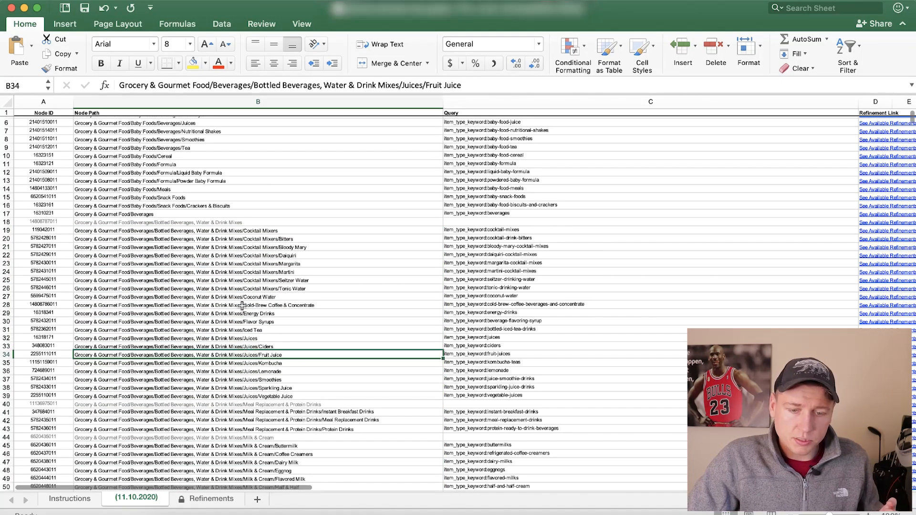
Step: Look up the item_type_keyword query for the Juices/Ciders node path in row 33
left_click(293, 346)
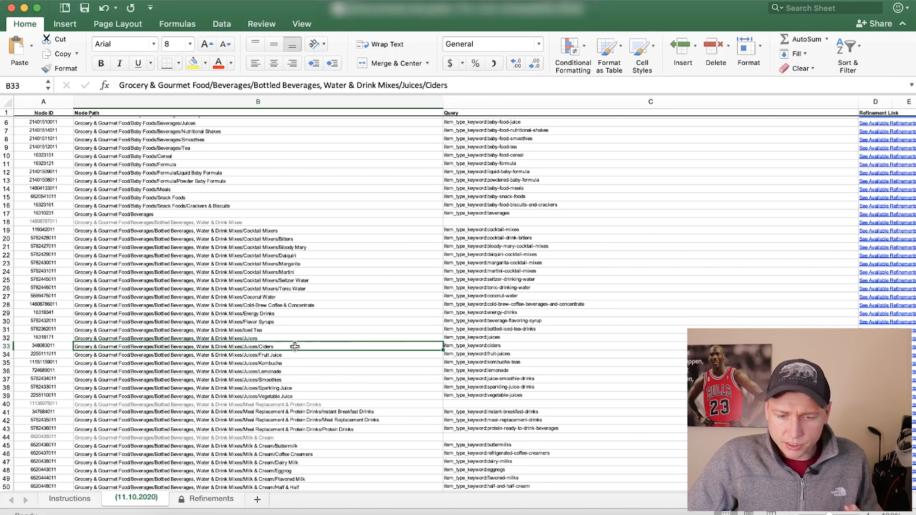
key("Right")
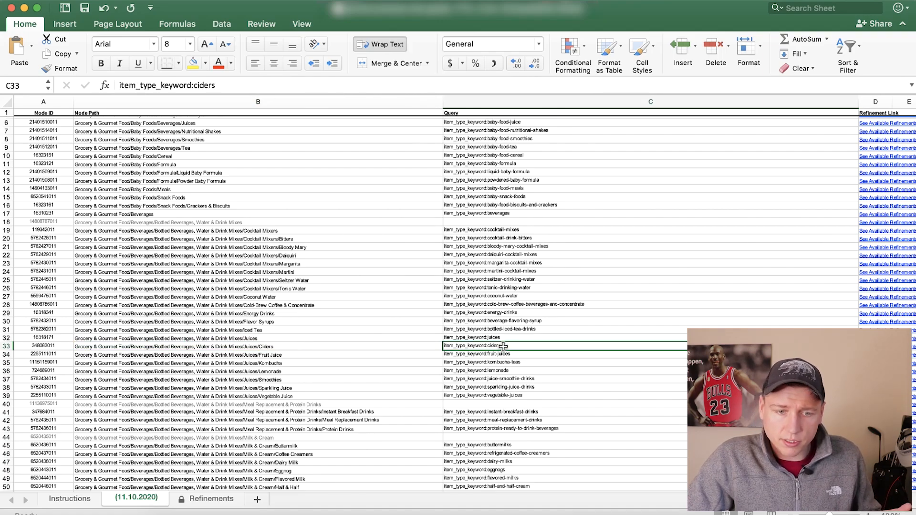
key("Right")
Step: Show the Template sheet in the inventory template workbook and return to the Update Parent HotSauce (1) sheet
left_click(457, 319)
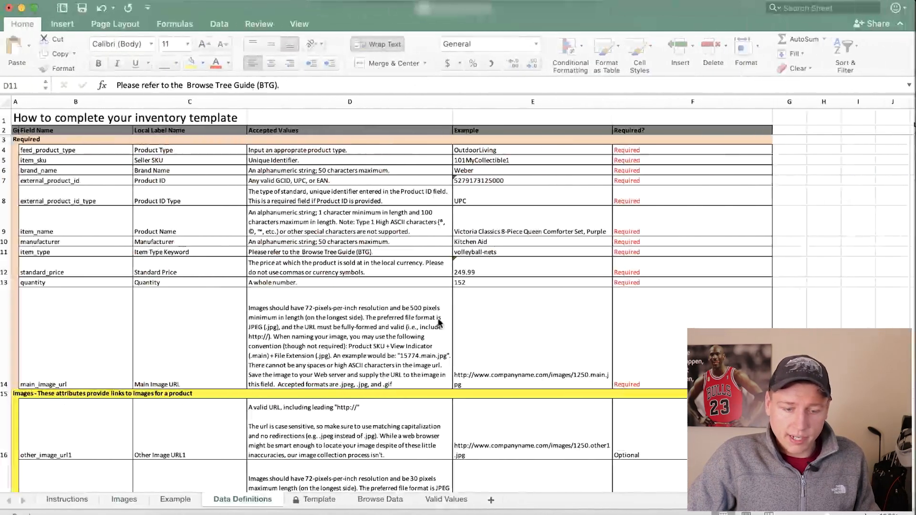
left_click(312, 502)
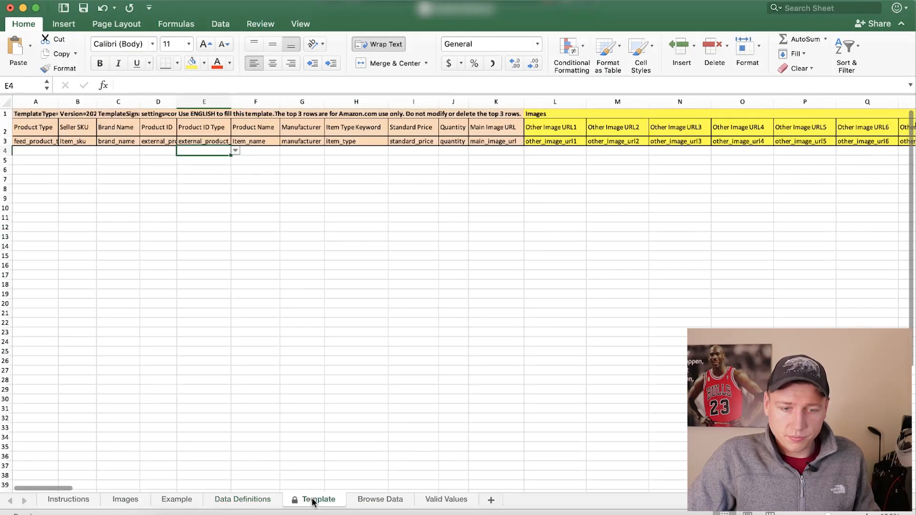
key("ctrl+Up")
left_click(262, 257)
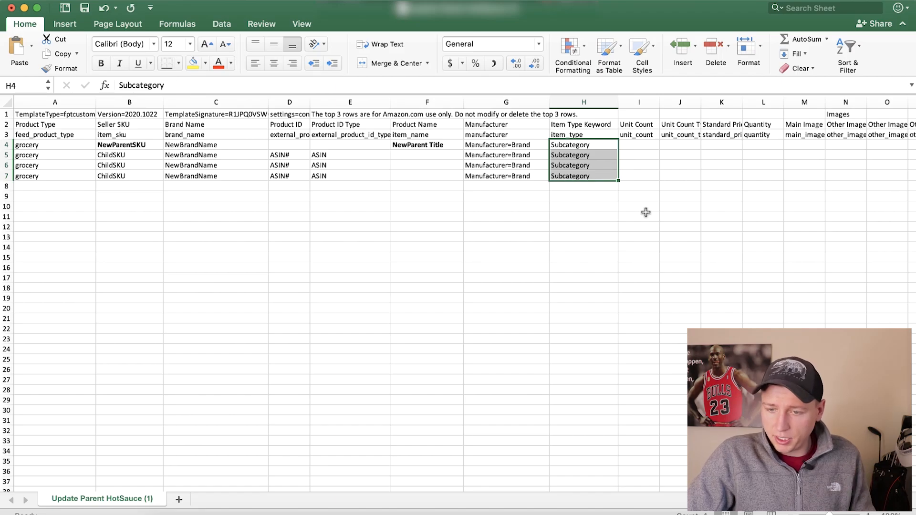
Step: Highlight the Parent entry in row 4 and each child entry in rows 5 to 7 under Parentage
scroll(646, 213, "right", 10)
scroll(646, 213, "right", 6)
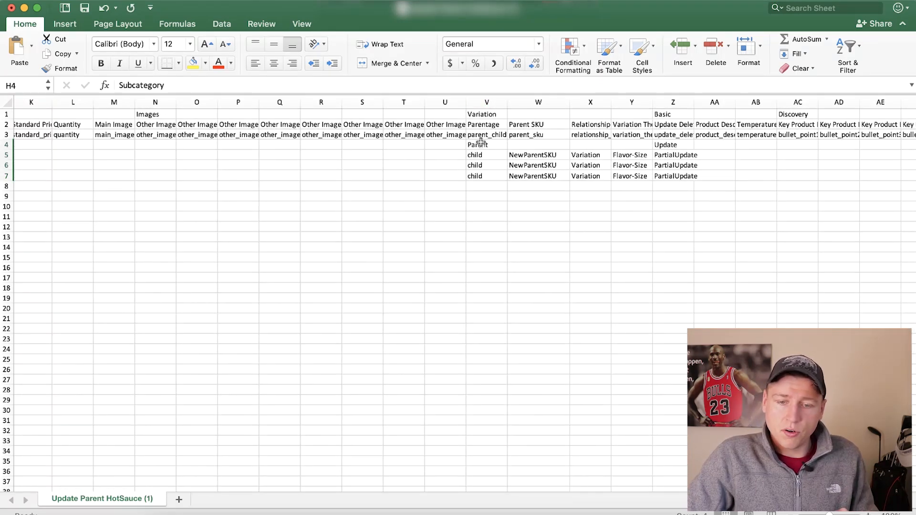
left_click(484, 144)
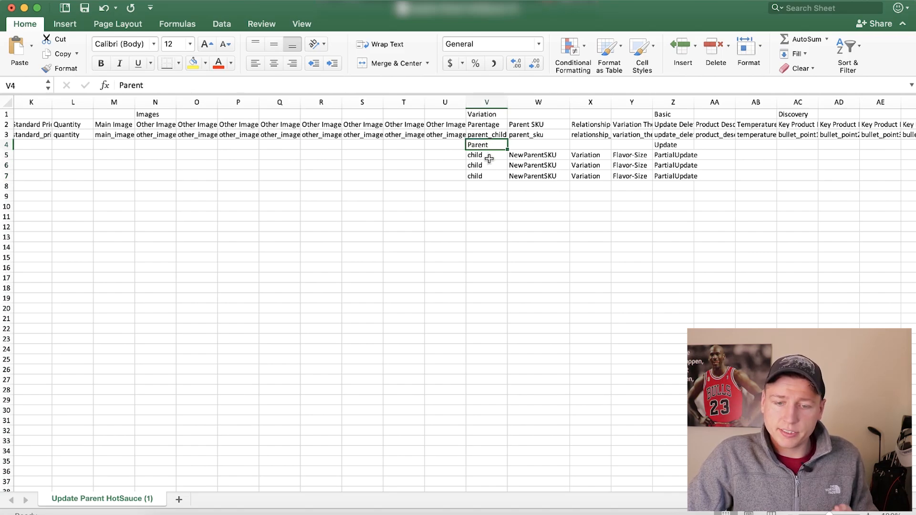
left_click(489, 156)
left_click(490, 165)
left_click(485, 175)
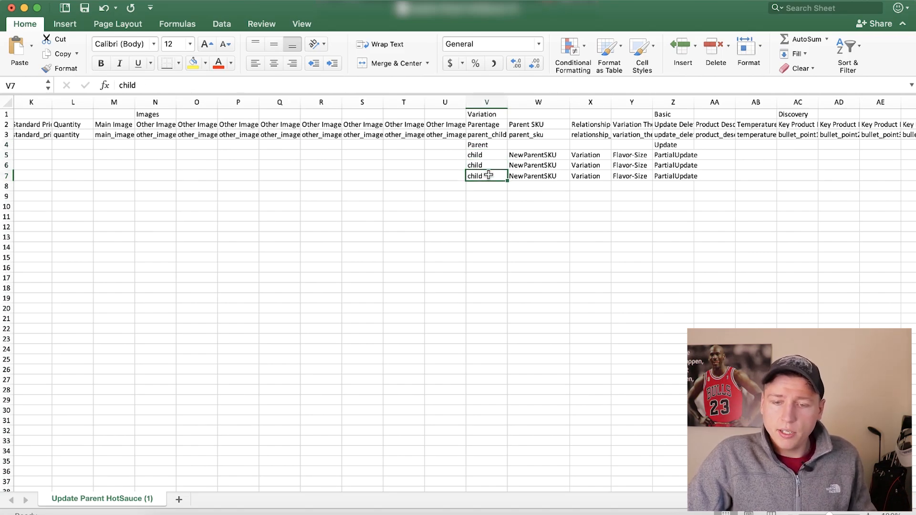
Step: Check the first child's Parent SKU against the Seller SKU column and highlight the Variation relationship entries in rows 5 to 7
left_click(535, 156)
scroll(534, 163, "left", 10)
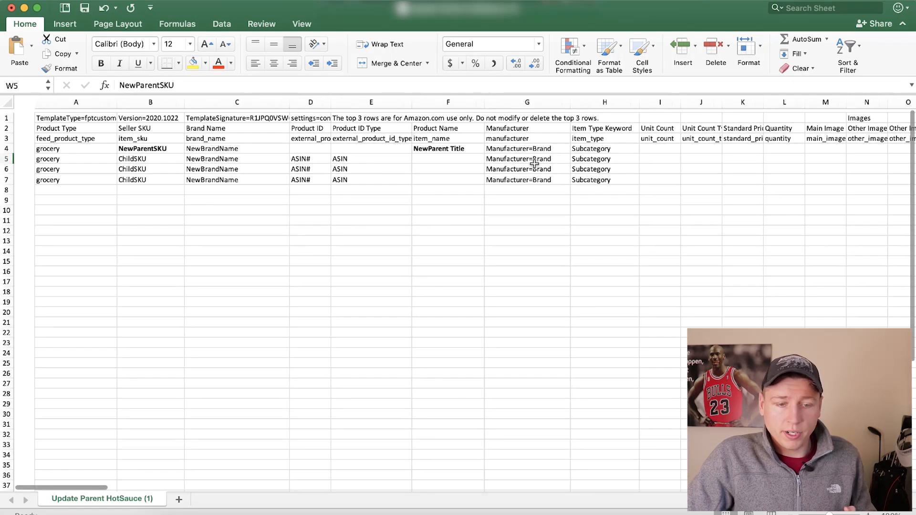
scroll(214, 175, "right", 6)
scroll(214, 175, "right", 5)
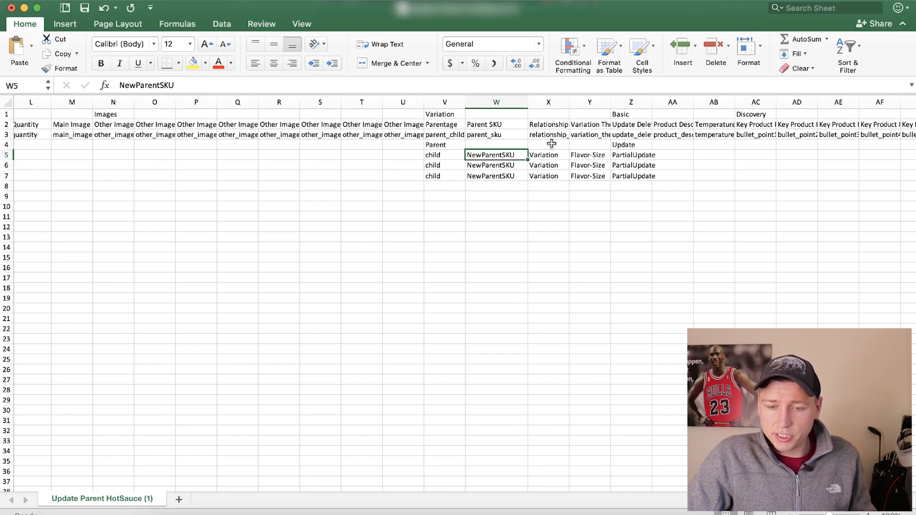
left_click_drag(549, 154, 548, 178)
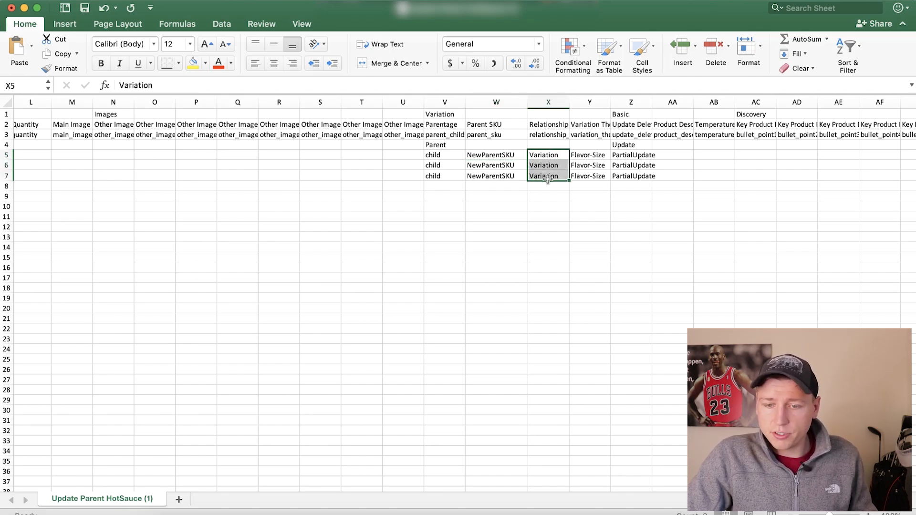
Step: Widen the Variation Theme column to fit its heading and highlight the Flavor-Size entries in rows 5 to 7
left_click(591, 125)
left_click_drag(608, 102, 632, 102)
scroll(642, 213, "right", 3)
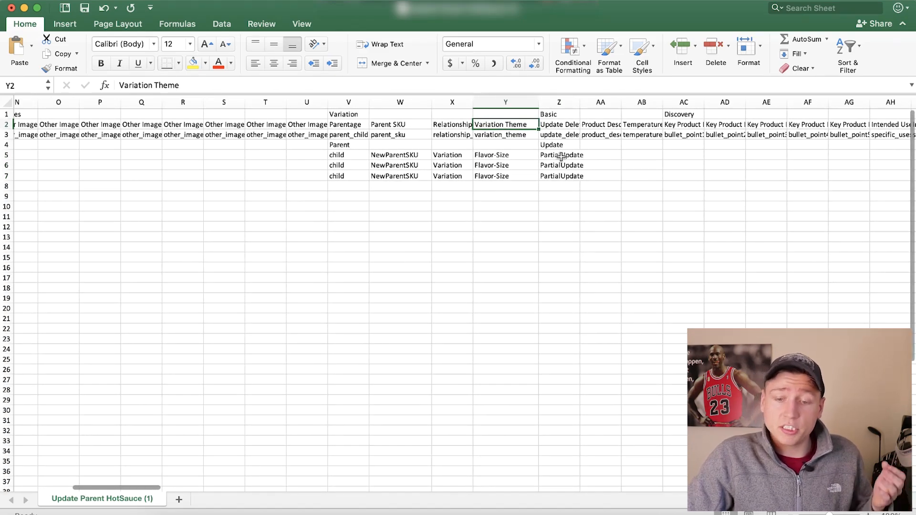
left_click_drag(506, 155, 508, 170)
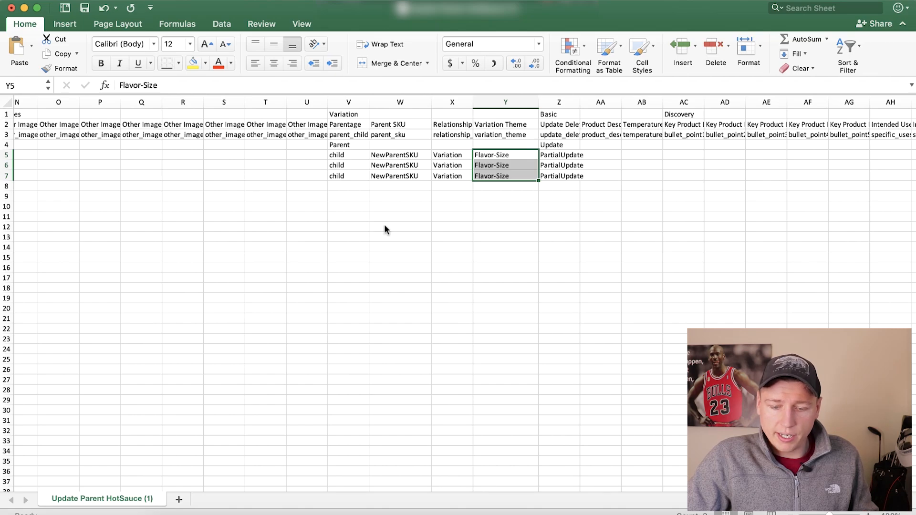
key("super+grave")
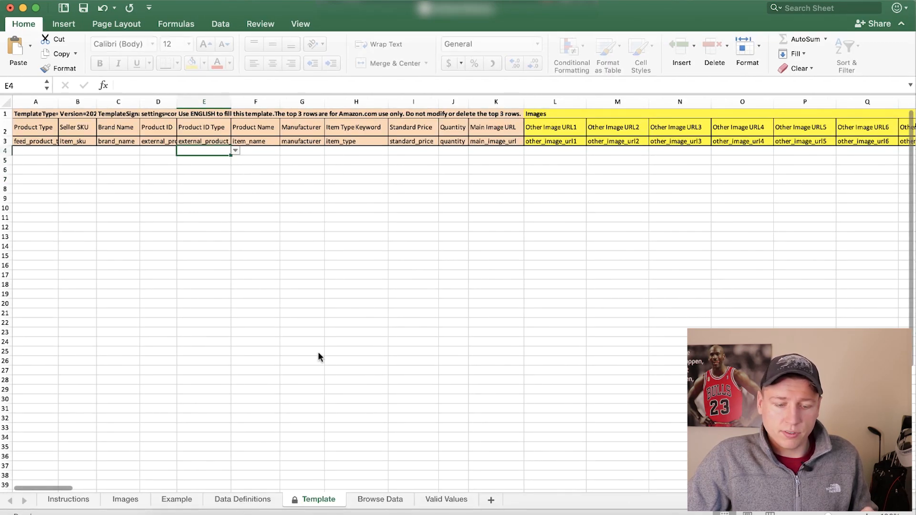
key("ctrl+Page_Up")
key("super+grave")
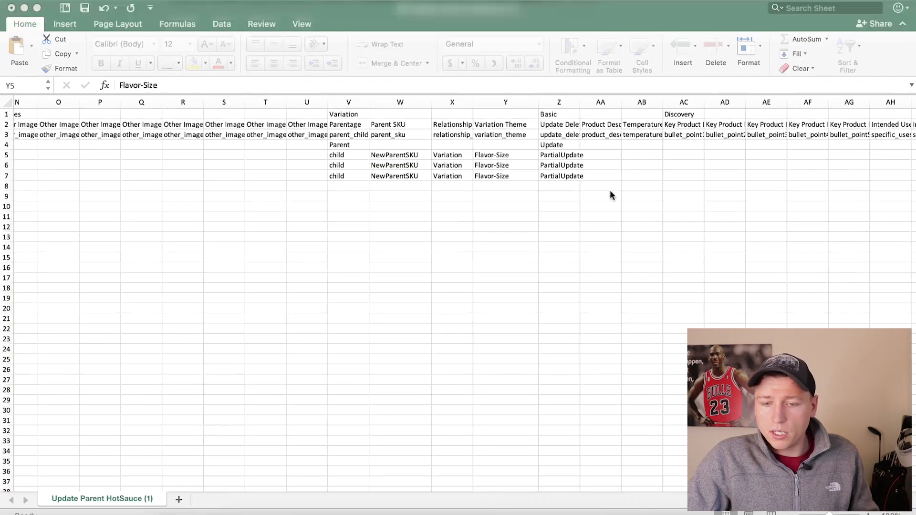
Step: Widen the Update Delete column and highlight the parent's Update entry and the children's PartialUpdate entries in rows 5 to 7
left_click_drag(580, 101, 624, 101)
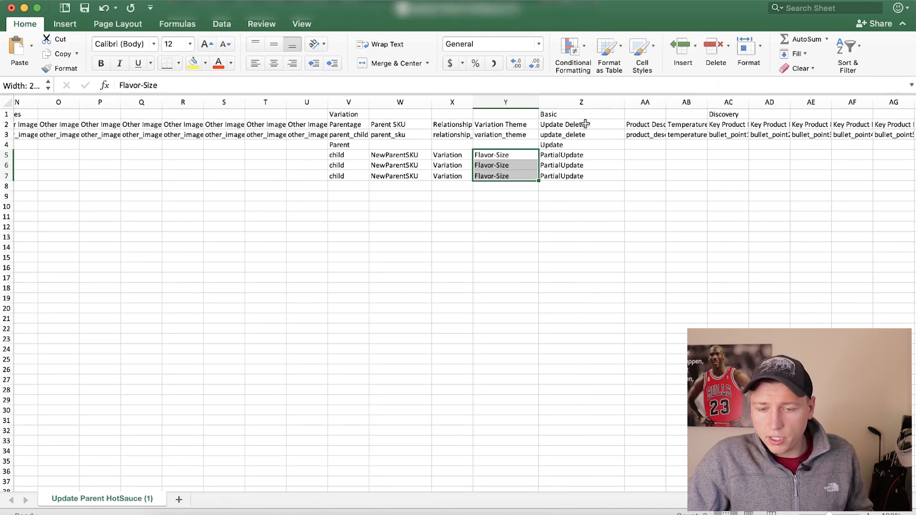
left_click(575, 146)
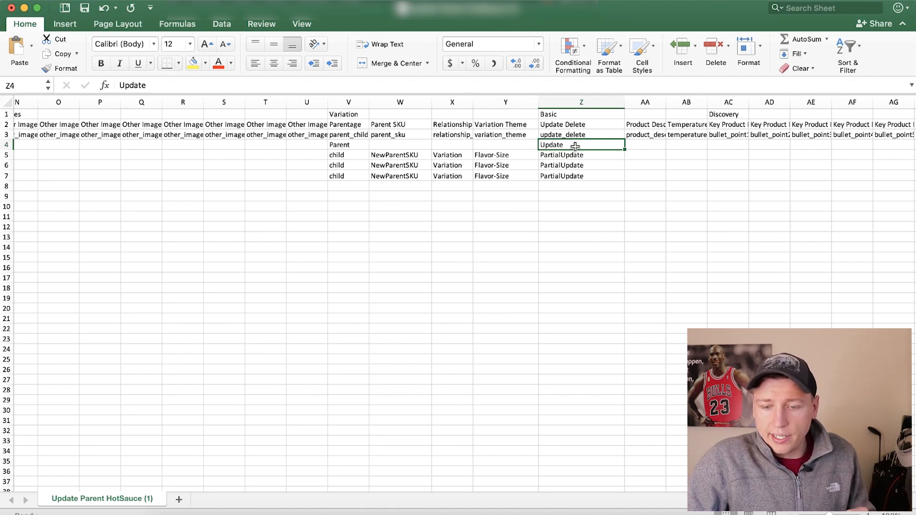
left_click_drag(572, 153, 572, 176)
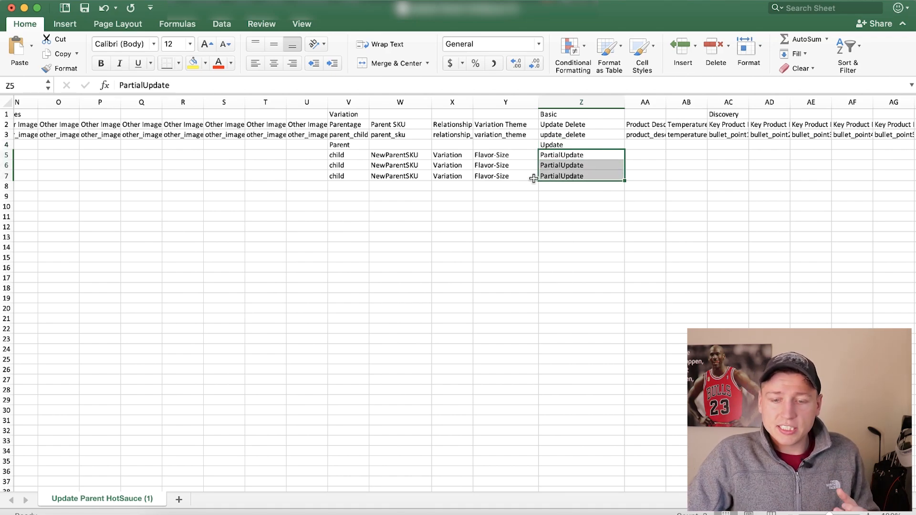
scroll(484, 172, "left", 5)
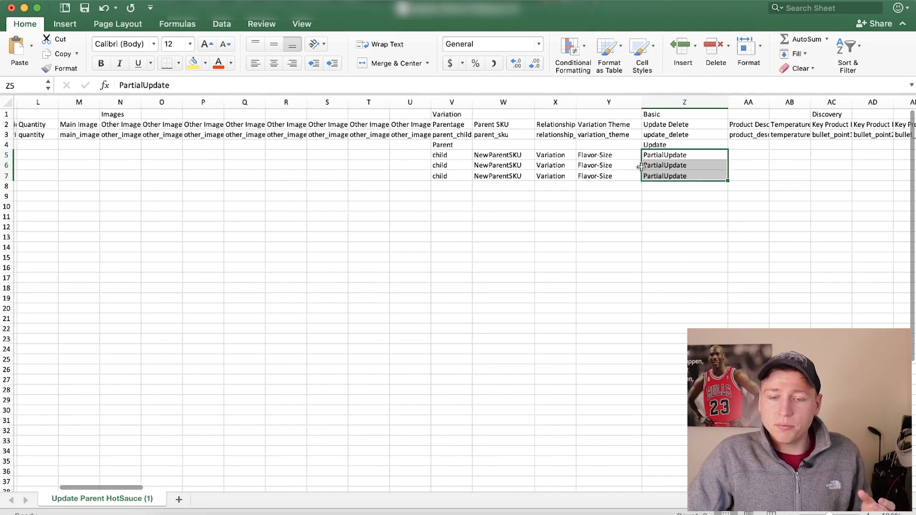
scroll(333, 180, "left", 3)
scroll(345, 168, "left", 5)
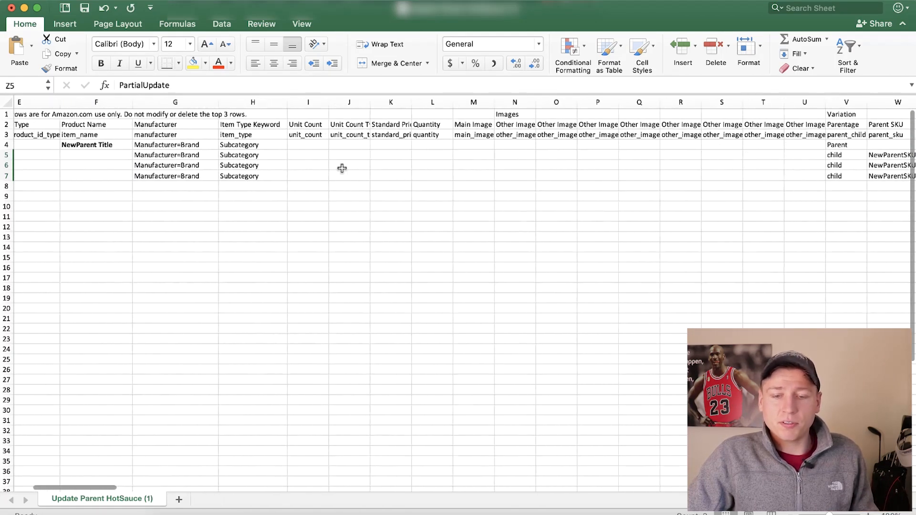
Step: Highlight the children's blank cells in rows 5 to 7 from Unit Count through the Other Image columns, and from Product Description through Search Terms
left_click_drag(308, 154, 786, 184)
scroll(784, 181, "right", 3)
scroll(784, 181, "right", 10)
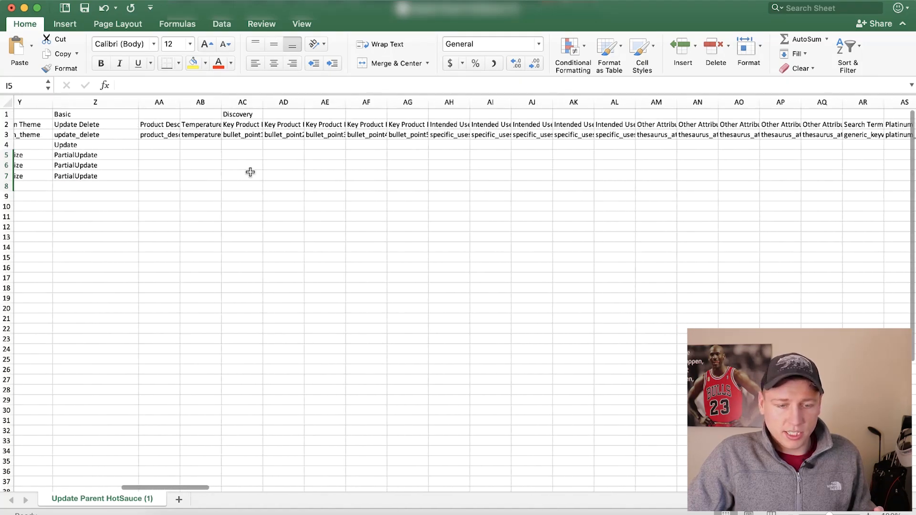
left_click_drag(142, 156, 854, 175)
scroll(766, 199, "right", 10)
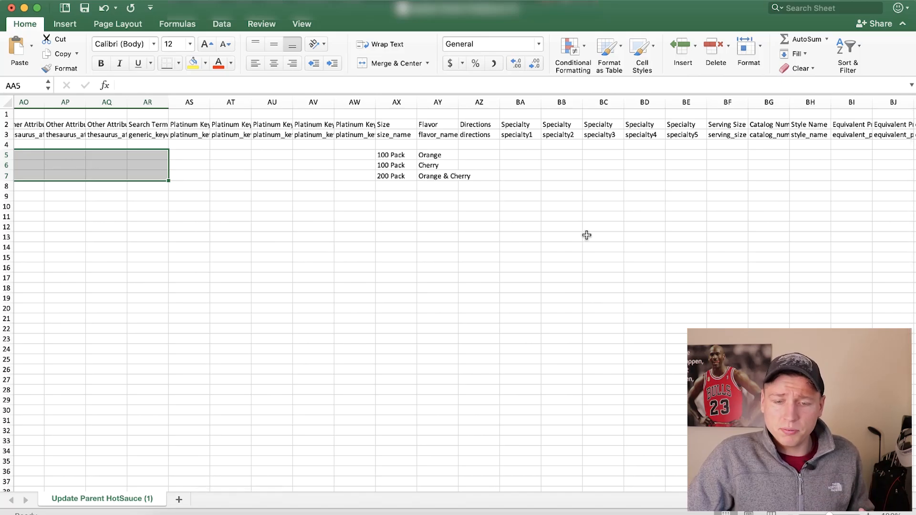
Step: Highlight the children's PartialUpdate entries in rows 5 to 7, and check the Product Name heading against their blank cells below it
scroll(387, 192, "left", 10)
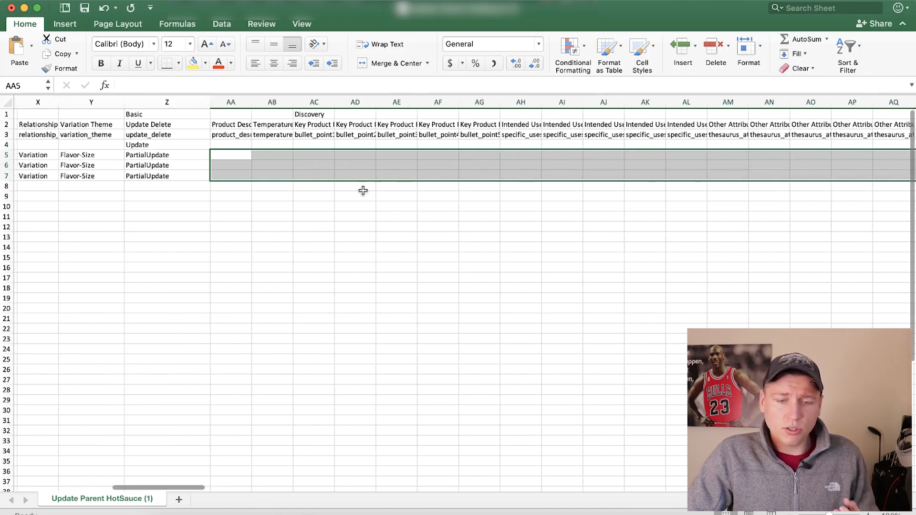
left_click_drag(348, 157, 351, 176)
scroll(298, 208, "left", 2)
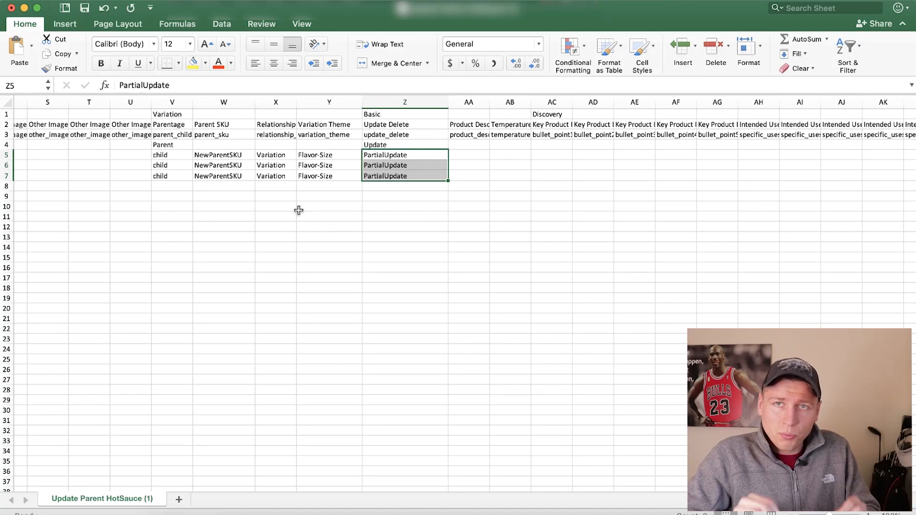
scroll(299, 211, "left", 15)
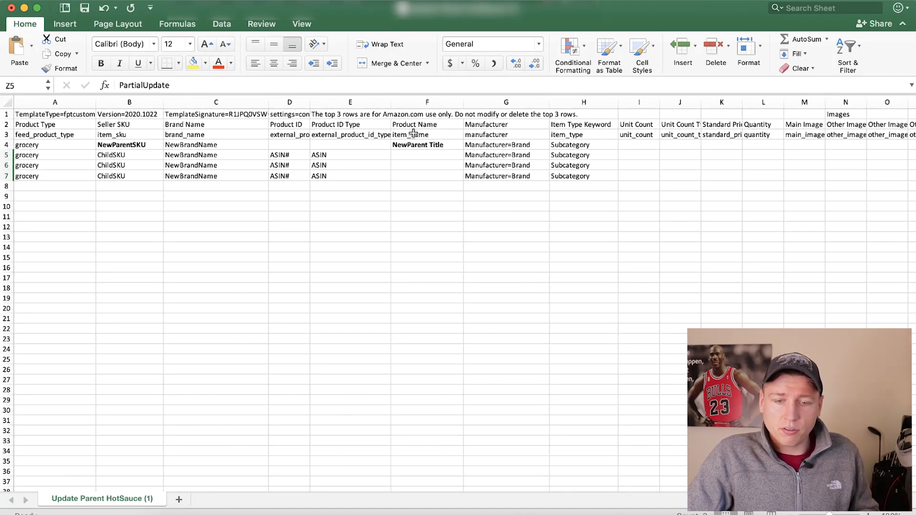
left_click(430, 125)
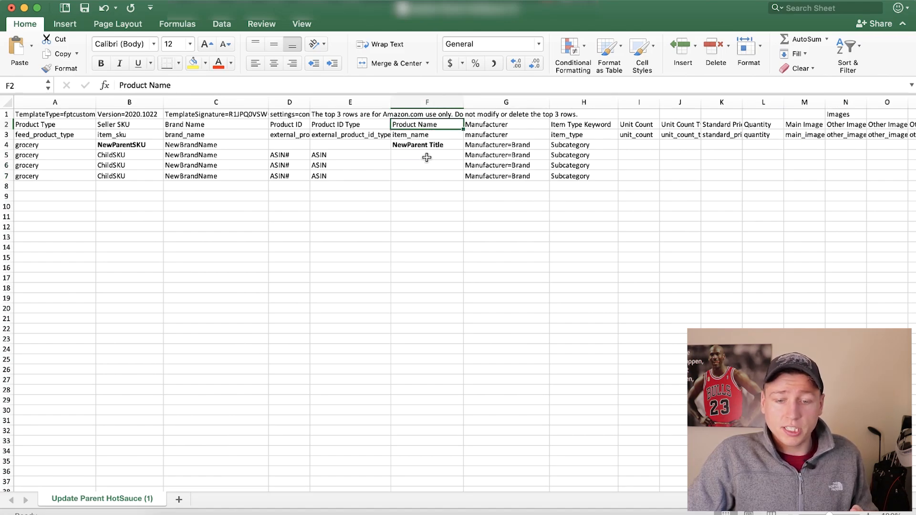
left_click_drag(427, 157, 425, 177)
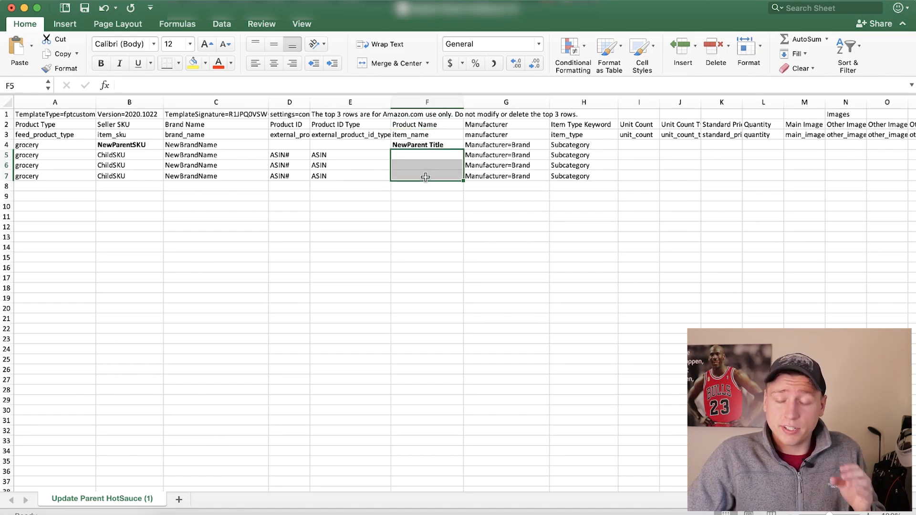
Step: Widen the Size column and select the Size and Flavor headings in row 2
scroll(563, 221, "right", 5)
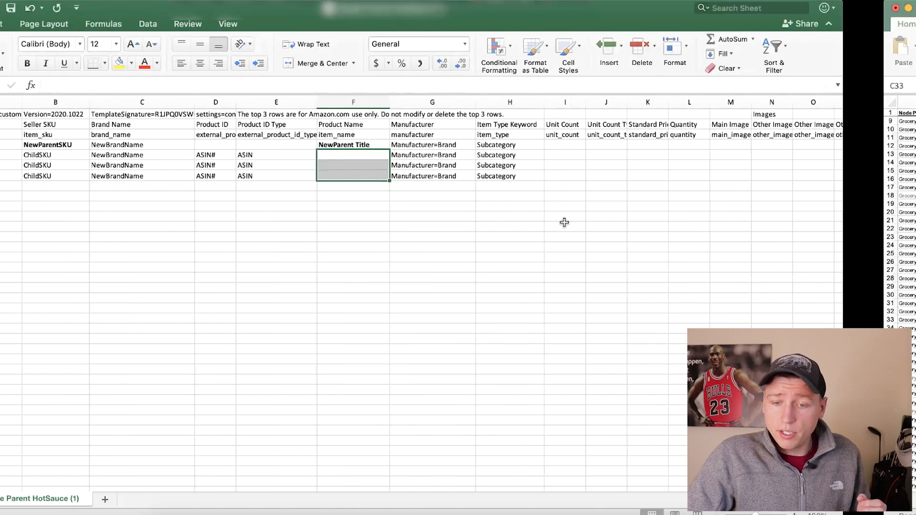
scroll(646, 247, "right", 15)
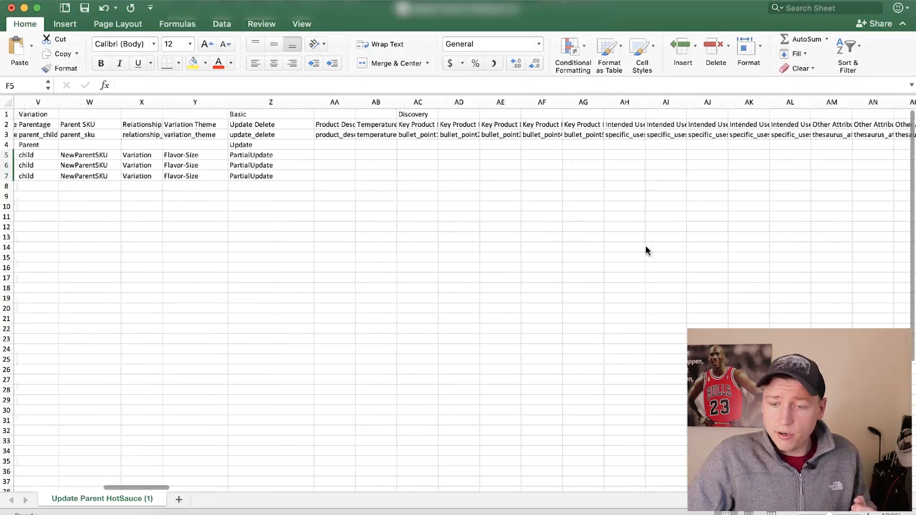
scroll(646, 246, "right", 3)
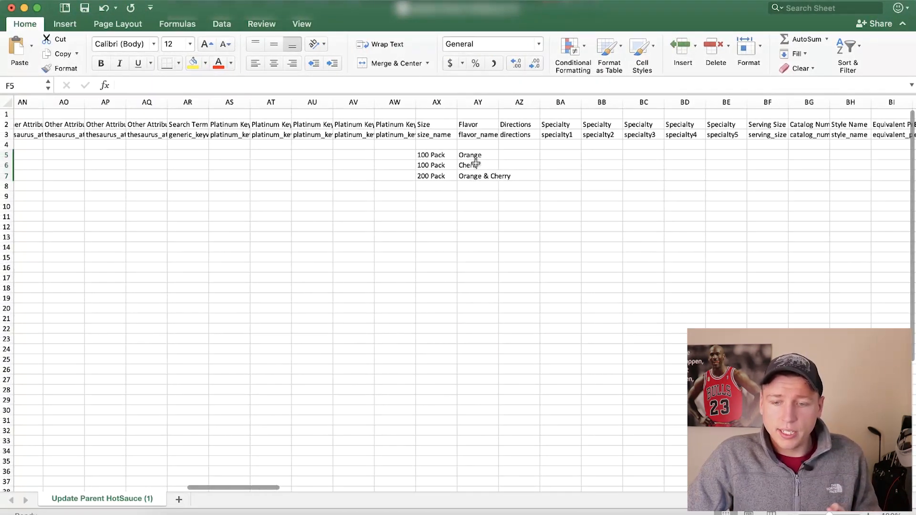
scroll(541, 182, "right", 1)
left_click_drag(429, 102, 458, 102)
left_click(406, 122)
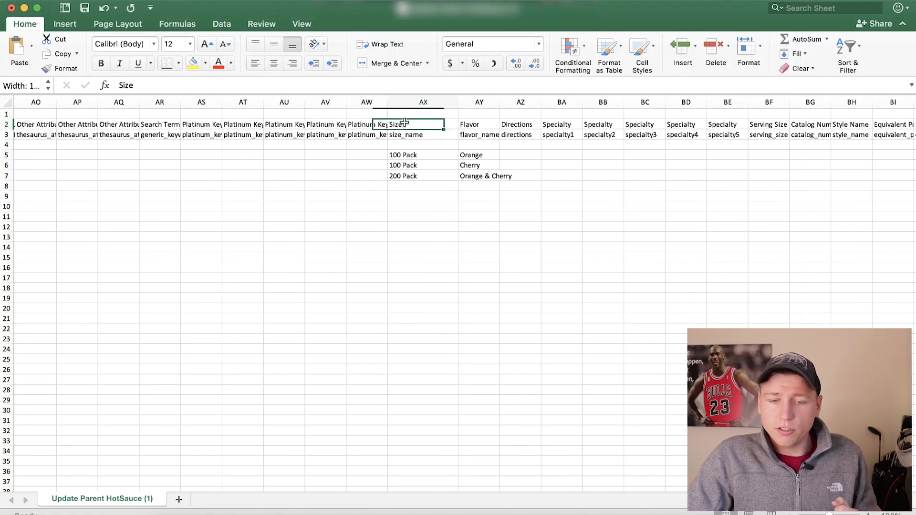
left_click(469, 125)
scroll(430, 136, "right", 9)
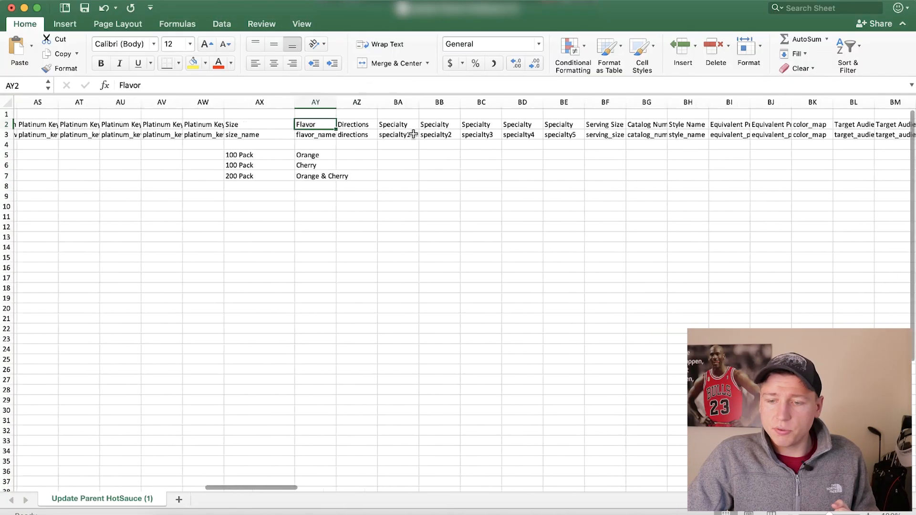
Step: Check the Size and Flavor headings against the children's entries, highlighting the pack sizes and the flavors in rows 5 to 7
scroll(248, 125, "left", 5)
left_click(246, 125)
left_click(319, 126)
left_click_drag(258, 155, 257, 176)
scroll(257, 176, "left", 2)
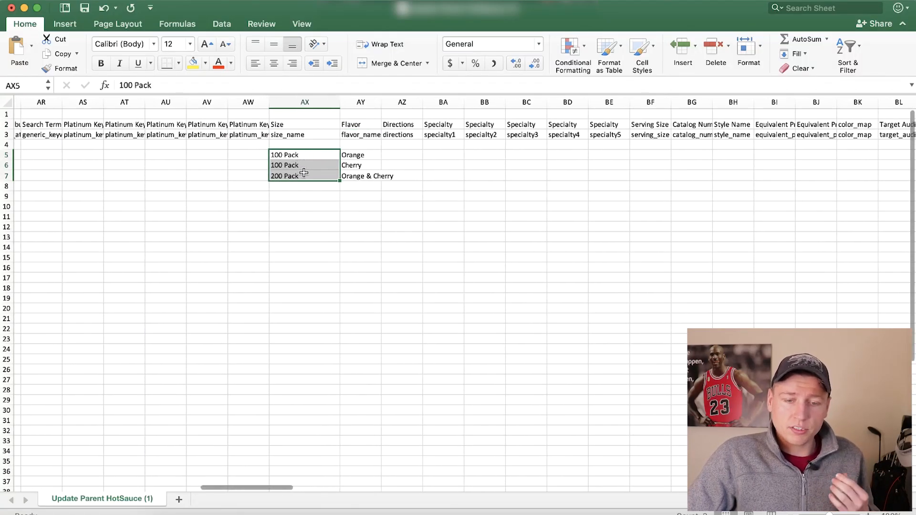
left_click(318, 164)
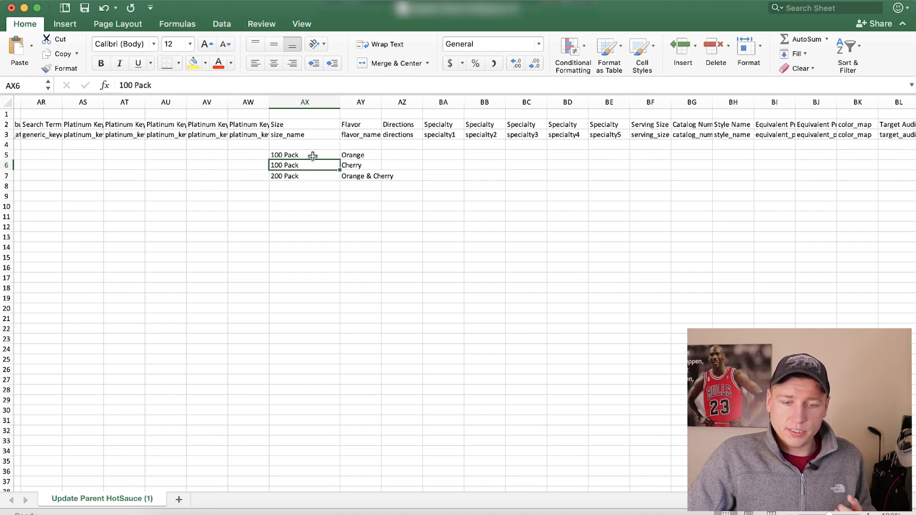
left_click_drag(312, 156, 313, 171)
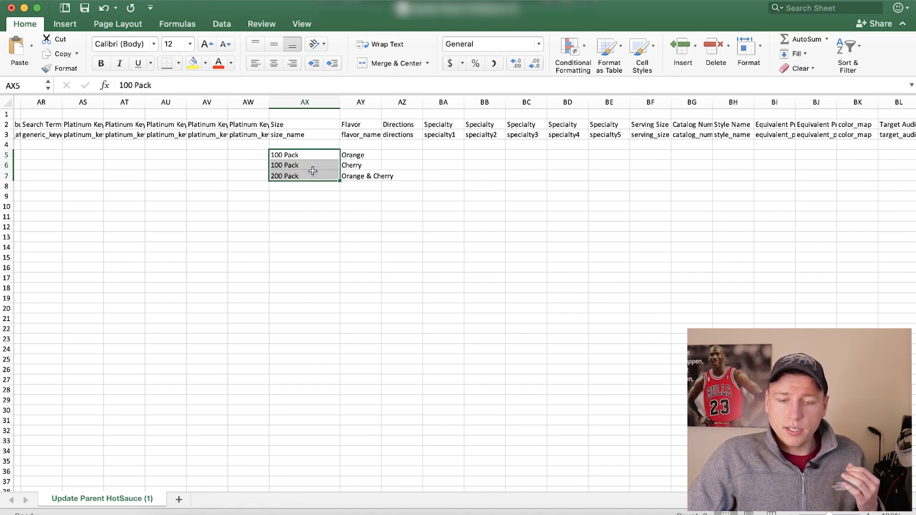
left_click_drag(360, 155, 361, 177)
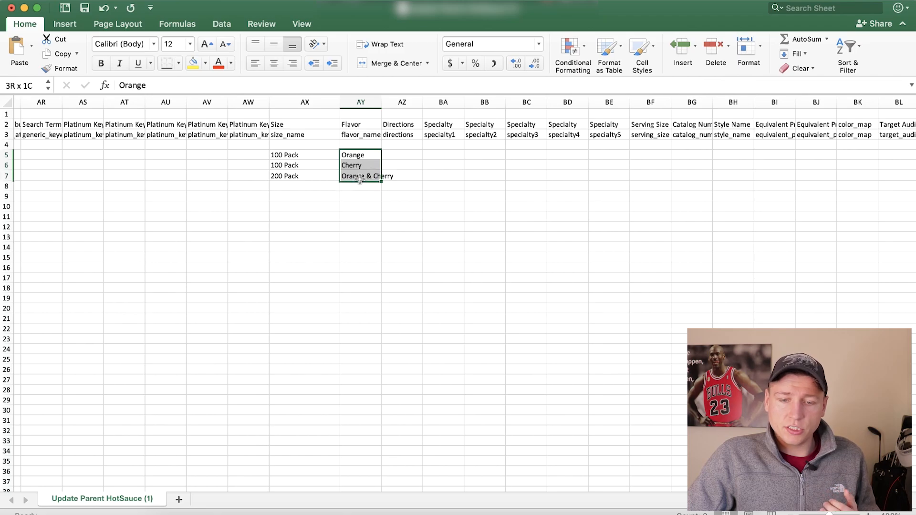
Step: Look over the attribute columns beyond Flavor, and highlight the children's Size and Flavor entries in rows 5 to 7 again
scroll(303, 215, "right", 10)
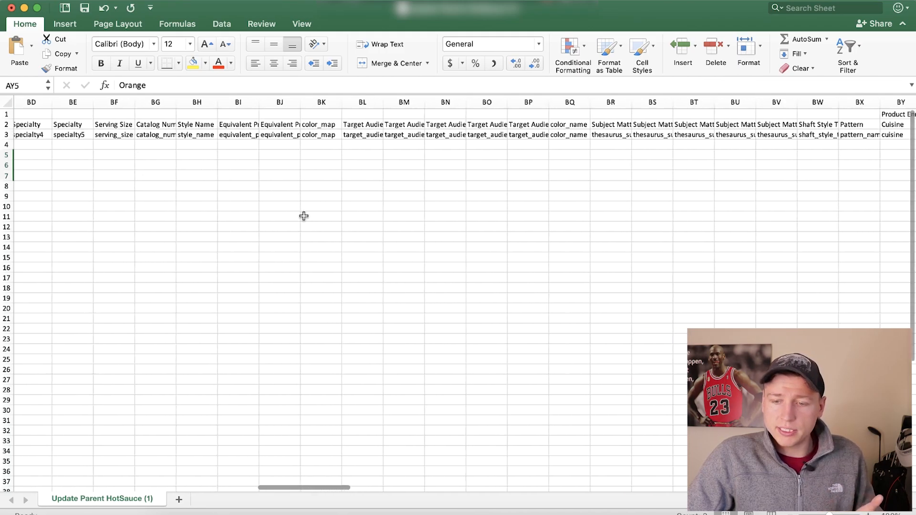
scroll(639, 154, "left", 12)
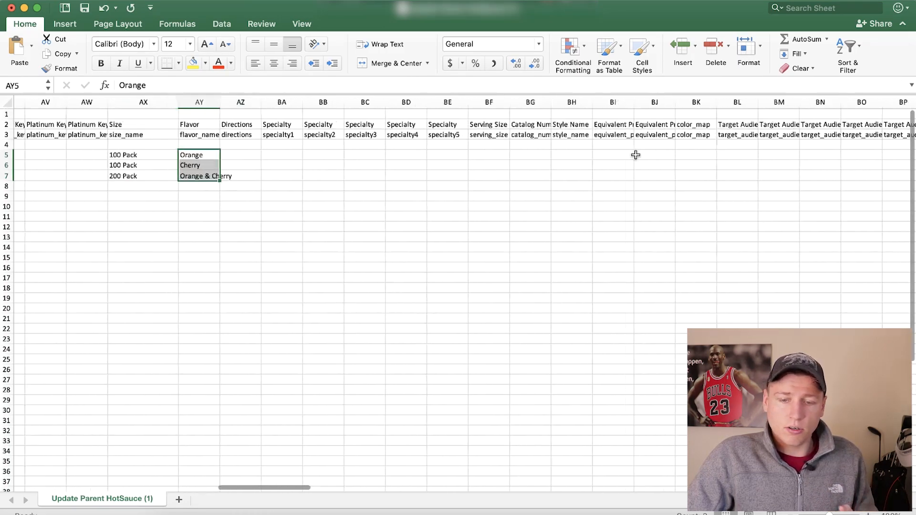
scroll(635, 155, "left", 1)
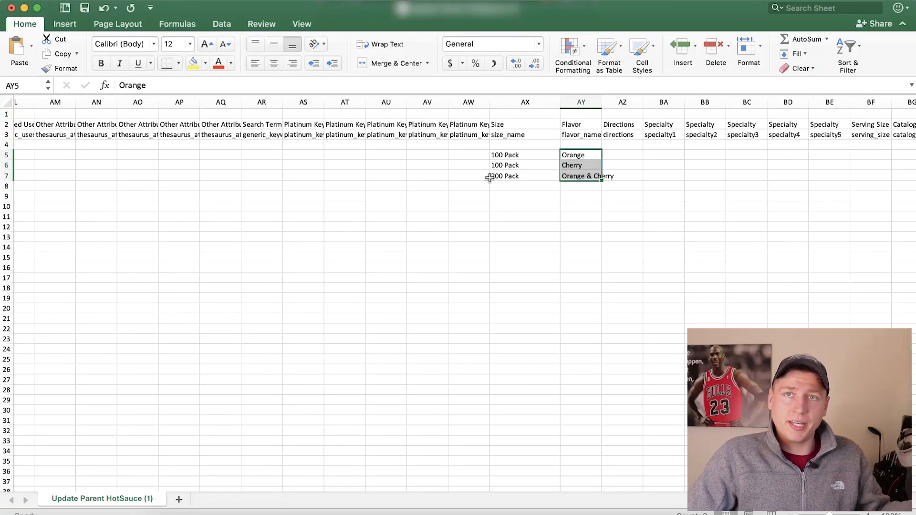
left_click_drag(510, 157, 513, 178)
left_click(573, 156)
left_click_drag(573, 156, 577, 187)
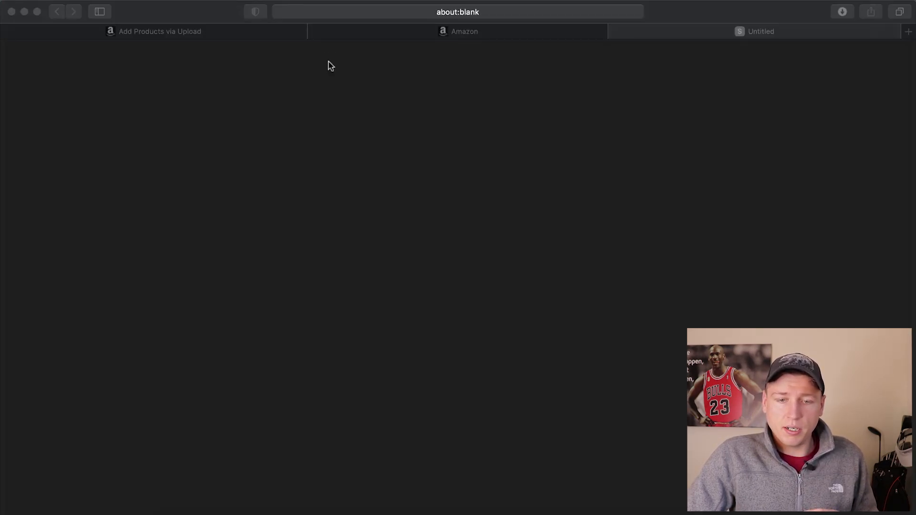
Step: Switch to Amazon Seller Central in the browser, open the Add Products via Upload page and close its help pane
left_click(399, 34)
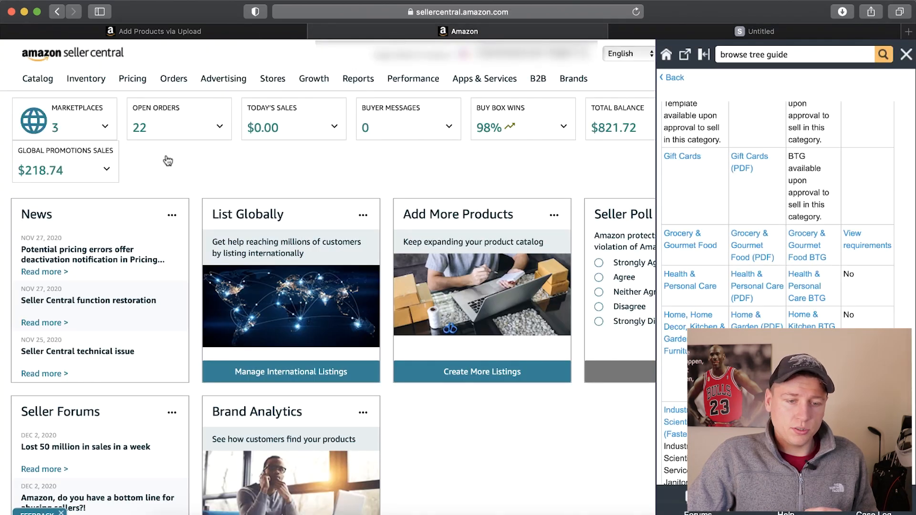
mouse_move(86, 79)
left_click(109, 190)
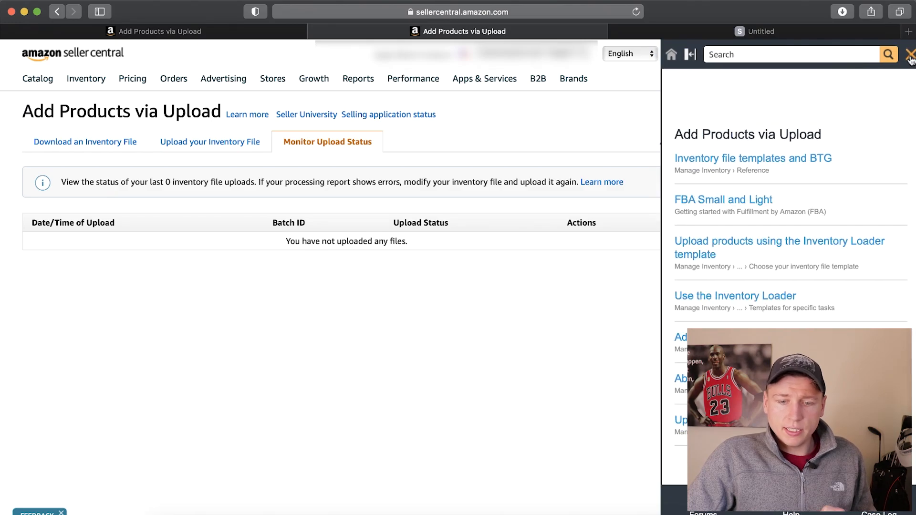
left_click(910, 57)
Step: Review the inventory file upload form and open the Monitor Upload Status view
left_click(199, 142)
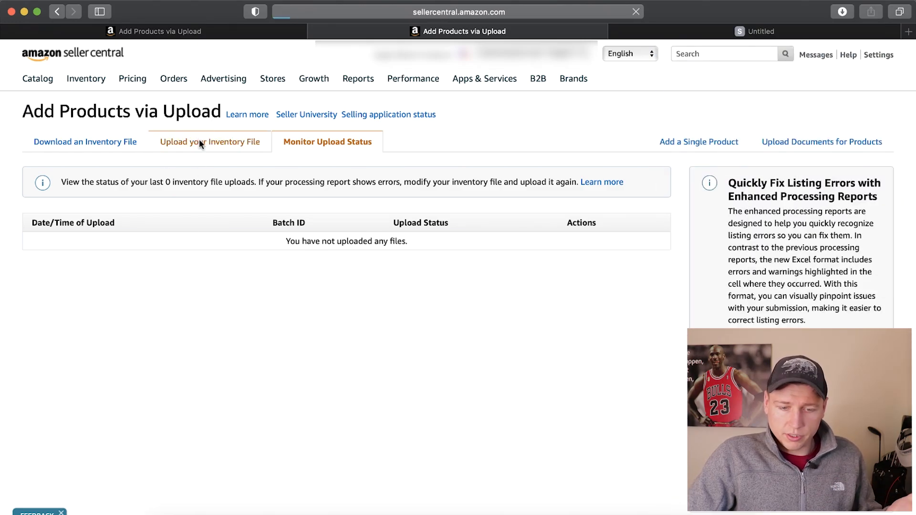
scroll(267, 286, "down", 2)
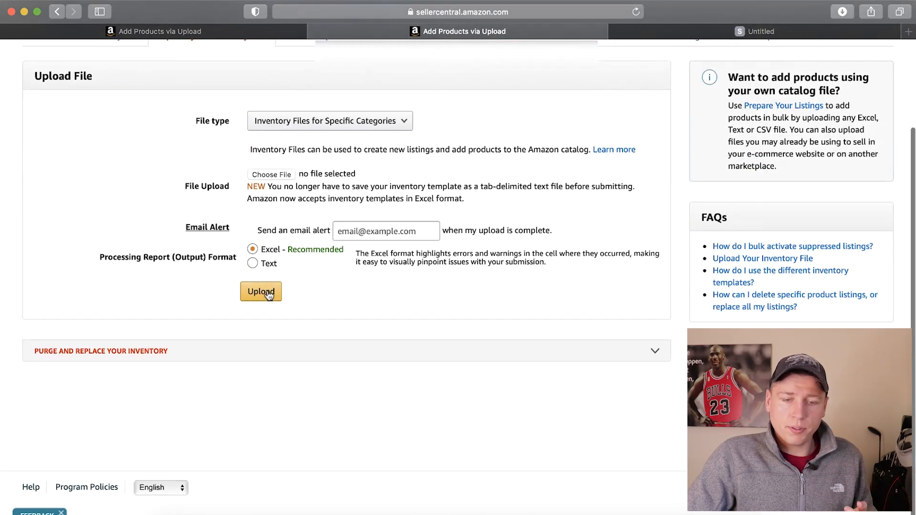
scroll(269, 296, "up", 2)
left_click(313, 143)
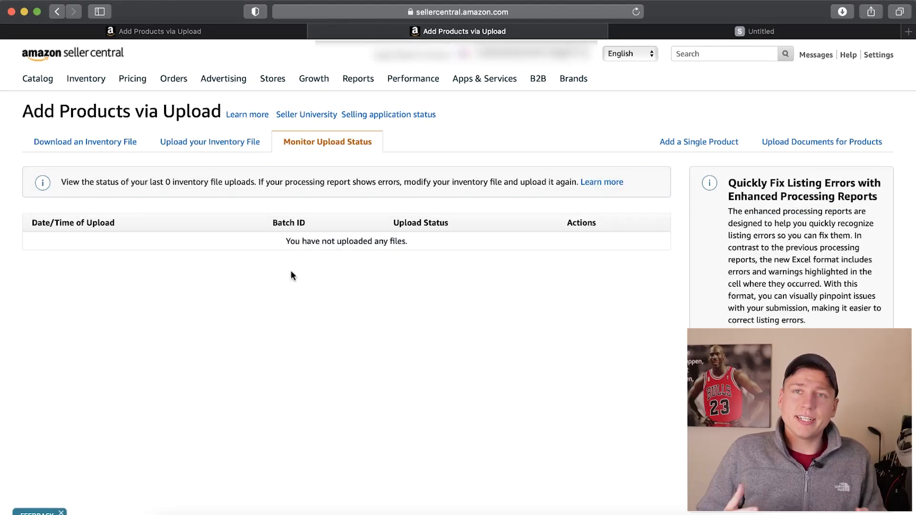